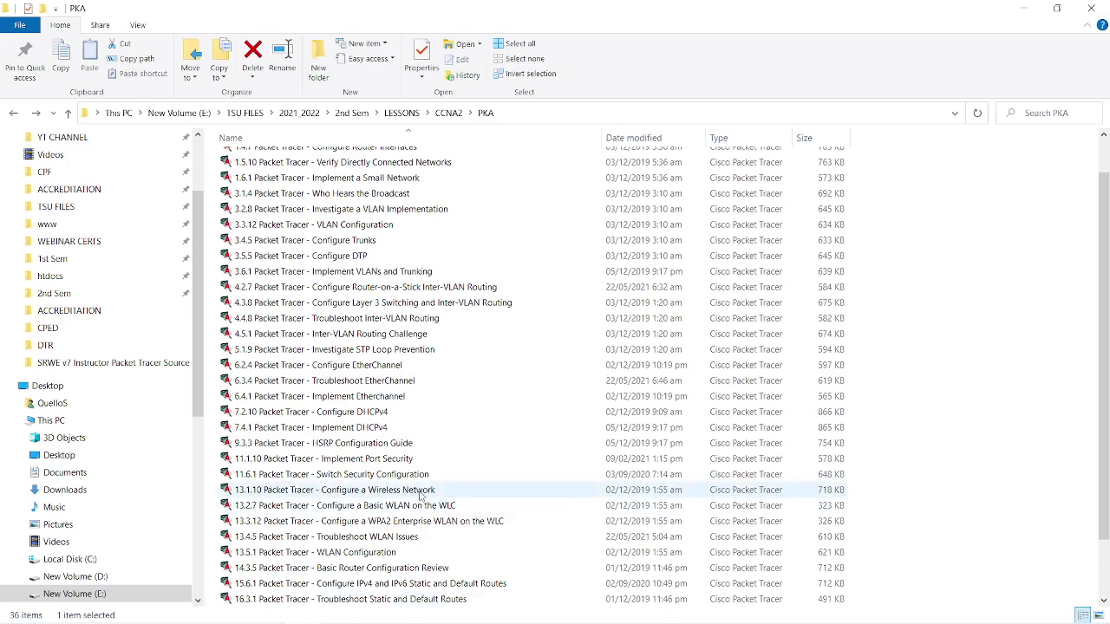
Select the 7.2.10 Configure DHCPv4 activity file in the PKA folder
{"action": "left_click", "coordinate": [369, 416]}
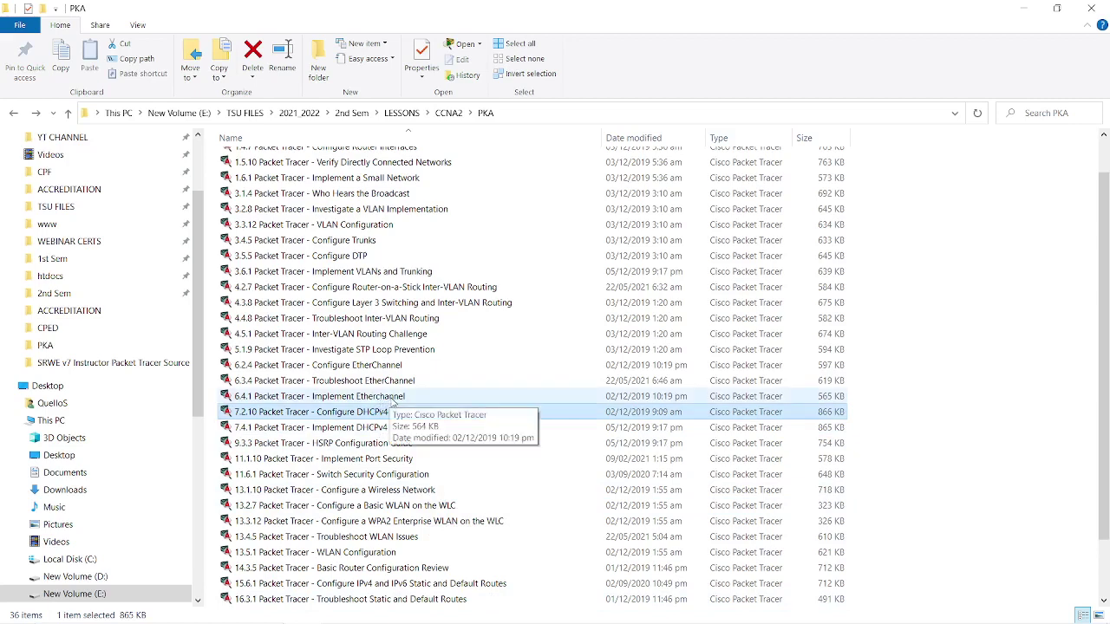
Open the DHCPv4 activity, dismiss the User Profile prompt, and reposition and enlarge the instructions window
{"action": "double_click", "coordinate": [390, 411]}
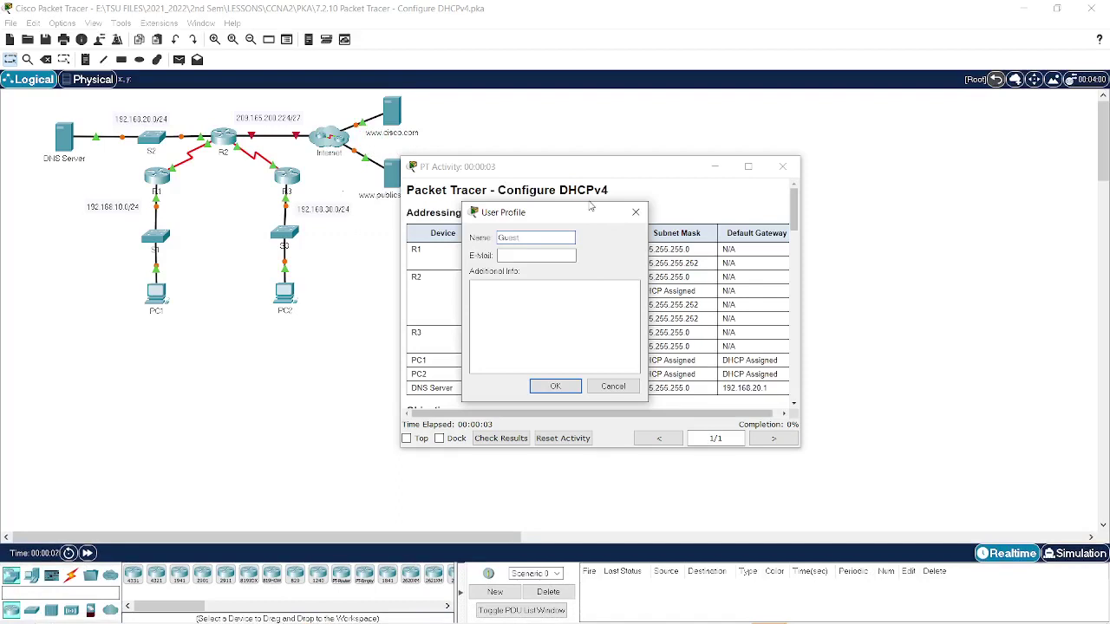
{"action": "left_click", "coordinate": [636, 213]}
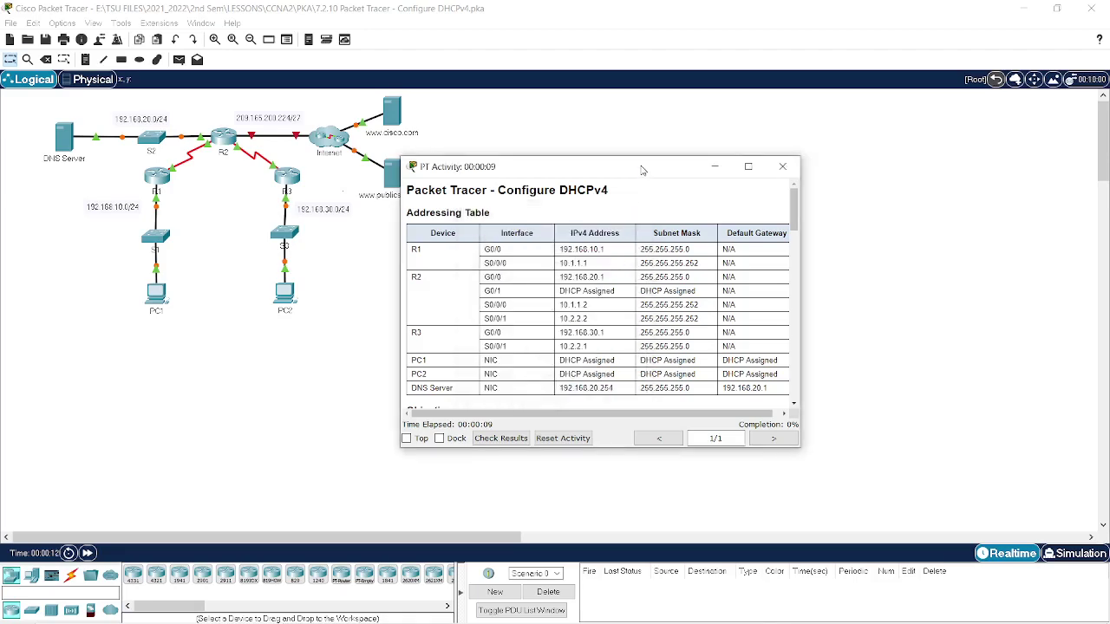
{"action": "left_click_drag", "start_coordinate": [643, 170], "coordinate": [791, 128]}
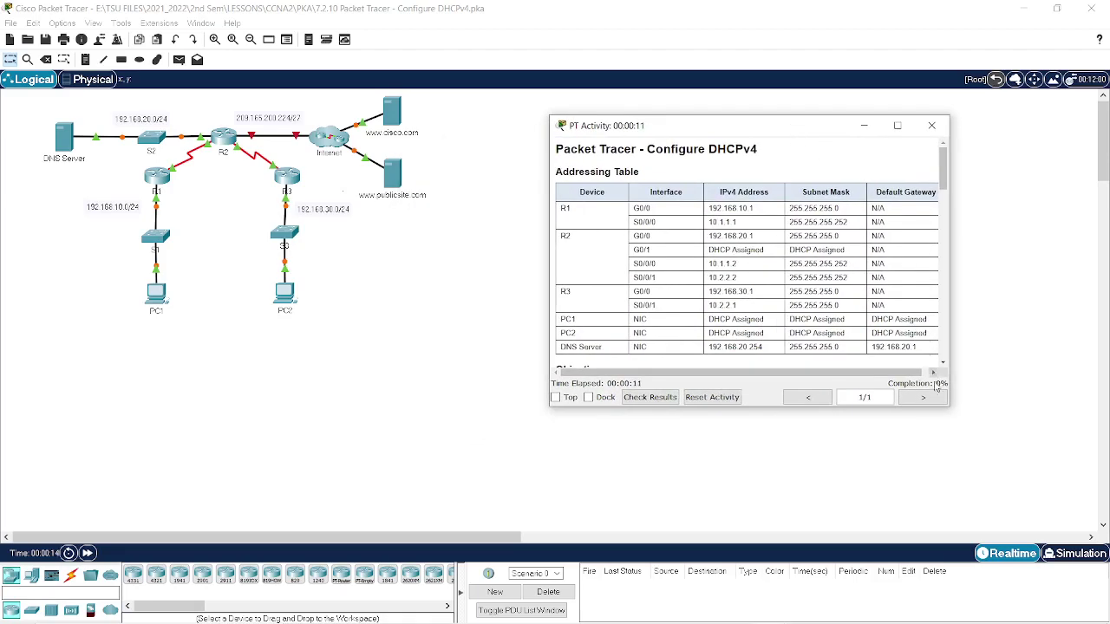
{"action": "left_click_drag", "start_coordinate": [947, 410], "coordinate": [1050, 494]}
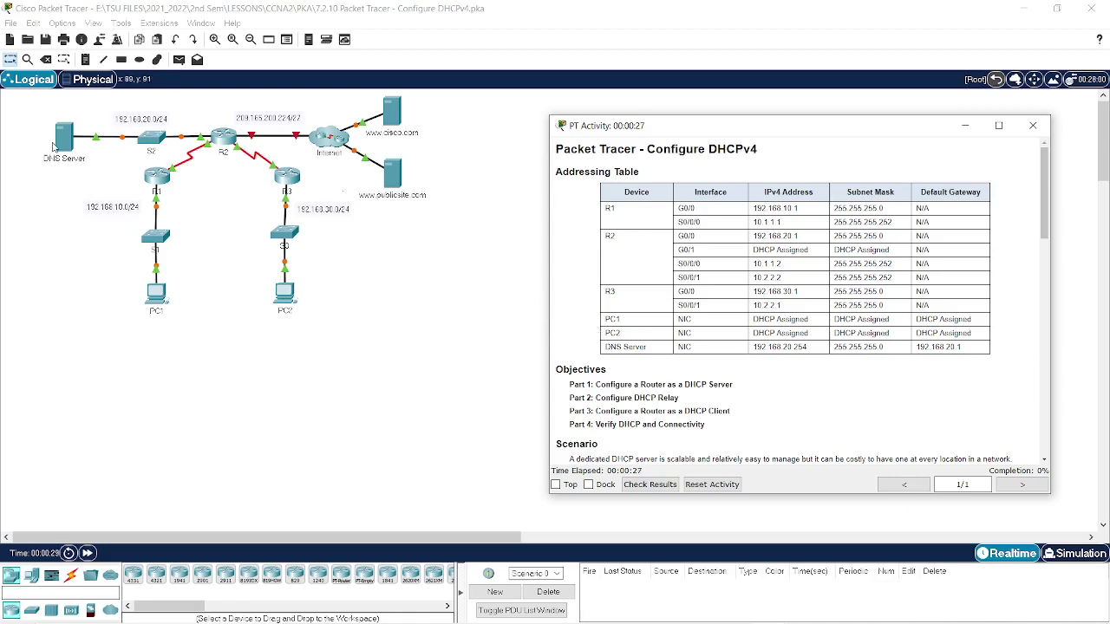
{"action": "key", "text": "alt+Tab"}
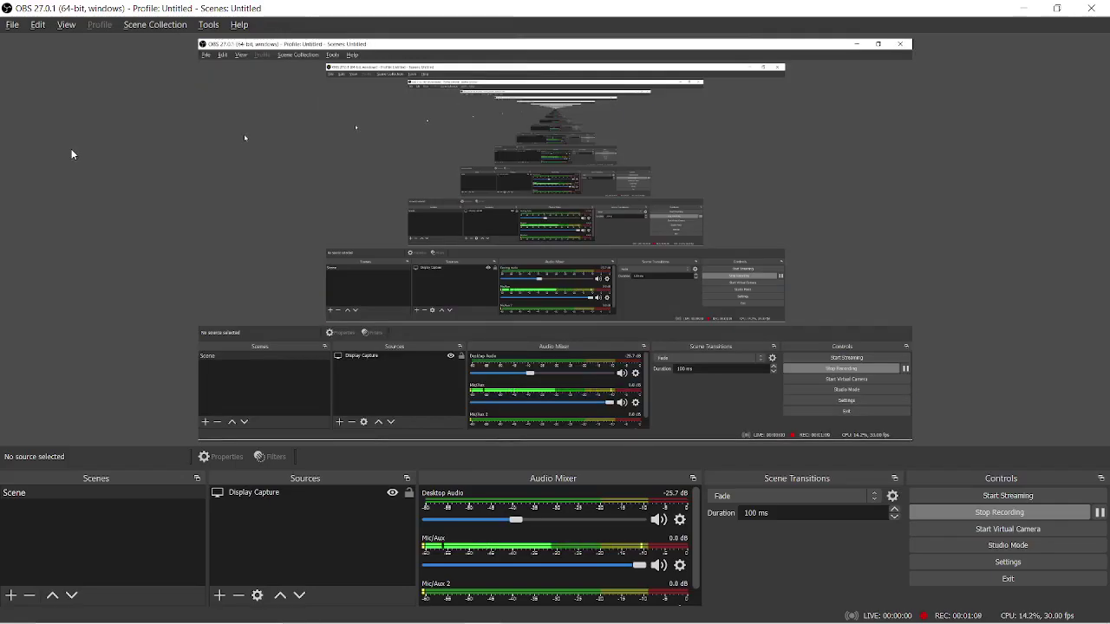
{"action": "key", "text": "alt+Tab"}
{"action": "key", "text": "alt+Tab"}
{"action": "key", "text": "alt+Tab"}
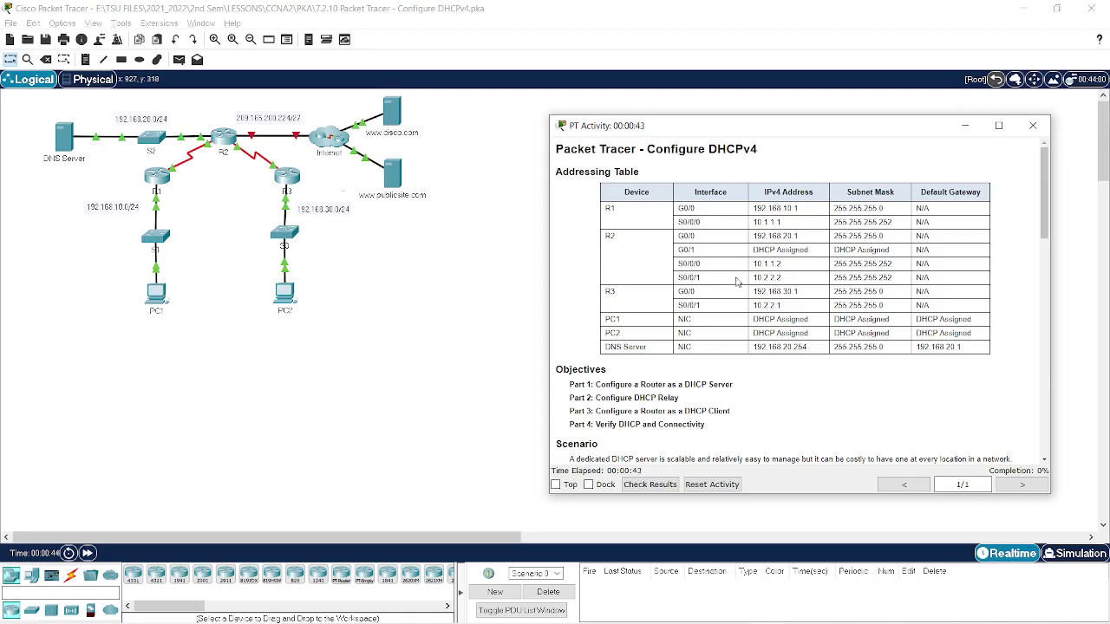
Hide the instructions and zoom and pan the workspace so the topology appears larger
{"action": "left_click_drag", "start_coordinate": [735, 135], "coordinate": [717, 112]}
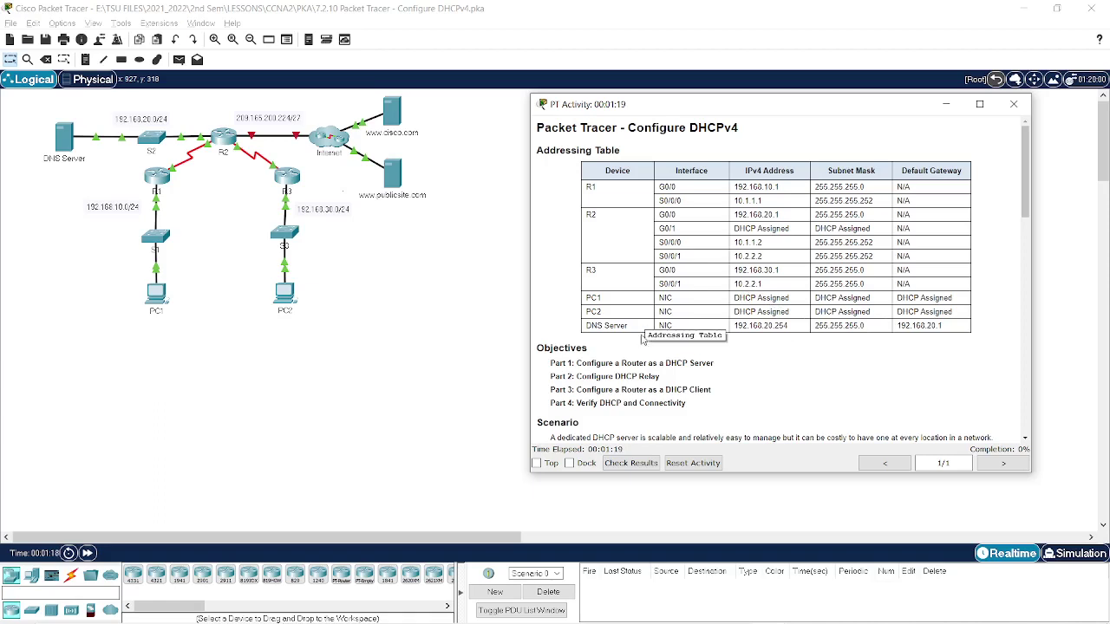
{"action": "left_click", "coordinate": [396, 308]}
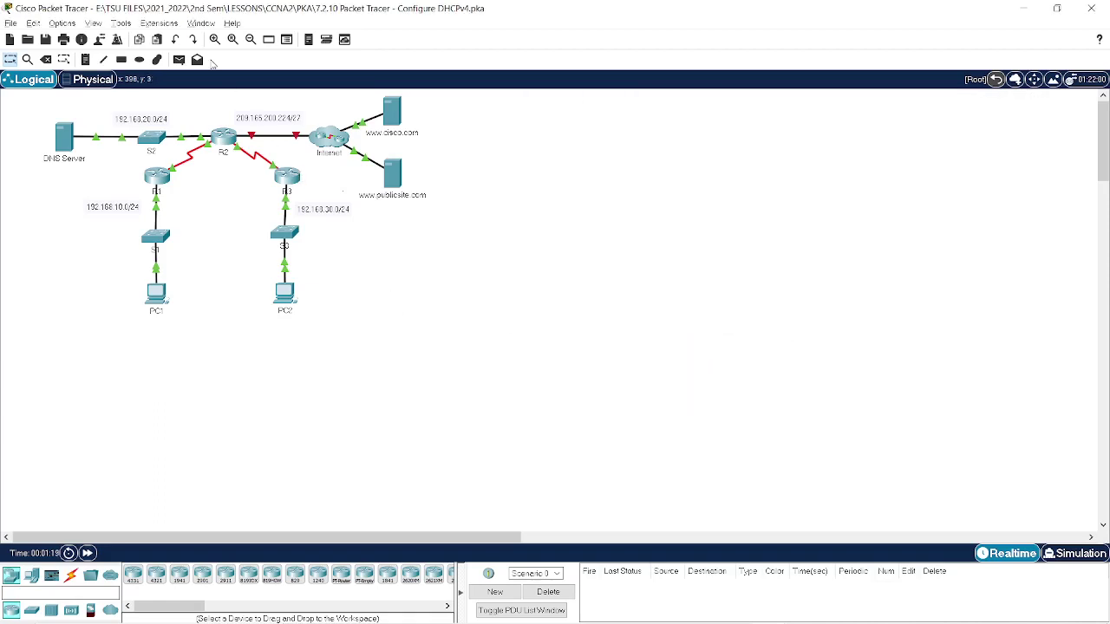
{"action": "left_click", "coordinate": [214, 41]}
{"action": "left_click", "coordinate": [214, 41]}
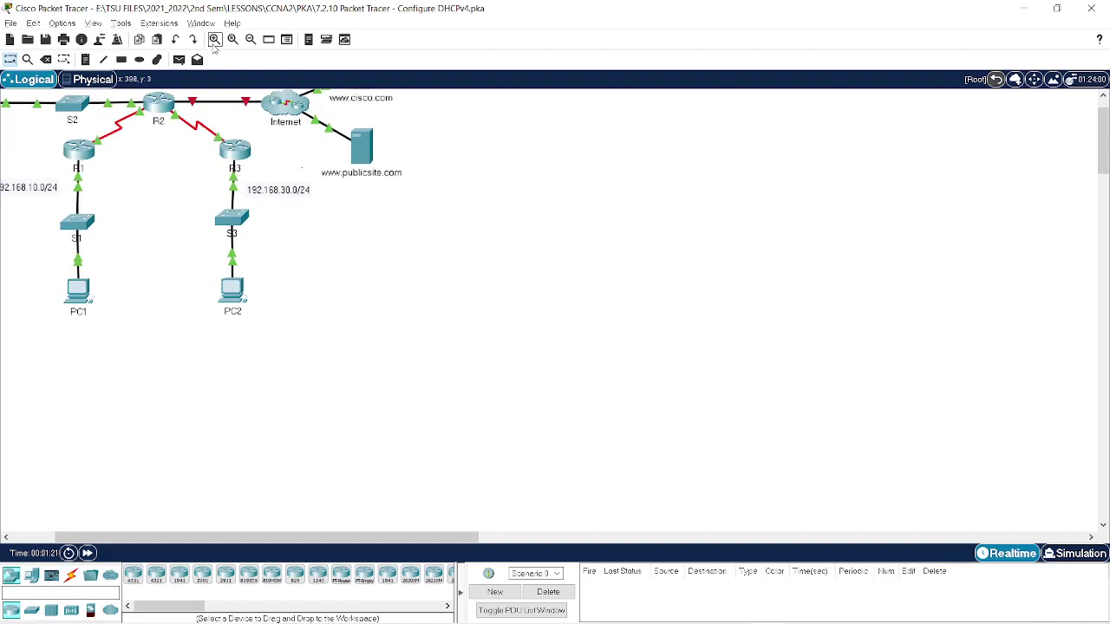
{"action": "left_click", "coordinate": [214, 41]}
{"action": "left_click", "coordinate": [314, 537]}
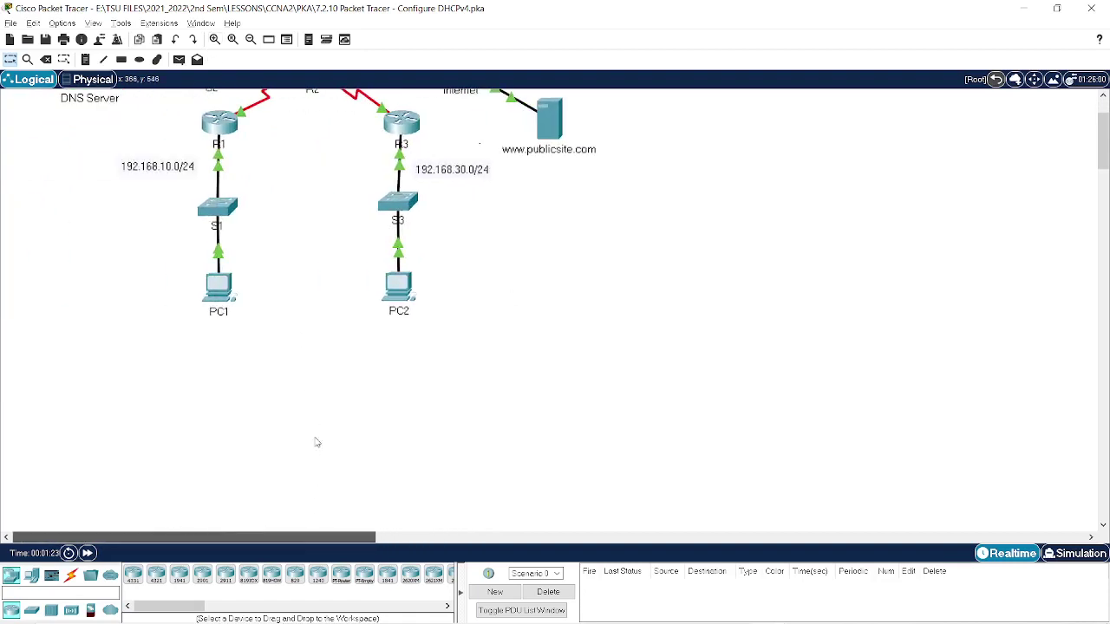
{"action": "scroll", "coordinate": [459, 372], "scroll_direction": "up", "scroll_amount": 2}
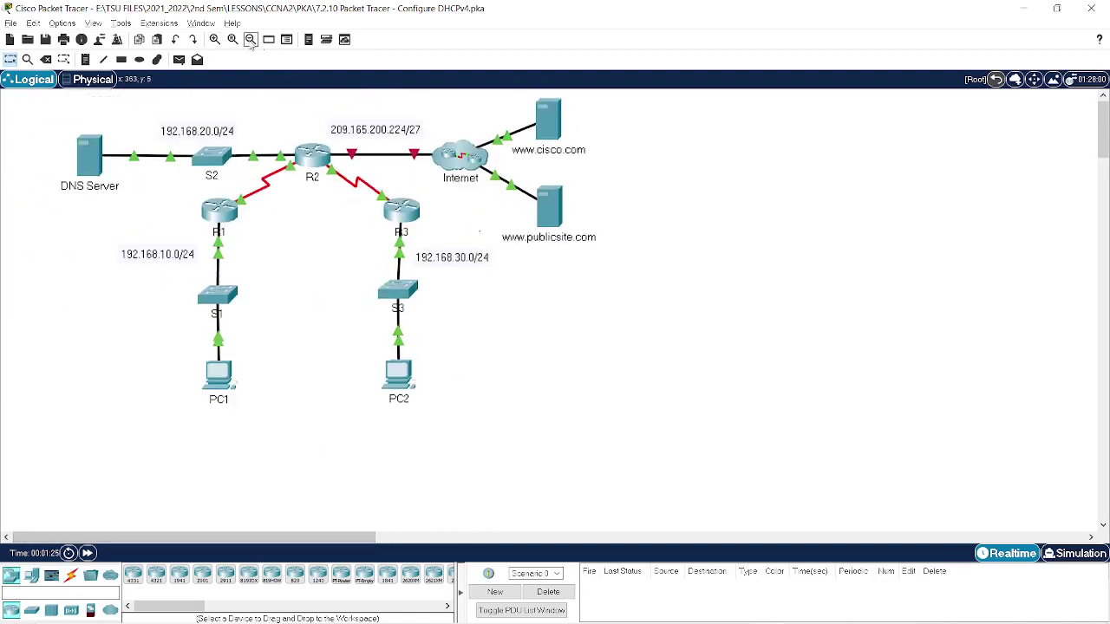
{"action": "left_click", "coordinate": [215, 40]}
{"action": "scroll", "coordinate": [483, 313], "scroll_direction": "up", "scroll_amount": 1}
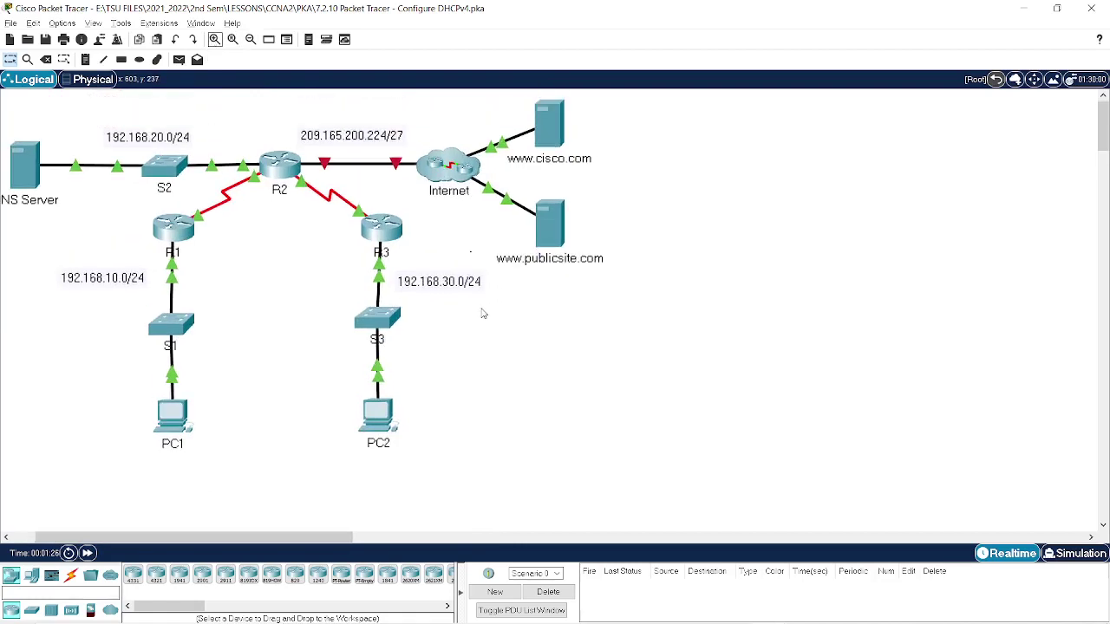
{"action": "left_click_drag", "start_coordinate": [328, 537], "coordinate": [305, 537]}
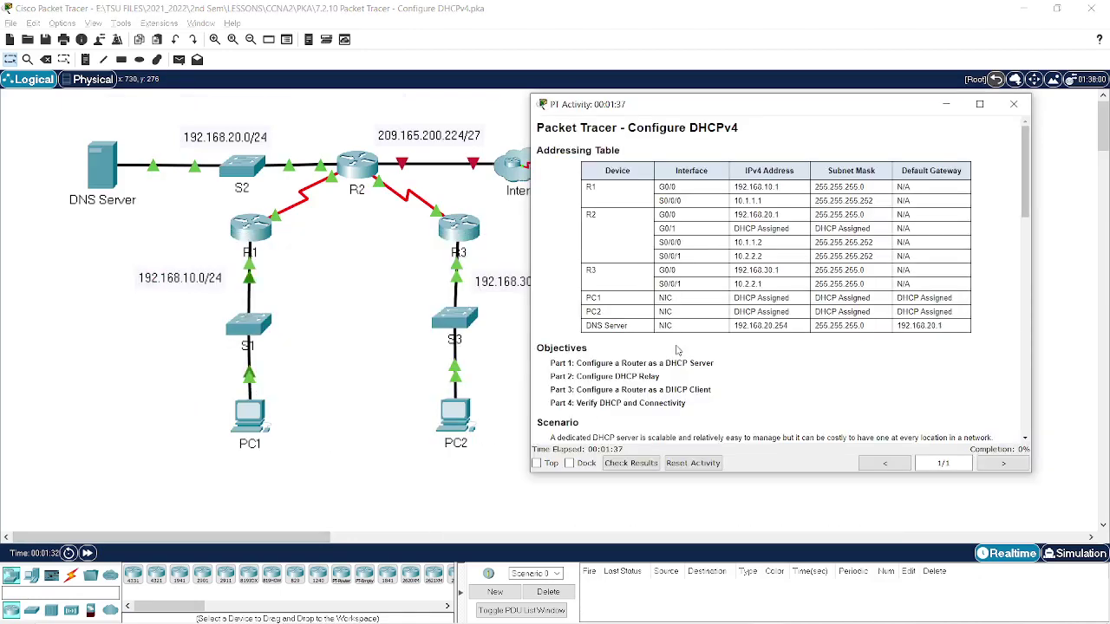
Move the instructions aside and select the LAN devices, Internet cloud and web servers to inspect them
{"action": "scroll", "coordinate": [733, 318], "scroll_direction": "down", "scroll_amount": 3}
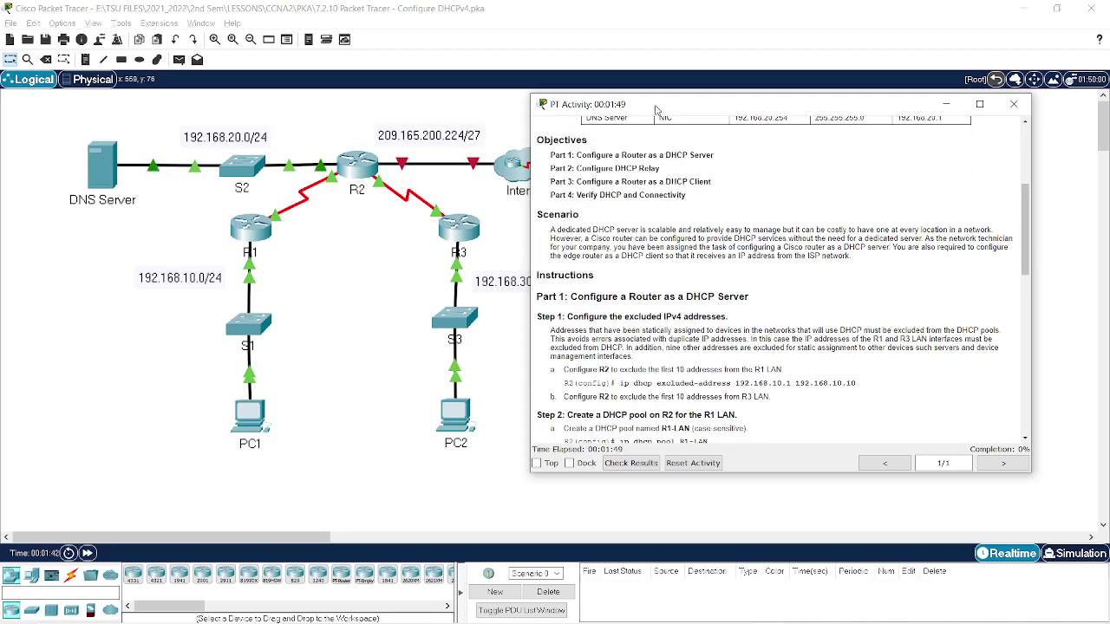
{"action": "left_click_drag", "start_coordinate": [659, 109], "coordinate": [720, 90]}
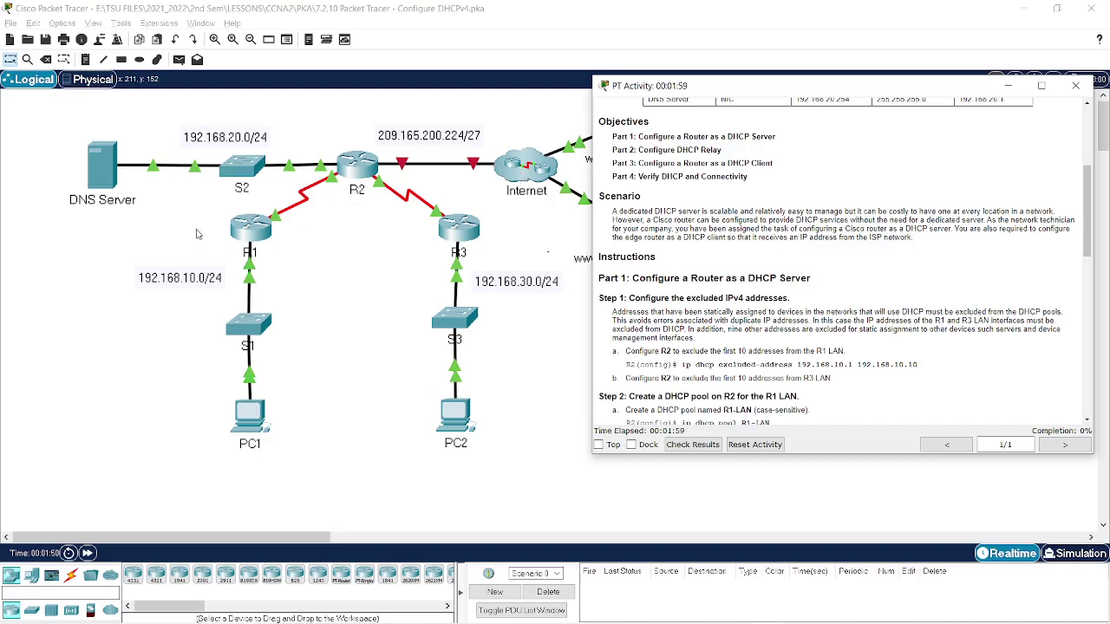
{"action": "left_click_drag", "start_coordinate": [155, 211], "coordinate": [495, 471]}
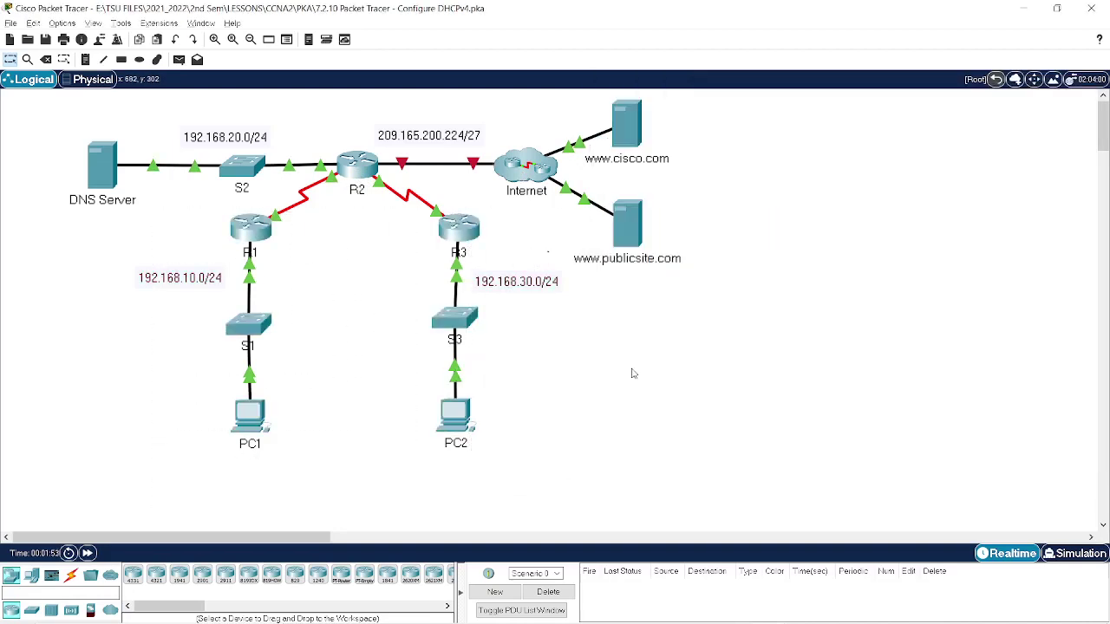
{"action": "left_click_drag", "start_coordinate": [753, 271], "coordinate": [536, 111]}
{"action": "key", "text": "alt+Tab"}
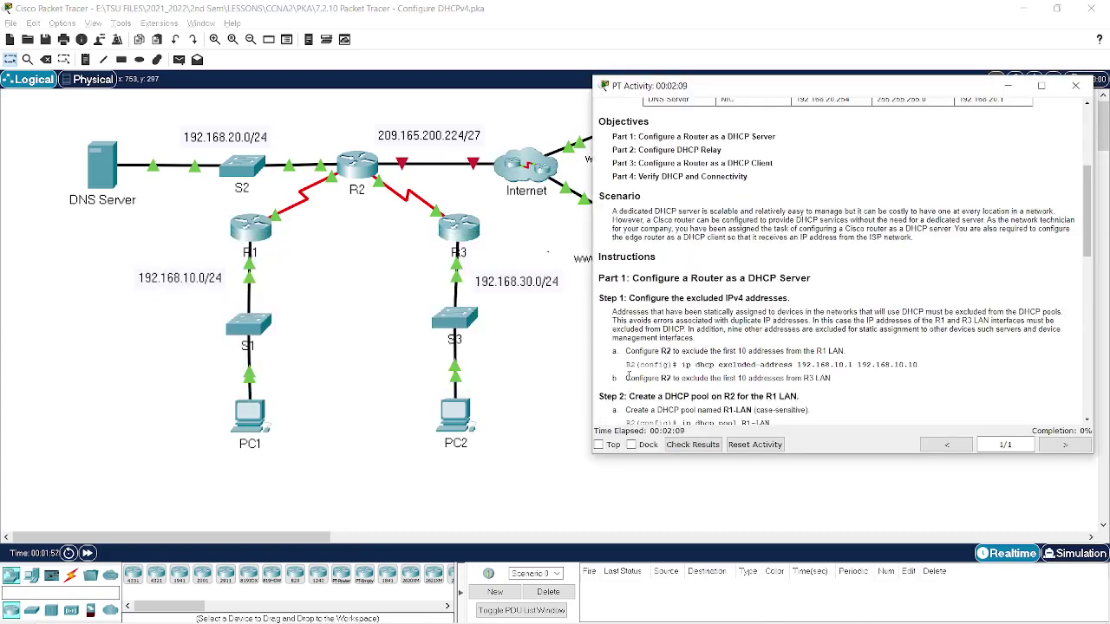
Scroll the instructions to Part 1 Step 1 and highlight the R1 LAN exclusion instruction and R2(config)# prompt
{"action": "scroll", "coordinate": [671, 346], "scroll_direction": "down", "scroll_amount": 1}
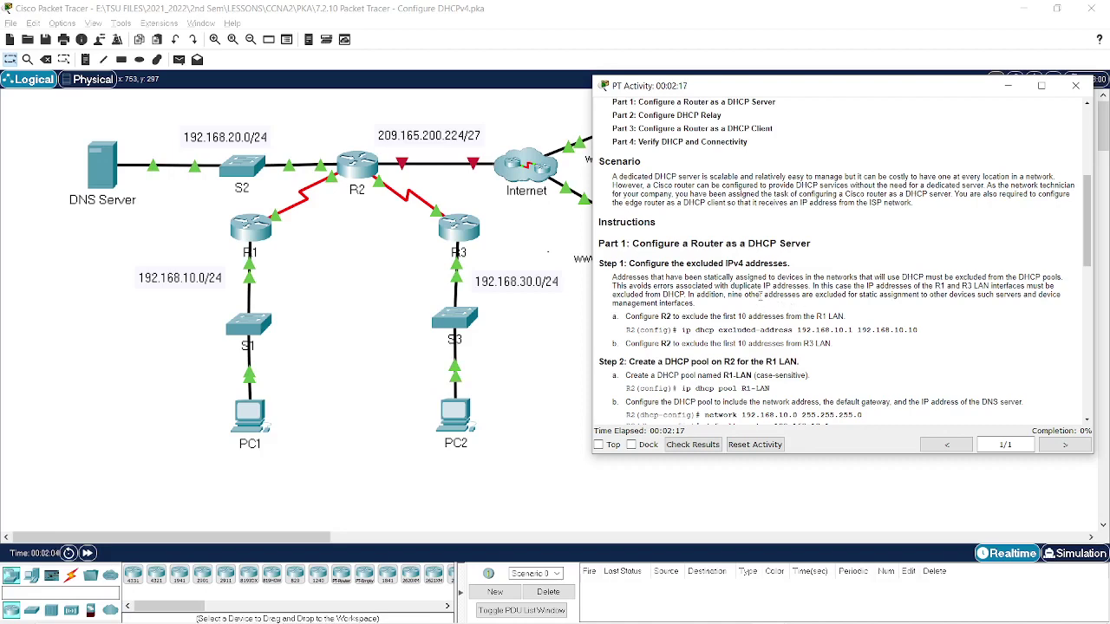
{"action": "scroll", "coordinate": [750, 325], "scroll_direction": "down", "scroll_amount": 1}
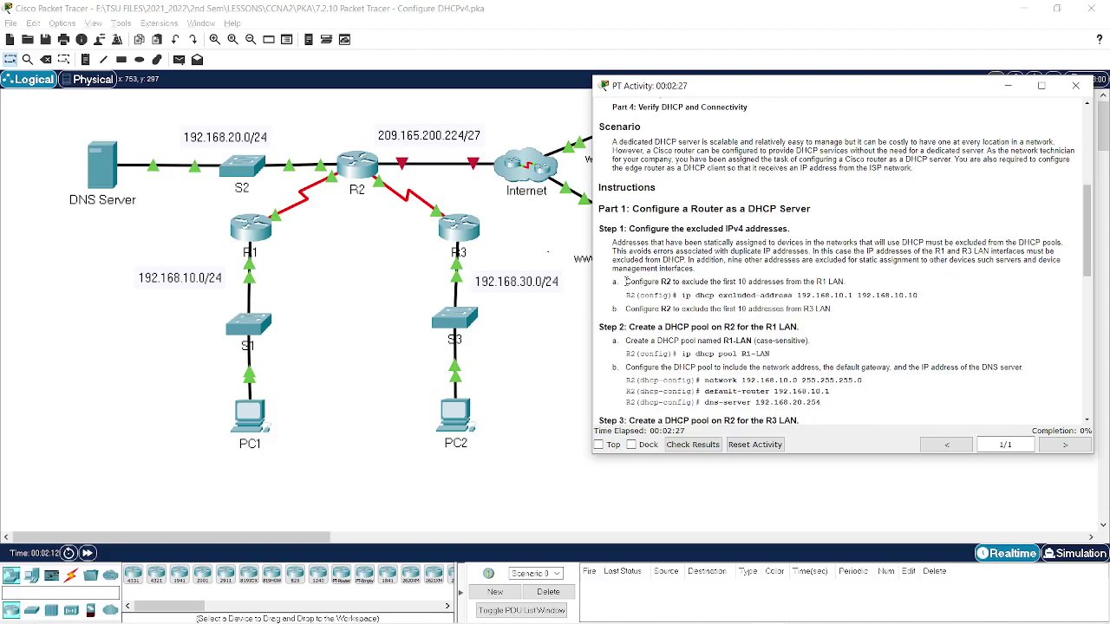
{"action": "left_click_drag", "start_coordinate": [627, 282], "coordinate": [857, 288]}
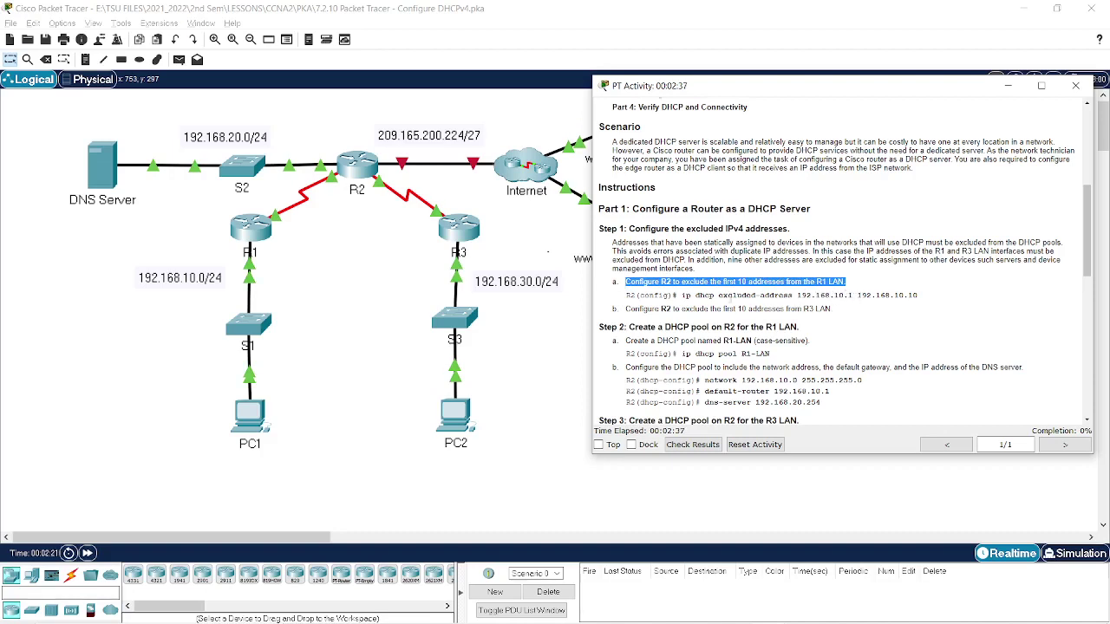
{"action": "left_click", "coordinate": [627, 295]}
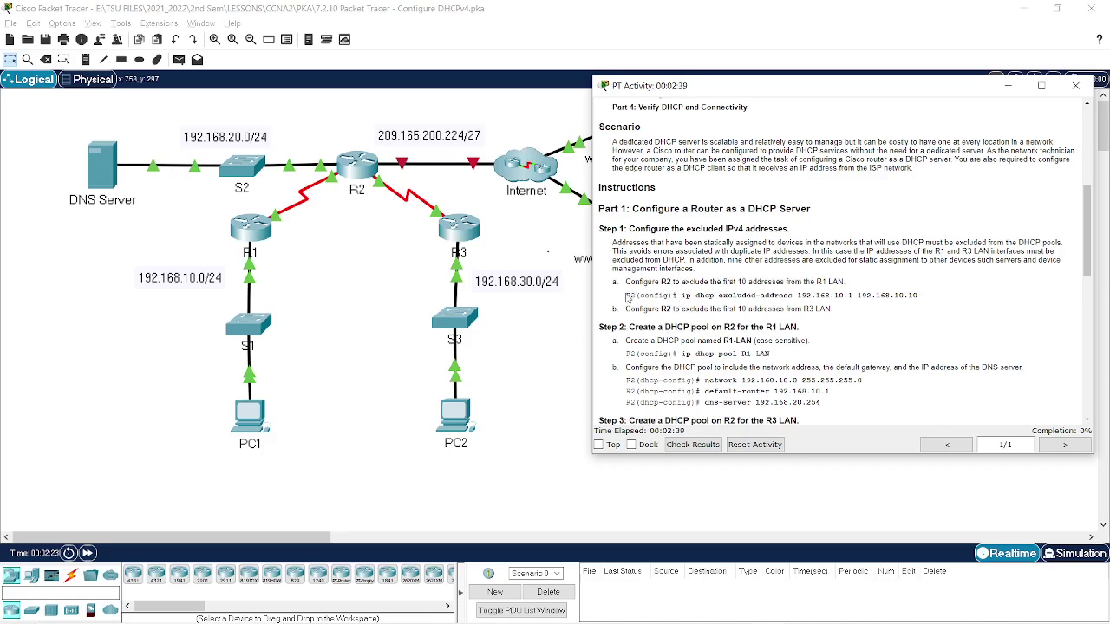
{"action": "left_click_drag", "start_coordinate": [627, 295], "coordinate": [678, 296]}
Open R2's CLI and move and widen its window
{"action": "left_click", "coordinate": [357, 170]}
{"action": "left_click_drag", "start_coordinate": [467, 115], "coordinate": [151, 109]}
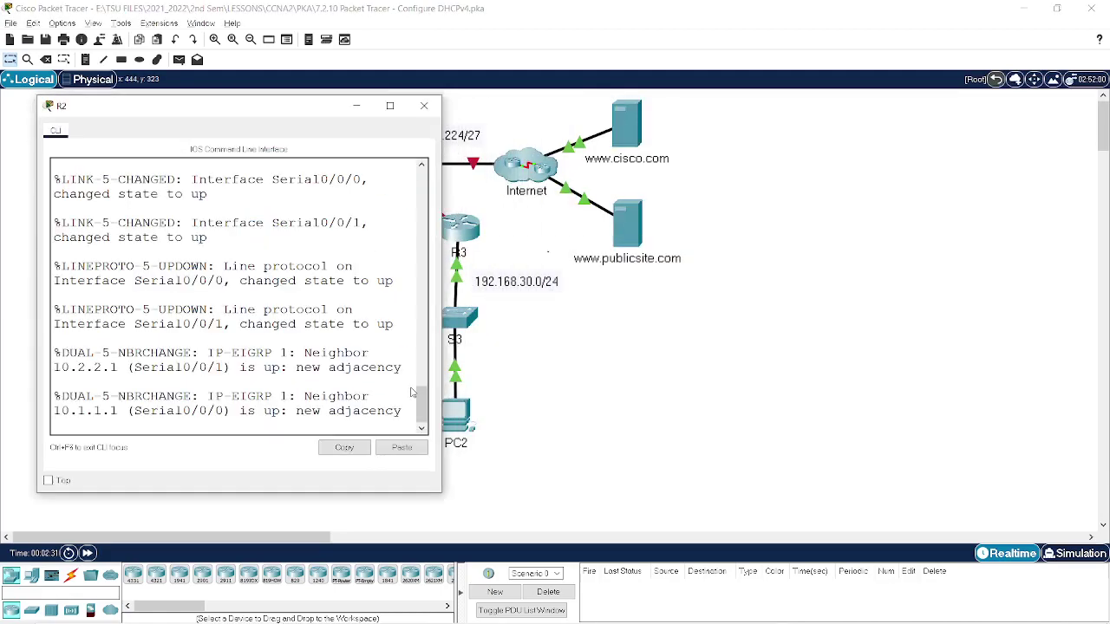
{"action": "left_click_drag", "start_coordinate": [440, 494], "coordinate": [574, 519]}
{"action": "left_click_drag", "start_coordinate": [286, 109], "coordinate": [255, 102]}
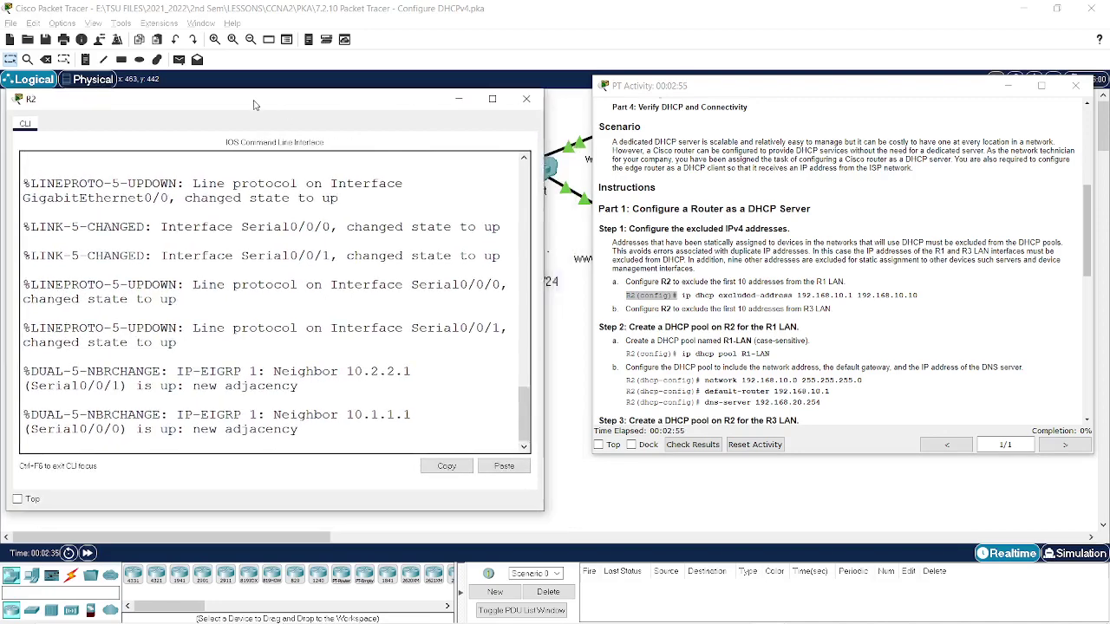
{"action": "left_click_drag", "start_coordinate": [546, 277], "coordinate": [586, 282]}
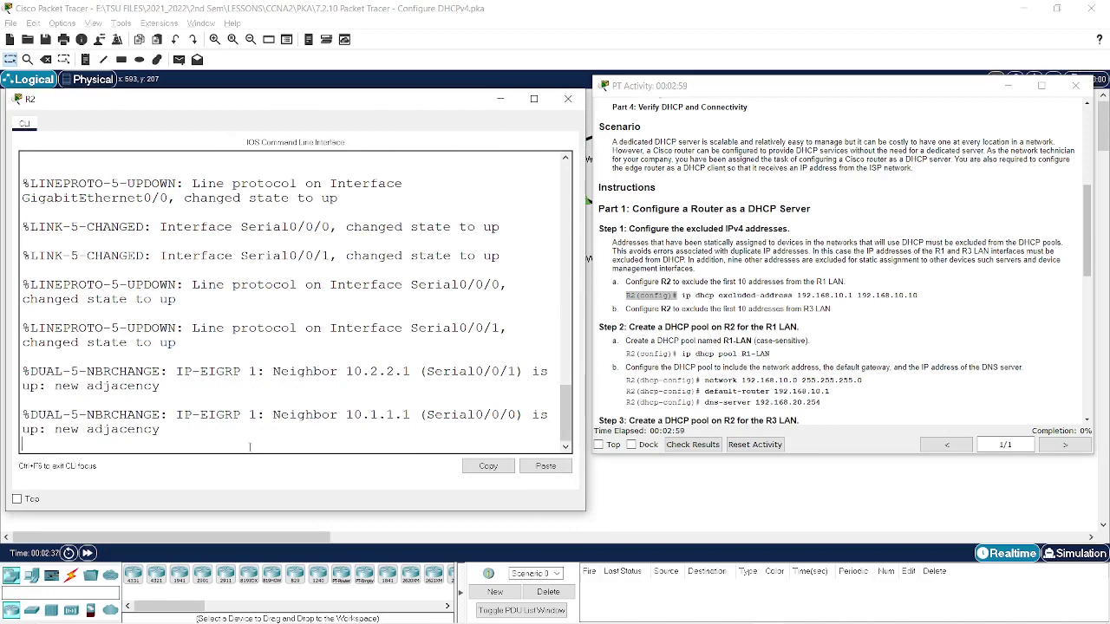
Put R2 into global configuration mode with ena and conf t
{"action": "key", "text": "Return"}
{"action": "key", "text": "Return"}
{"action": "type", "text": "ena"}
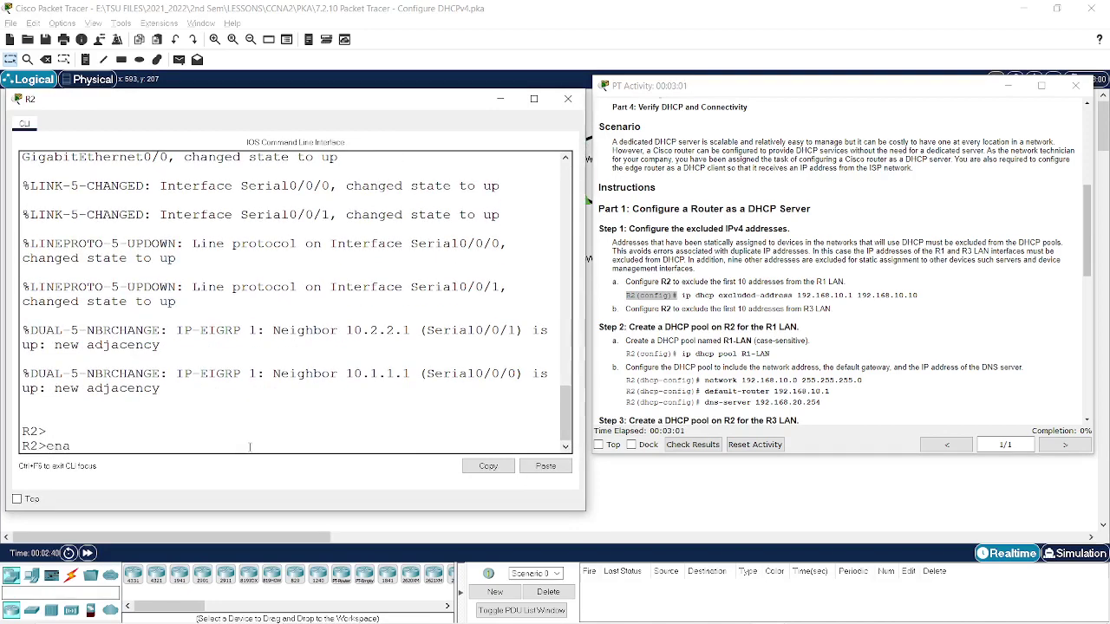
{"action": "key", "text": "Return"}
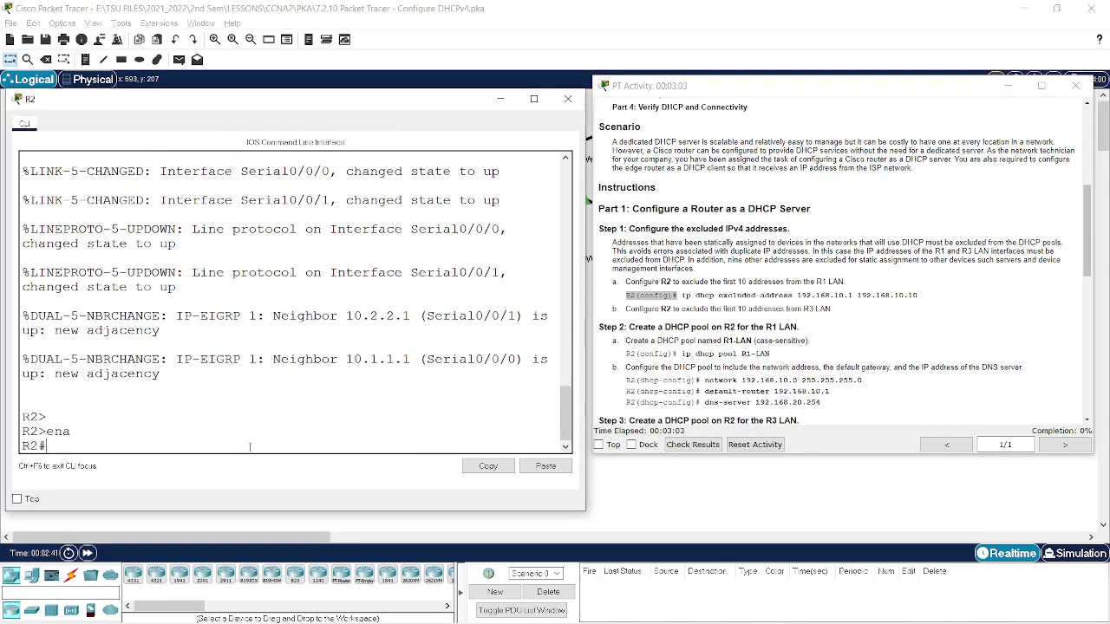
{"action": "type", "text": "conf t"}
{"action": "key", "text": "Return"}
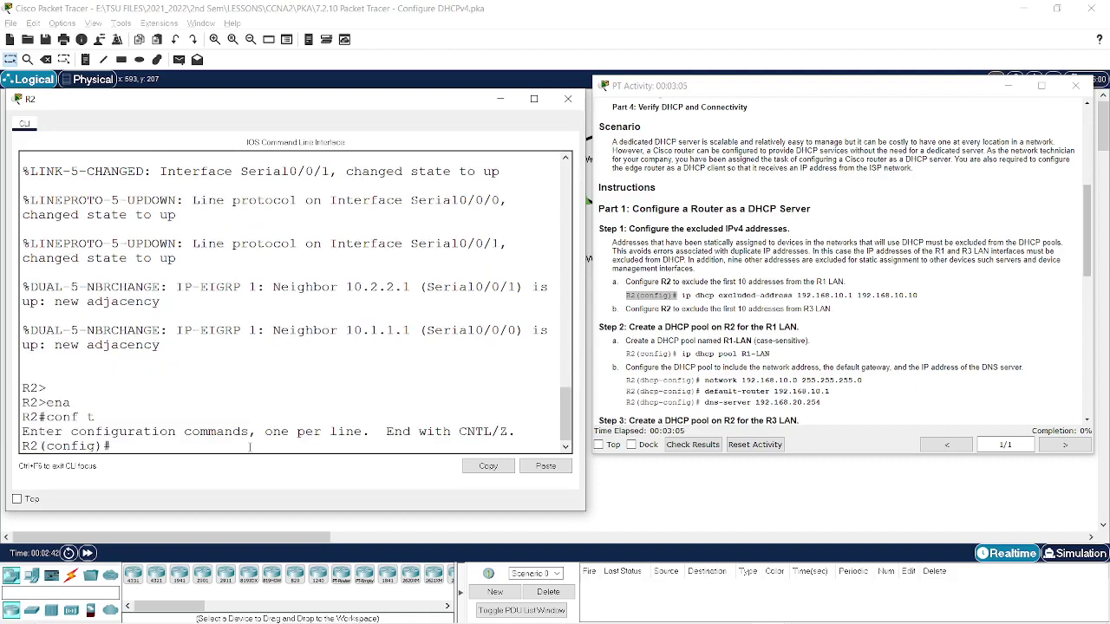
Type ip dhcp excluded-address 192.168.10.1 192.168.10.10 on R2 without entering it
{"action": "type", "text": "ip dhcp"}
{"action": "key", "text": "Tab"}
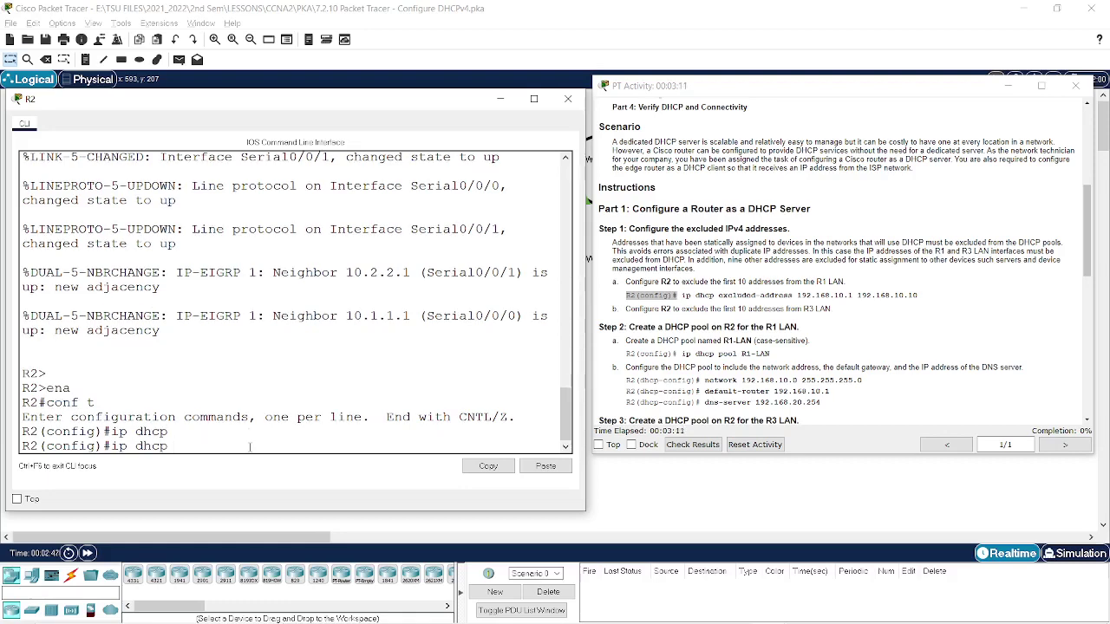
{"action": "type", "text": "ex"}
{"action": "key", "text": "Tab"}
{"action": "type", "text": "sd"}
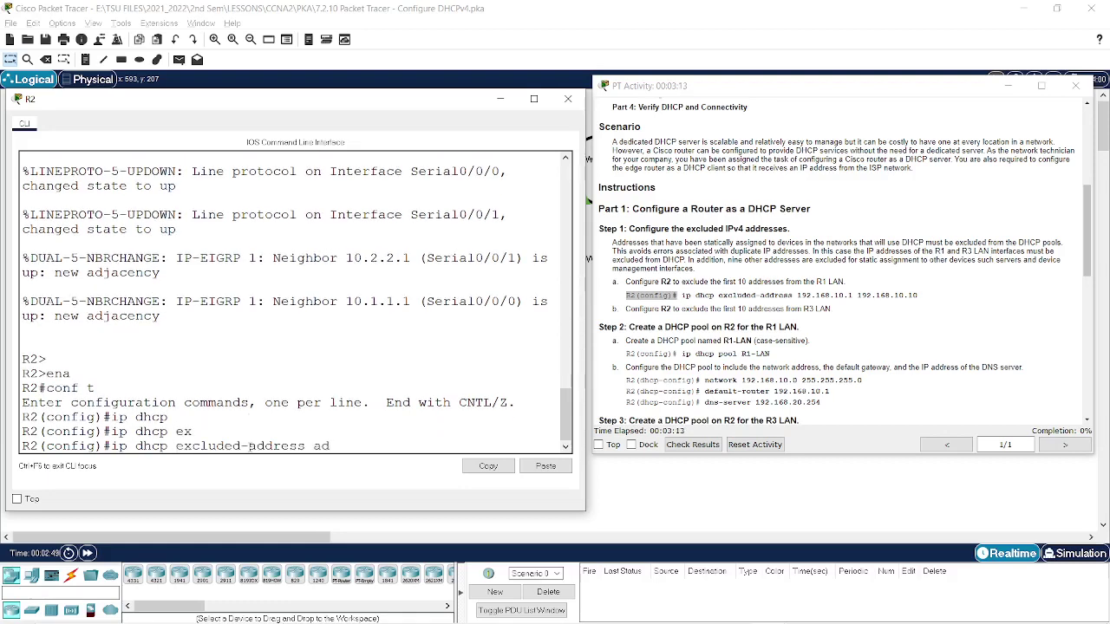
{"action": "key", "text": "BackSpace"}
{"action": "key", "text": "BackSpace"}
{"action": "type", "text": "192.168.10.1 192.168"}
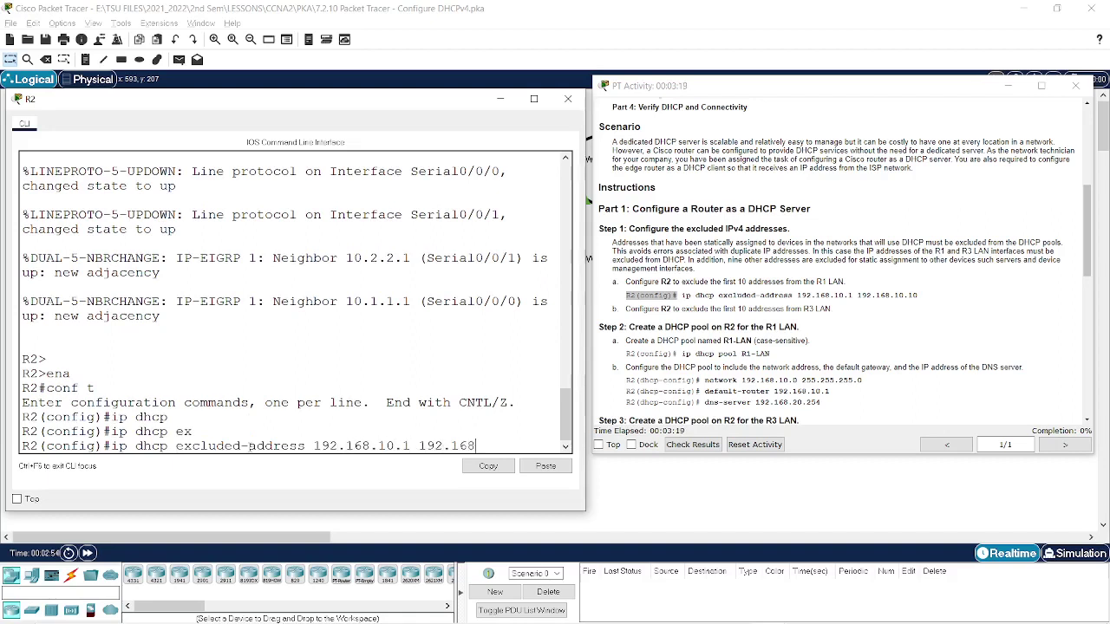
{"action": "type", "text": ".10.1"}
Review and apply the DHCP exclusion 192.168.10.1–192.168.10.10 on R2
{"action": "double_click", "coordinate": [406, 446]}
{"action": "left_click", "coordinate": [524, 445]}
{"action": "left_click", "coordinate": [889, 295]}
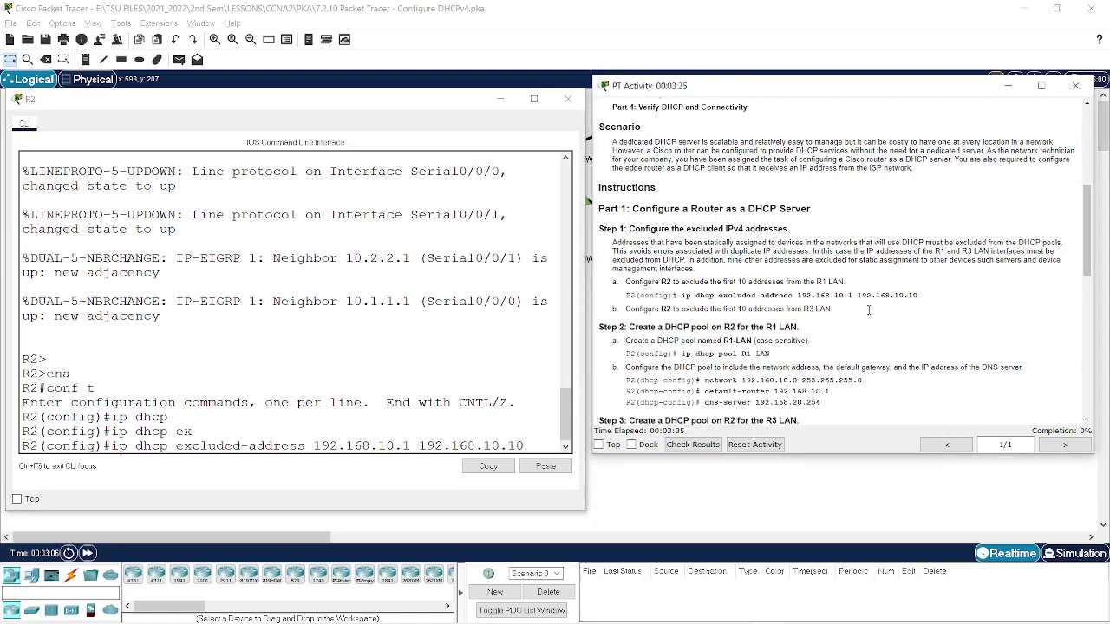
{"action": "scroll", "coordinate": [868, 310], "scroll_direction": "up", "scroll_amount": 5}
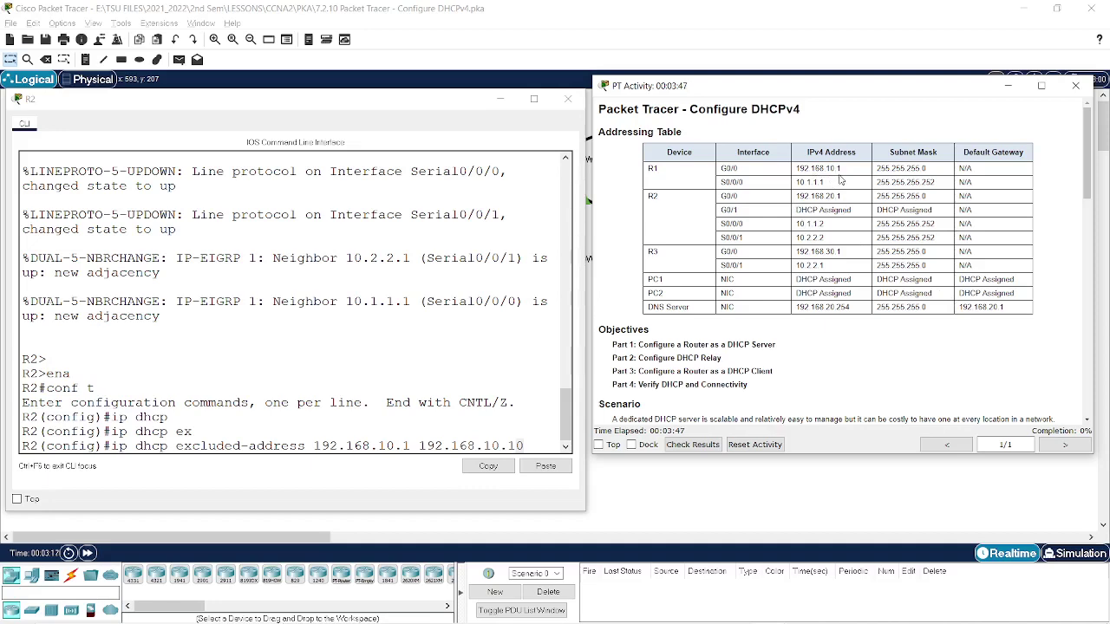
{"action": "left_click", "coordinate": [406, 445]}
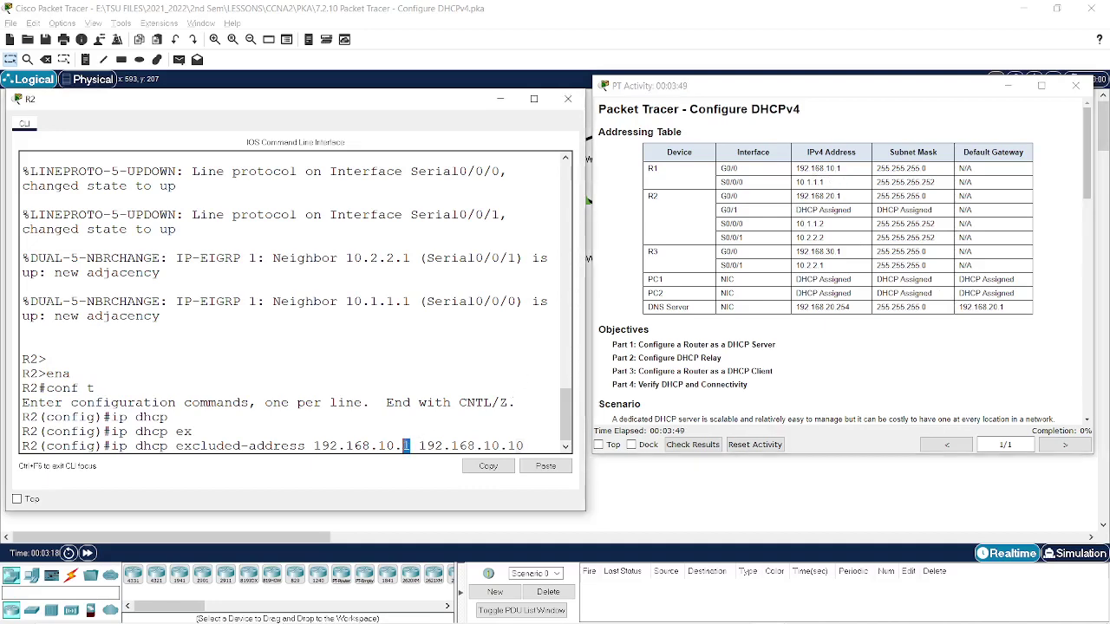
{"action": "scroll", "coordinate": [933, 243], "scroll_direction": "down", "scroll_amount": 3}
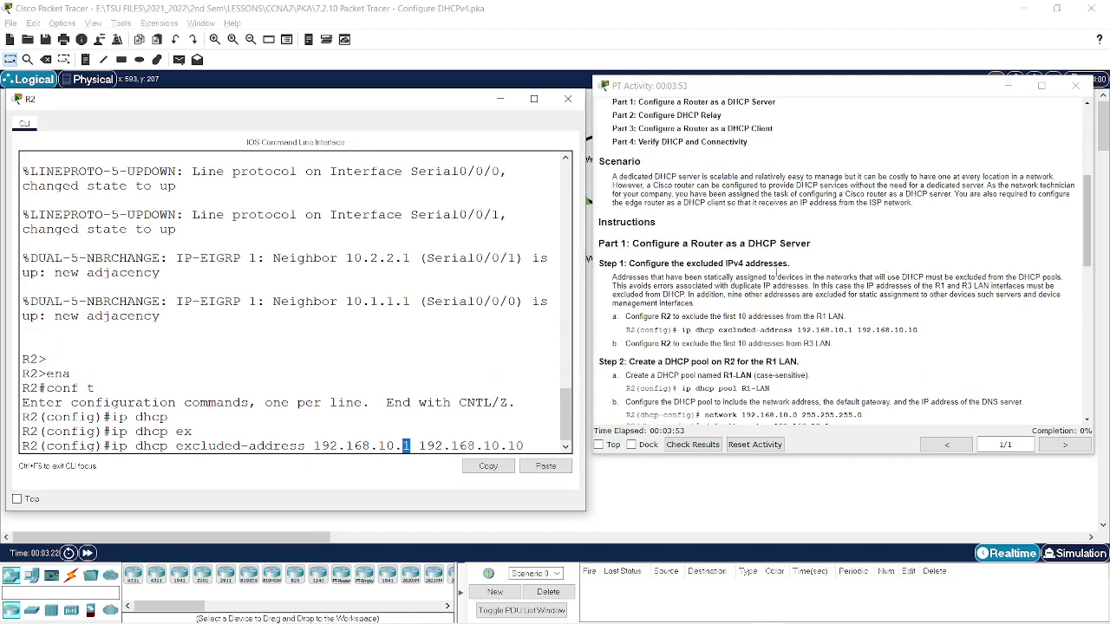
{"action": "left_click_drag", "start_coordinate": [530, 446], "coordinate": [322, 445]}
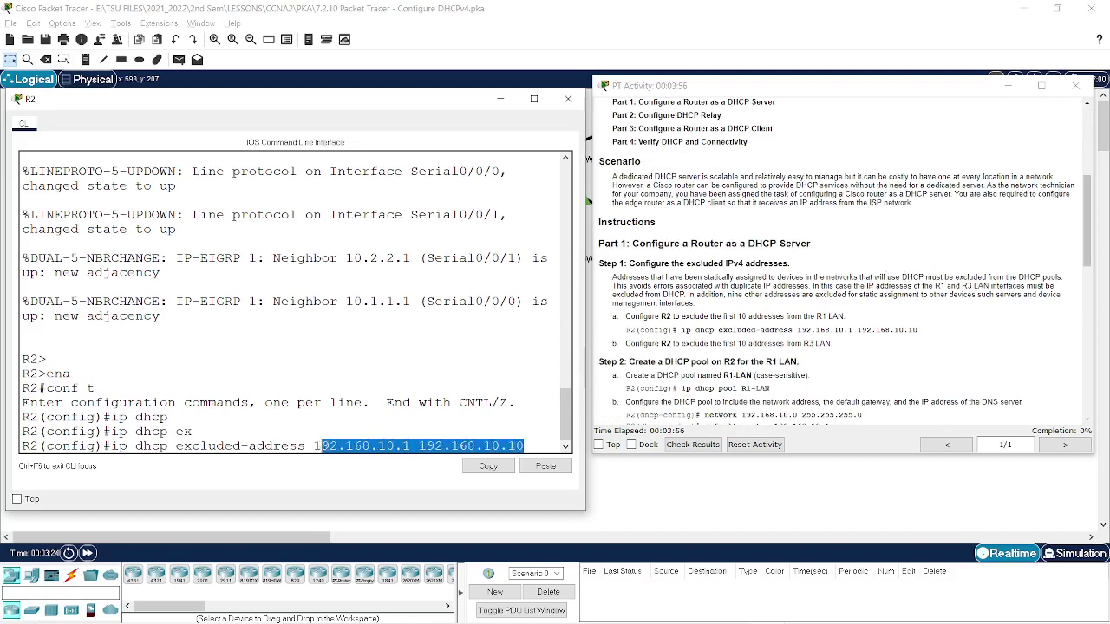
{"action": "left_click", "coordinate": [528, 446]}
{"action": "key", "text": "Return"}
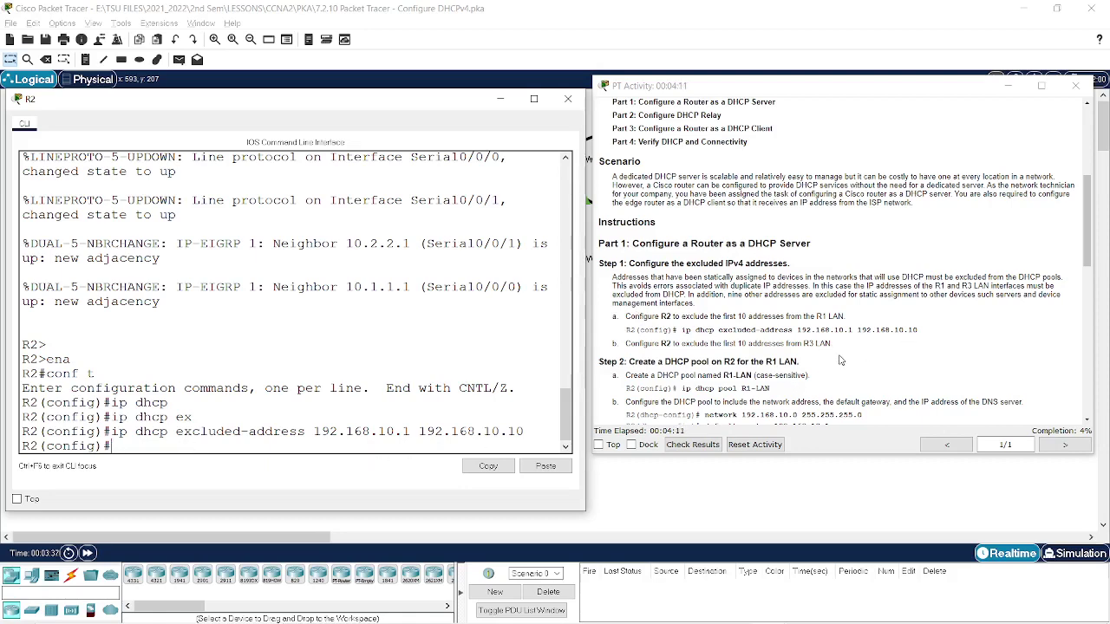
Check R3's G0/0 address, then exclude 192.168.30.1–192.168.30.10 from DHCP on R2
{"action": "scroll", "coordinate": [839, 360], "scroll_direction": "up", "scroll_amount": 5}
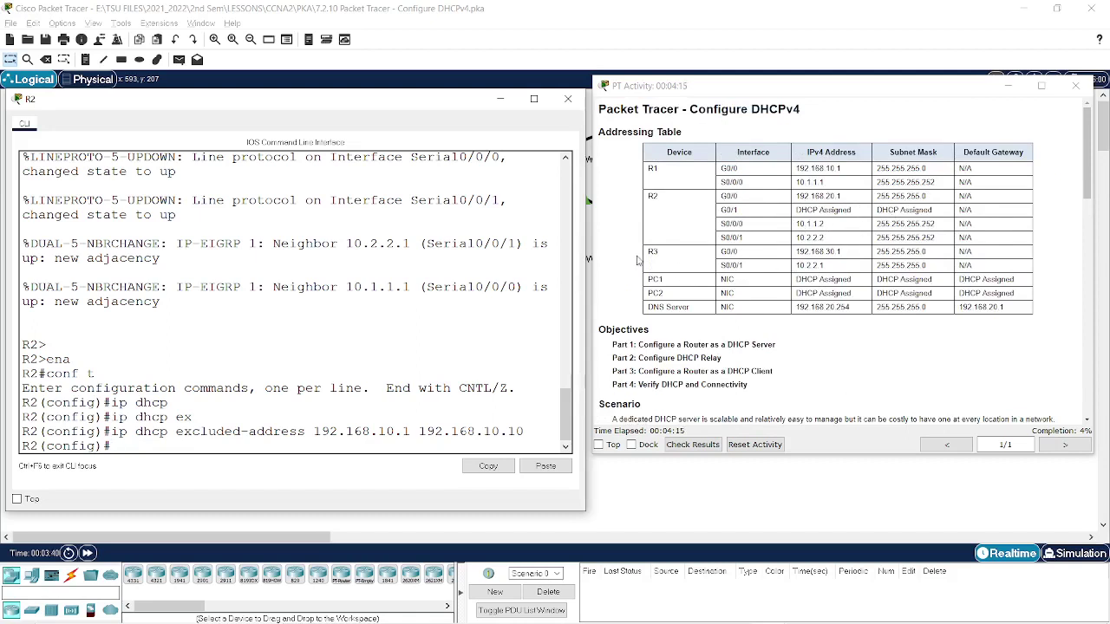
{"action": "left_click_drag", "start_coordinate": [648, 253], "coordinate": [798, 255]}
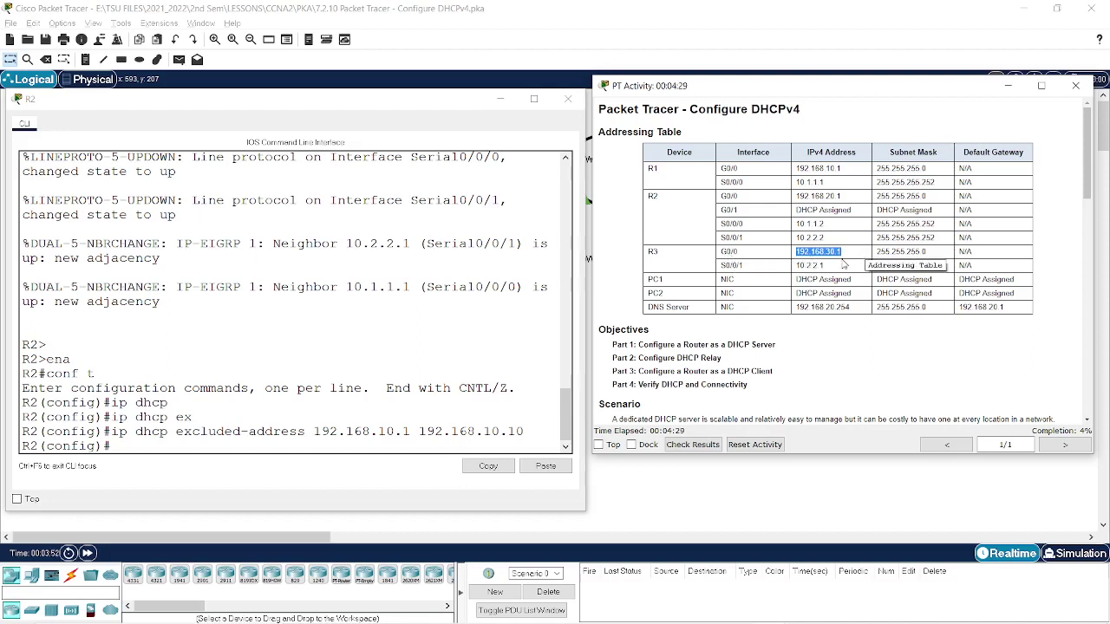
{"action": "left_click", "coordinate": [141, 448]}
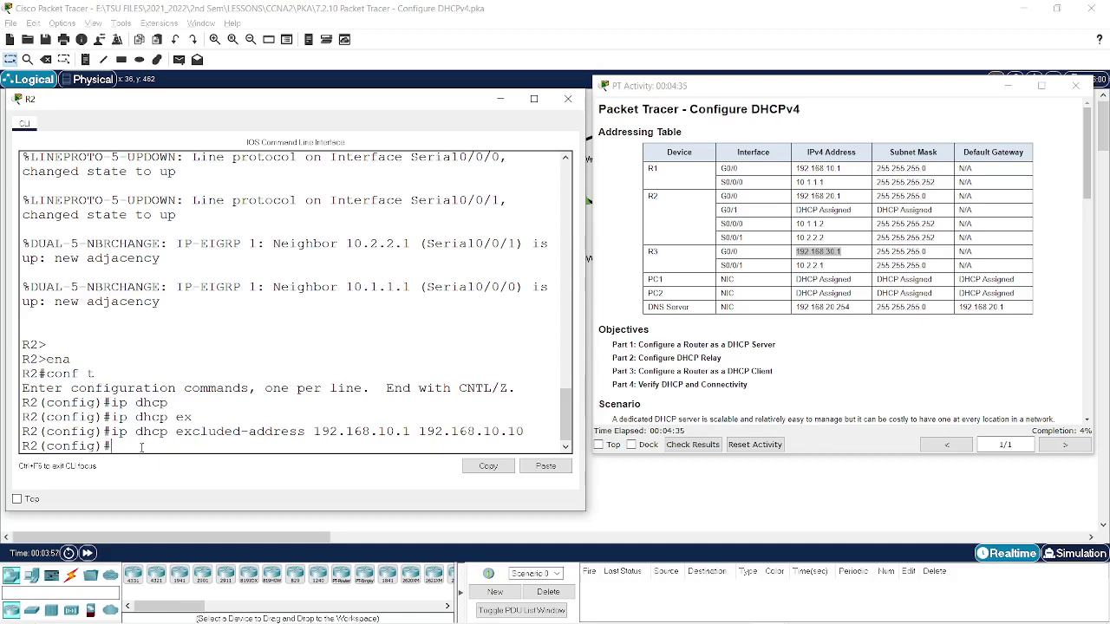
{"action": "type", "text": "dhcp ex"}
{"action": "key", "text": "Tab"}
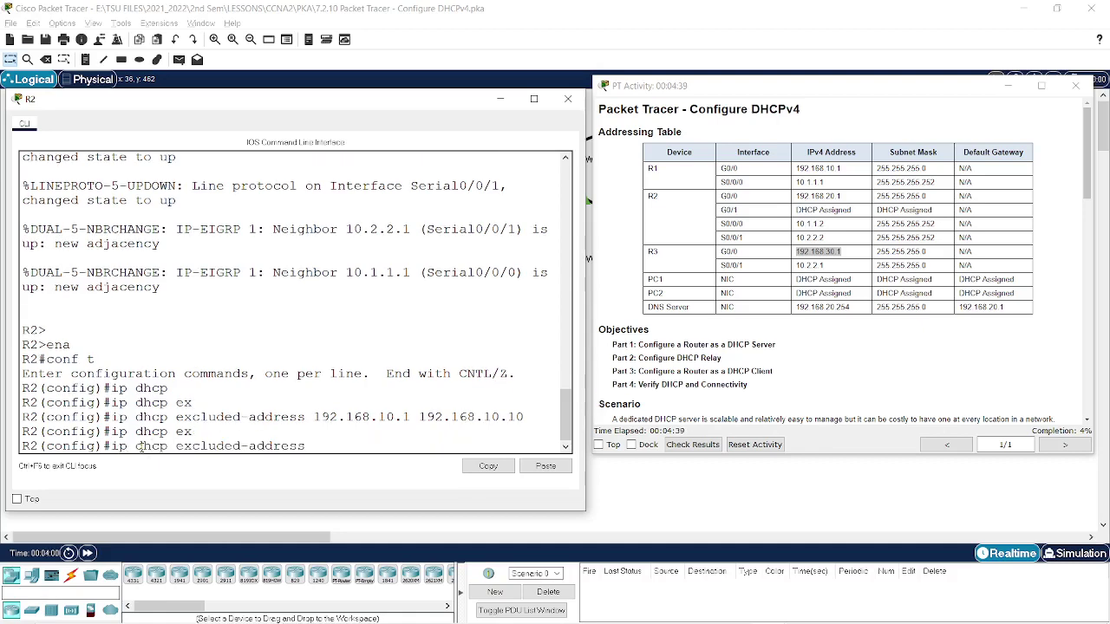
{"action": "type", "text": "192.168.30.1 192.168"}
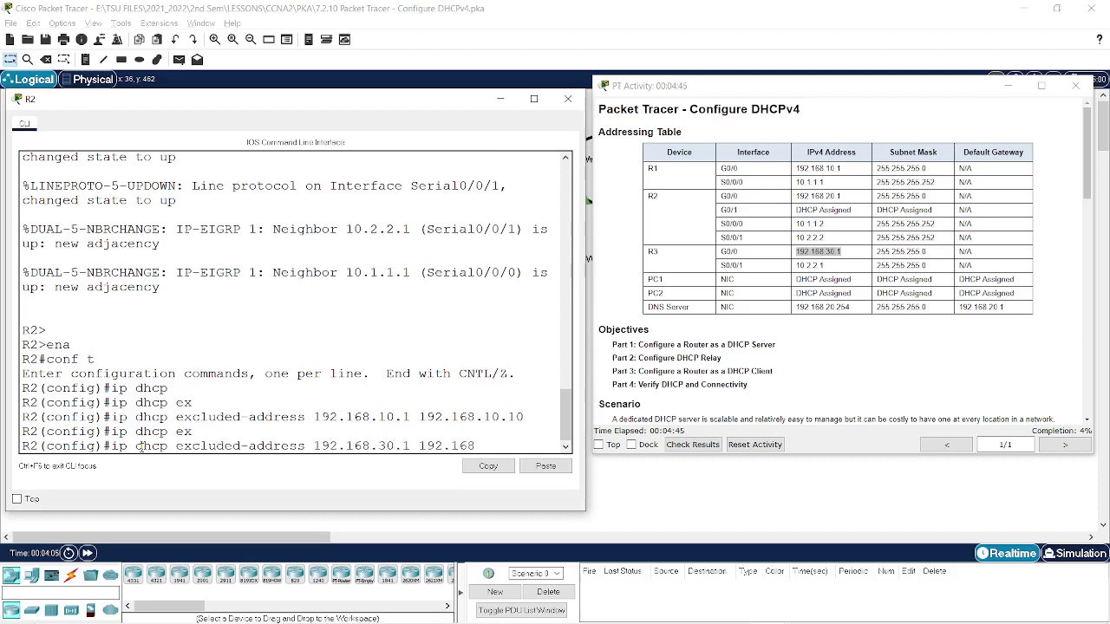
{"action": "type", "text": ".30.10"}
{"action": "key", "text": "Return"}
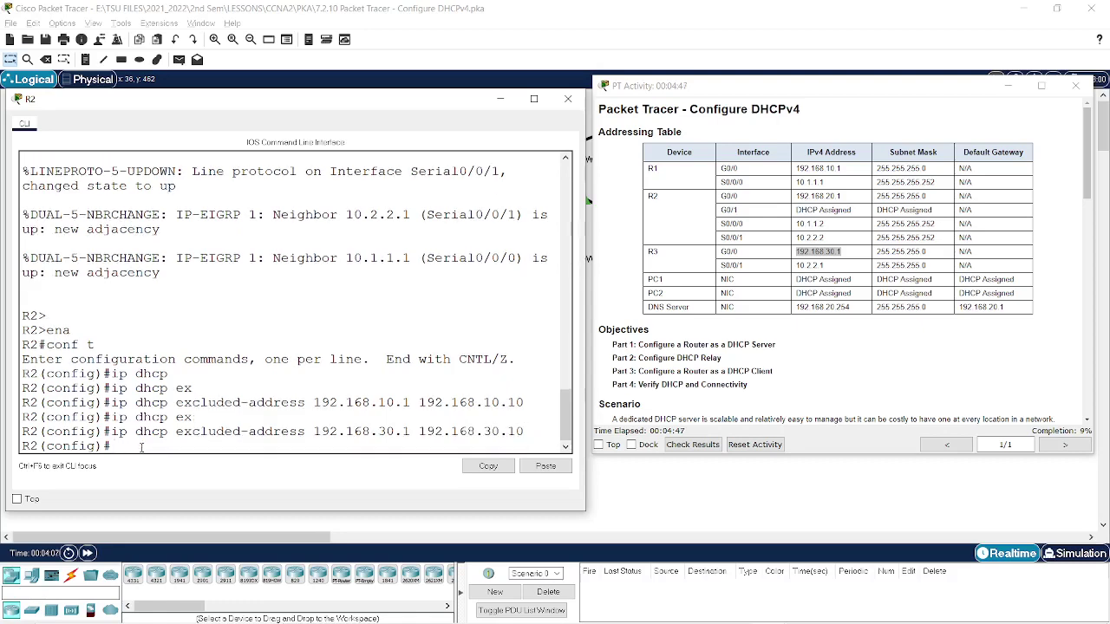
{"action": "scroll", "coordinate": [701, 308], "scroll_direction": "down", "scroll_amount": 8}
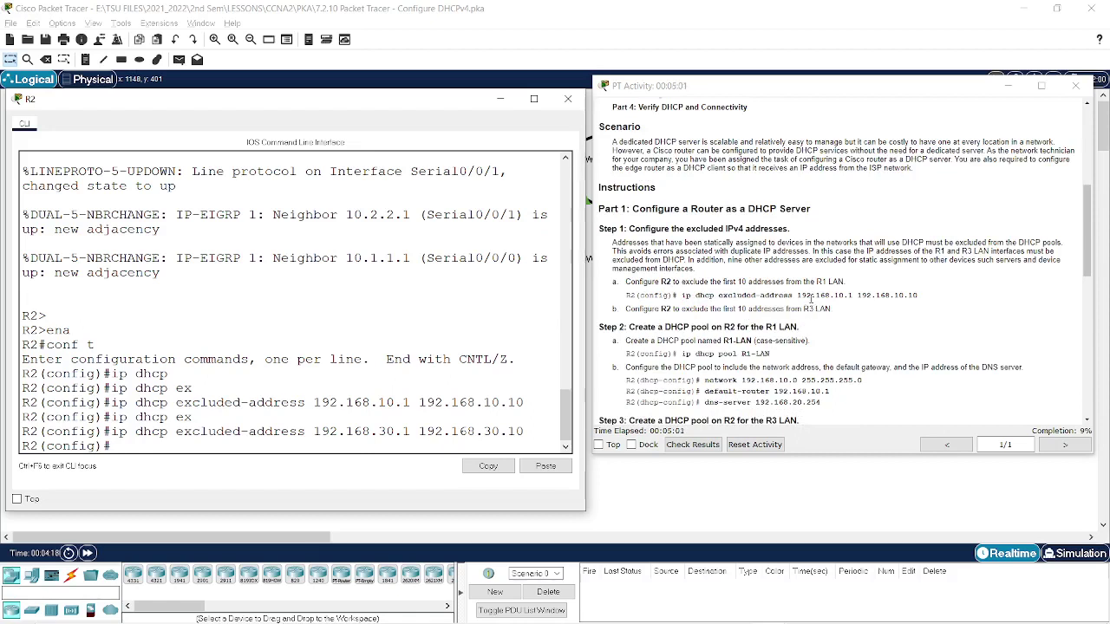
{"action": "scroll", "coordinate": [811, 299], "scroll_direction": "down", "scroll_amount": 1}
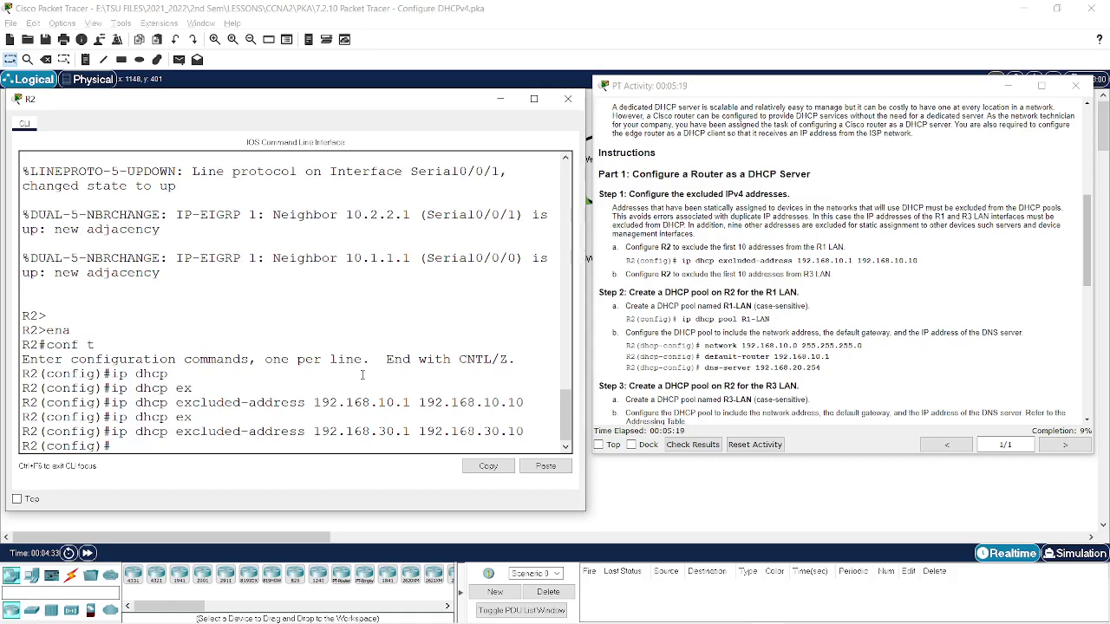
{"action": "type", "text": "ip dh"}
Create DHCP pool R1-LAN on R2 and note the prompt change to dhcp-config mode
{"action": "key", "text": "Tab"}
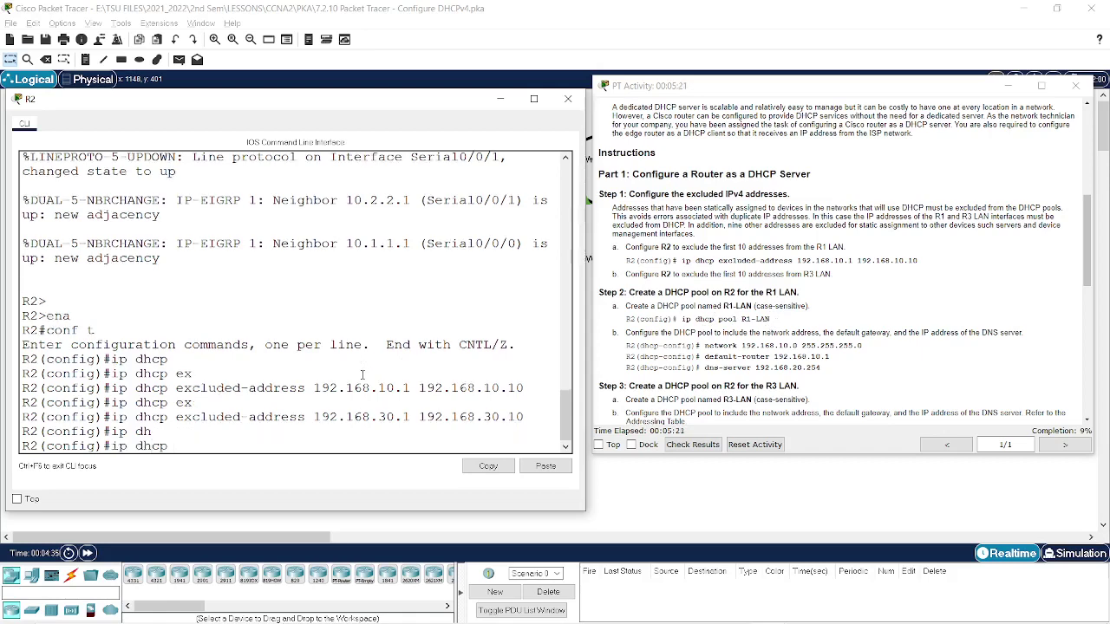
{"action": "type", "text": "pool R1-LAN"}
{"action": "key", "text": "Return"}
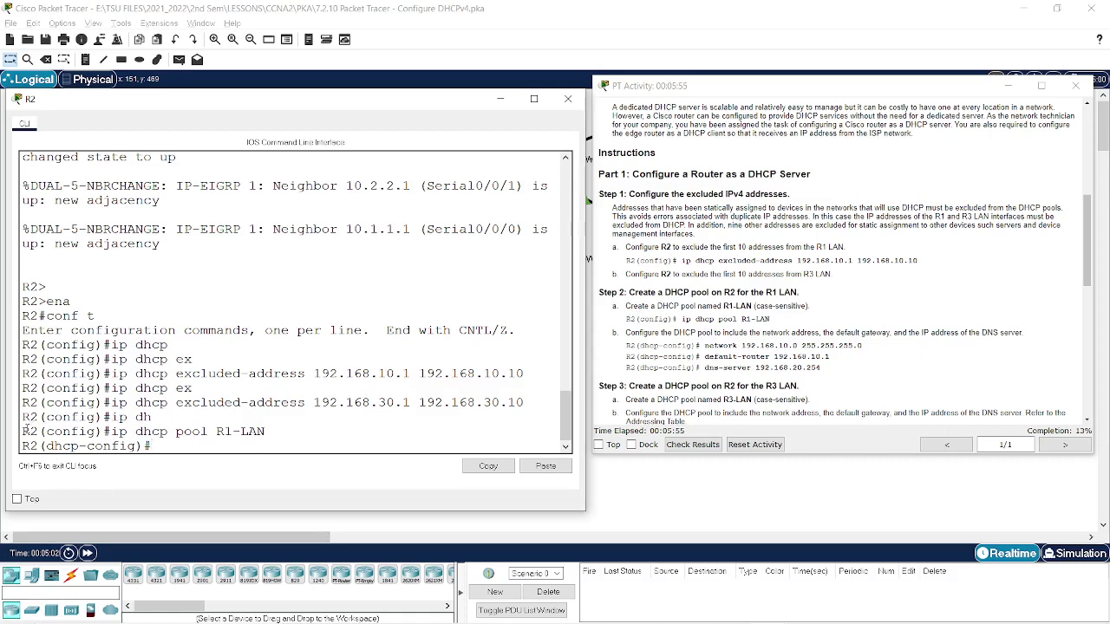
{"action": "mouse_move", "coordinate": [23, 431]}
{"action": "left_mouse_down"}
{"action": "mouse_move", "coordinate": [111, 431]}
{"action": "mouse_move", "coordinate": [20, 446]}
{"action": "left_mouse_up"}
{"action": "left_click", "coordinate": [128, 446]}
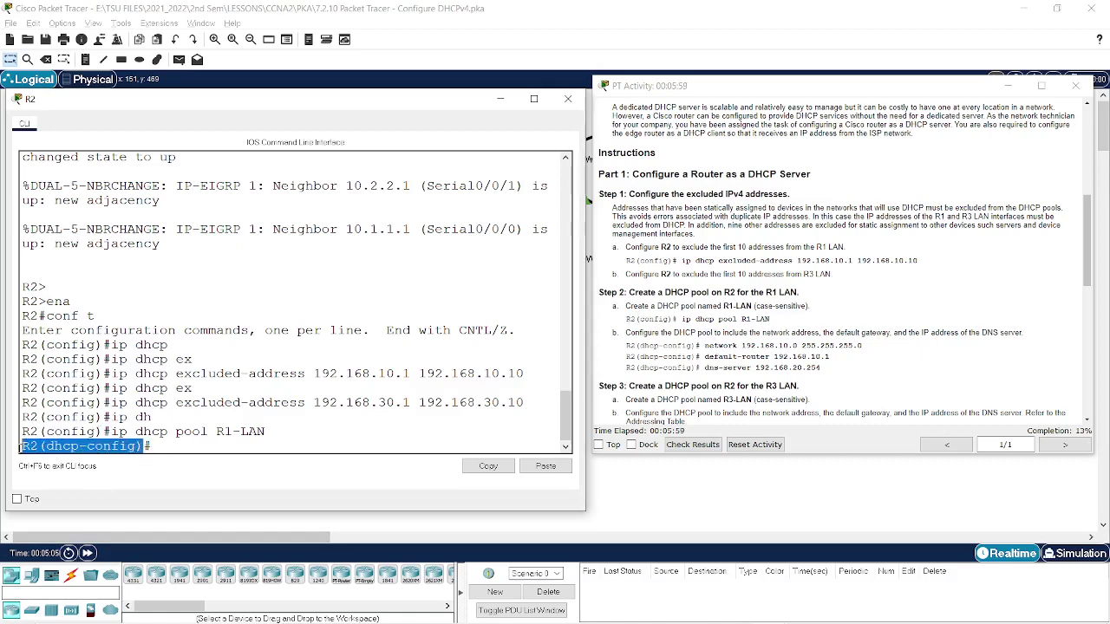
{"action": "left_click", "coordinate": [107, 431]}
{"action": "left_click_drag", "start_coordinate": [104, 431], "coordinate": [21, 431]}
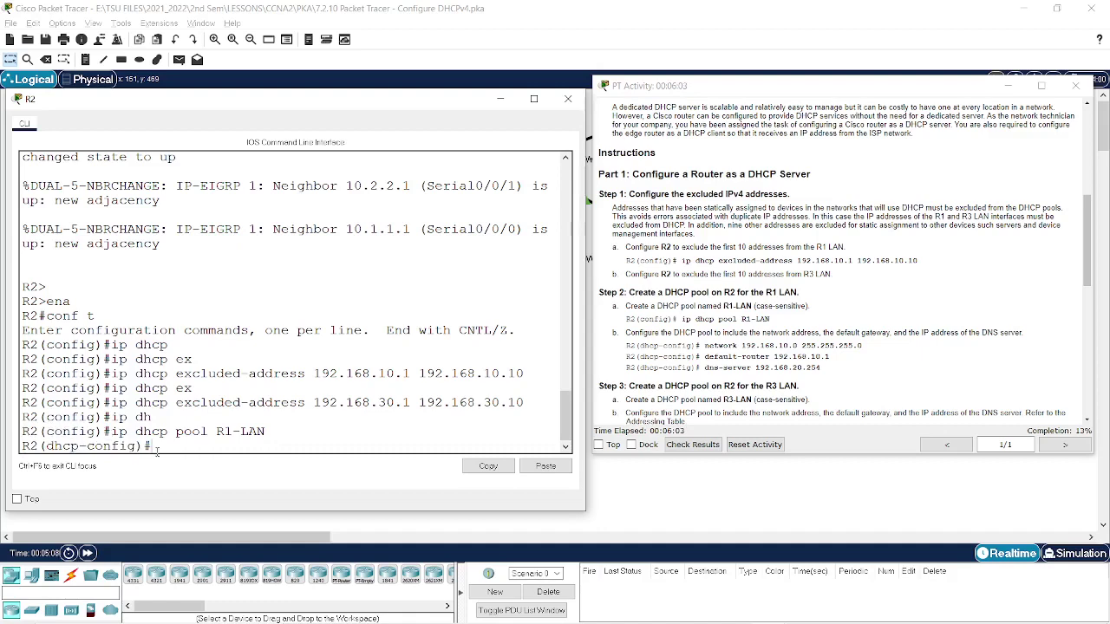
{"action": "left_click_drag", "start_coordinate": [153, 446], "coordinate": [21, 445]}
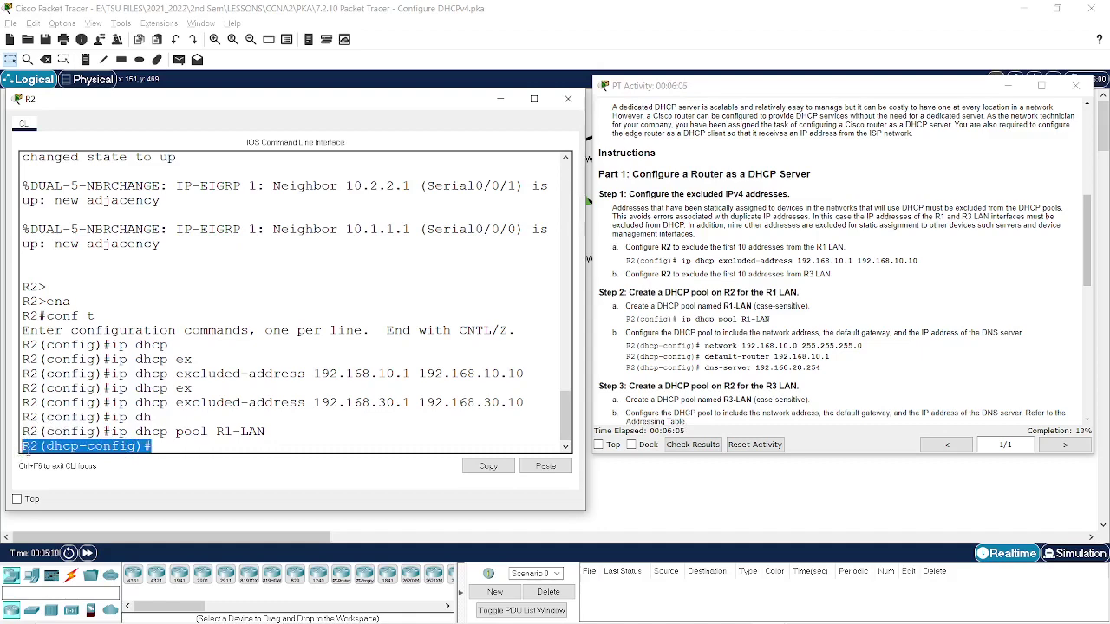
{"action": "left_click", "coordinate": [178, 443]}
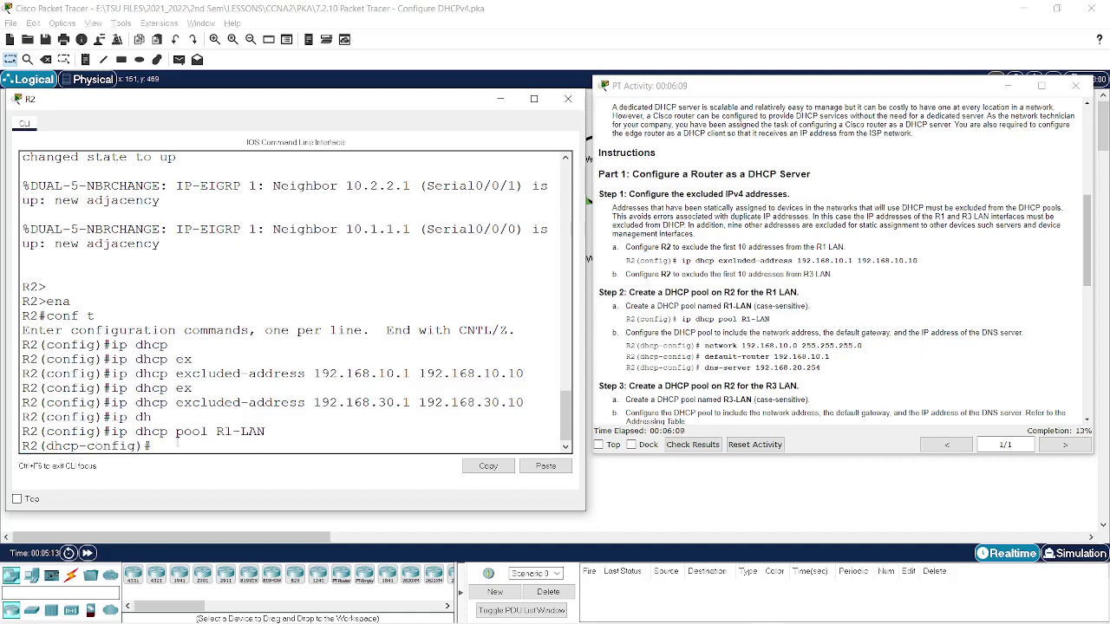
Set the R1-LAN pool network to 192.168.10.0 255.255.255.0
{"action": "type", "text": "net"}
{"action": "type", "text": "wo"}
{"action": "key", "text": "Tab"}
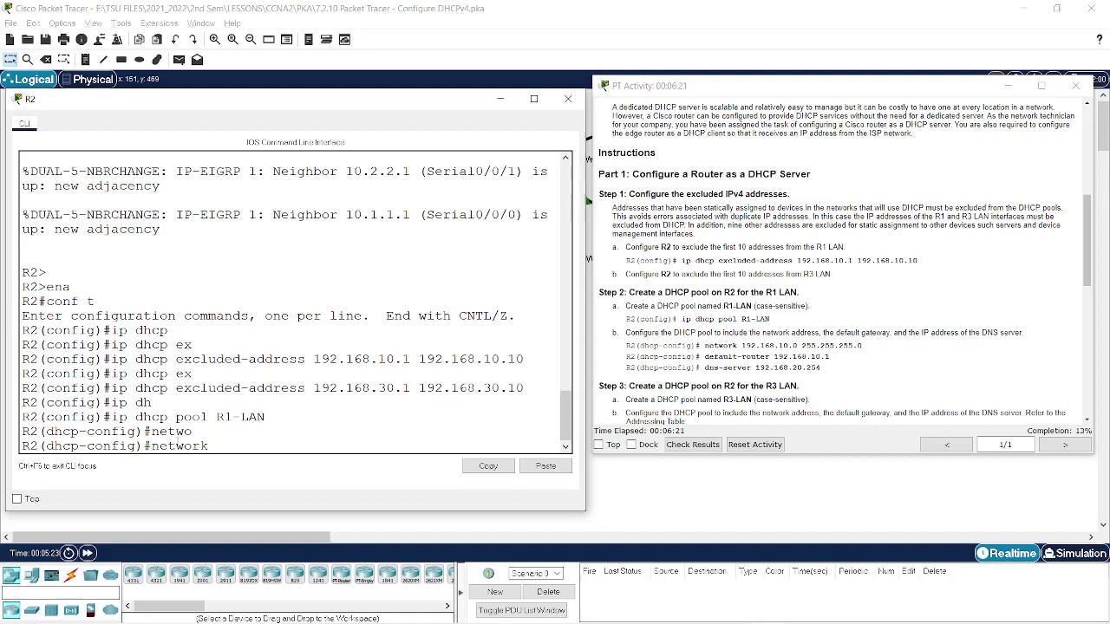
{"action": "type", "text": "92.168.10.0 255.255.255.0"}
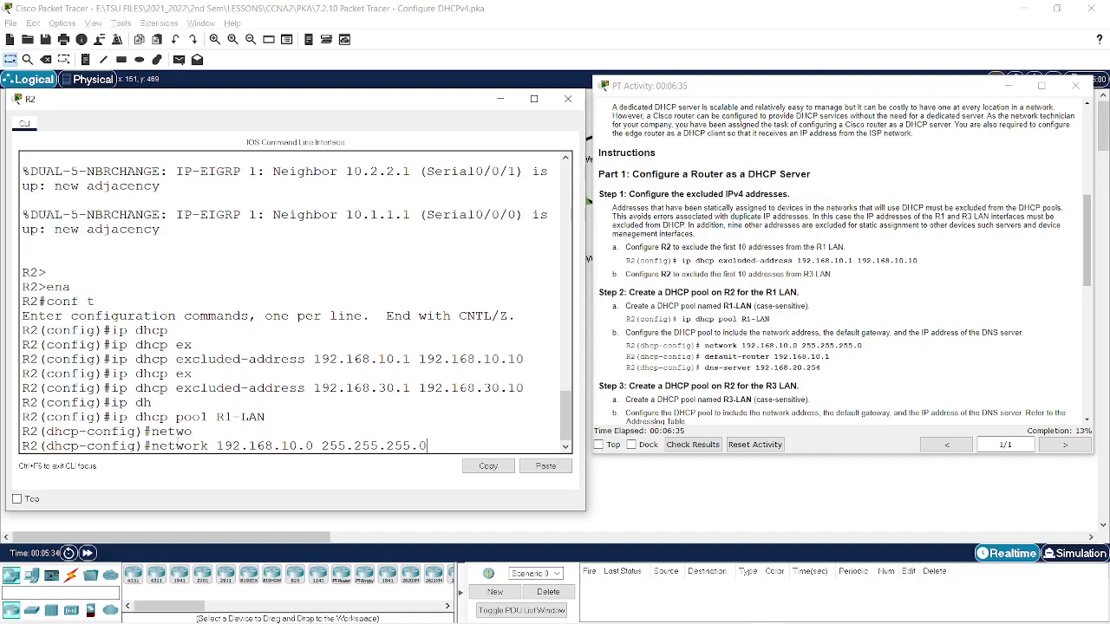
{"action": "key", "text": "Return"}
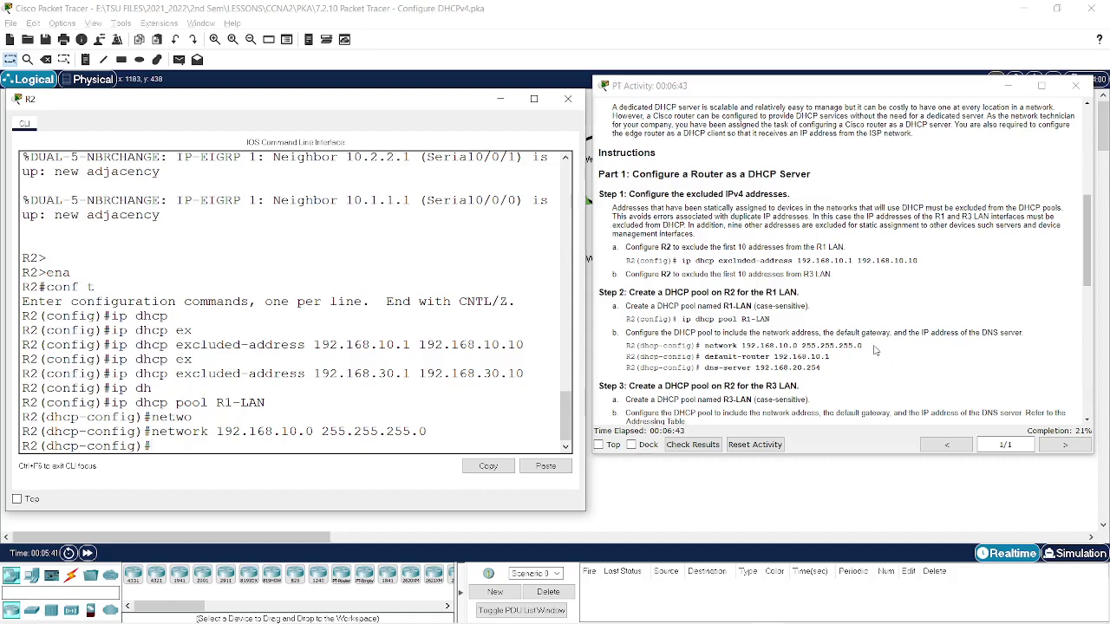
Set the R1-LAN pool default router to 192.168.10.1, correcting typos
{"action": "left_click_drag", "start_coordinate": [867, 347], "coordinate": [630, 347]}
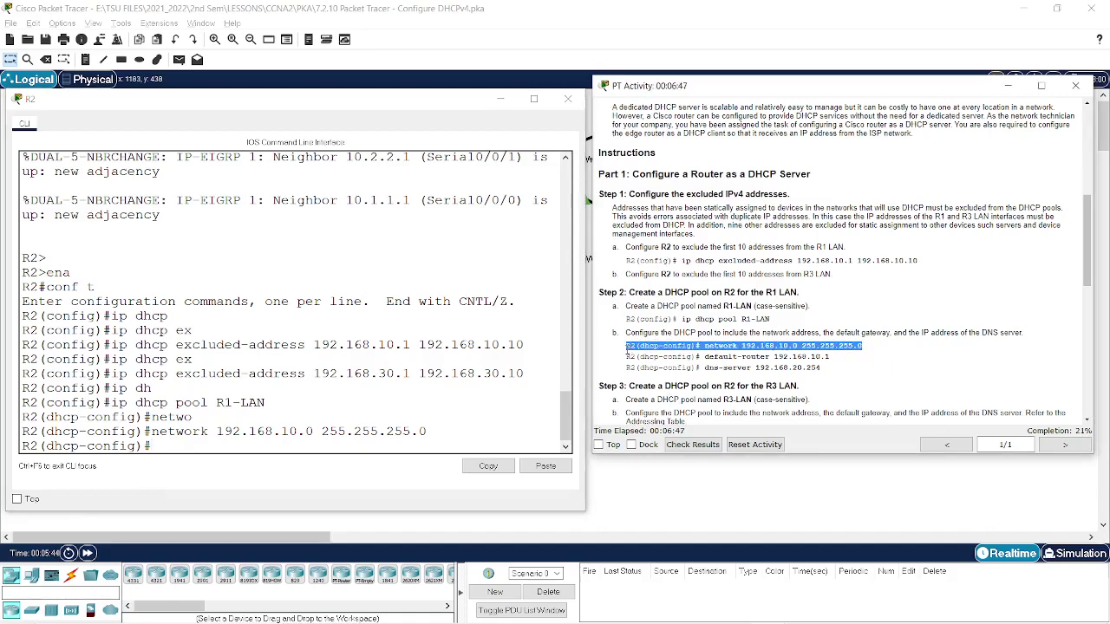
{"action": "left_click", "coordinate": [205, 441]}
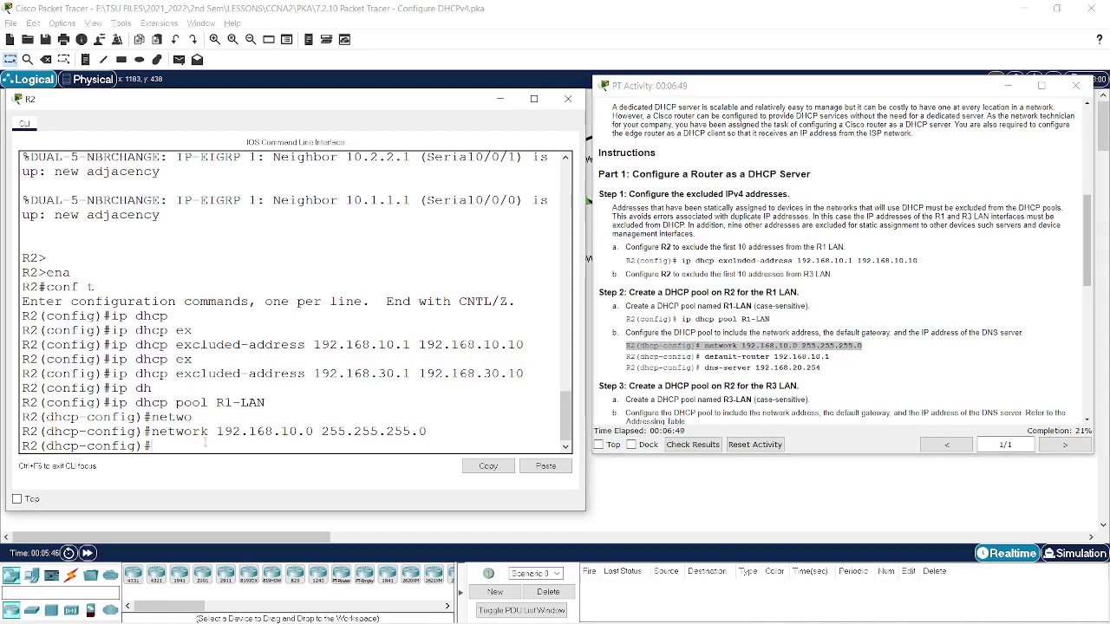
{"action": "type", "text": "default"}
{"action": "key", "text": "Tab"}
{"action": "type", "text": "1923"}
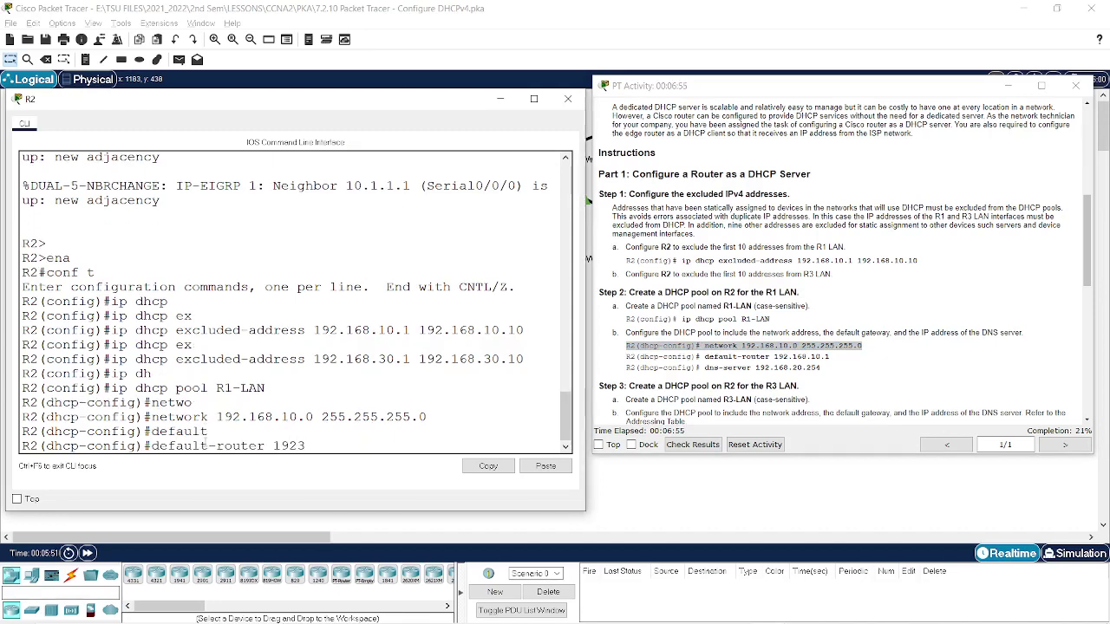
{"action": "key", "text": "BackSpace"}
{"action": "type", "text": ".169"}
{"action": "key", "text": "BackSpace"}
{"action": "type", "text": "8.101"}
{"action": "key", "text": "BackSpace"}
{"action": "key", "text": "Return"}
{"action": "key", "text": "Up"}
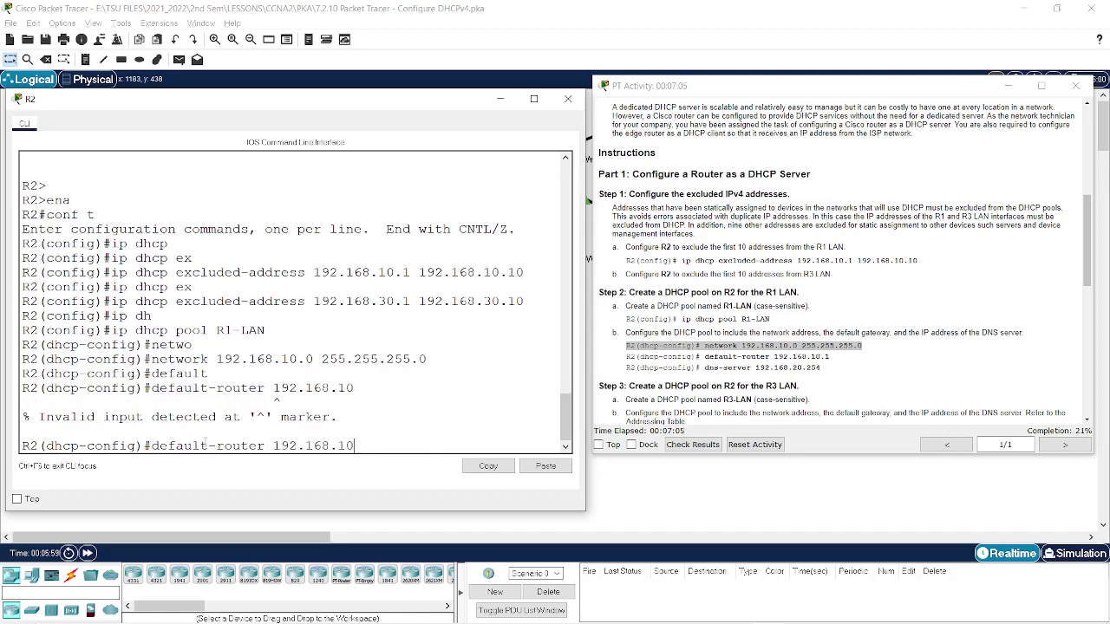
{"action": "type", "text": ".1"}
{"action": "key", "text": "Return"}
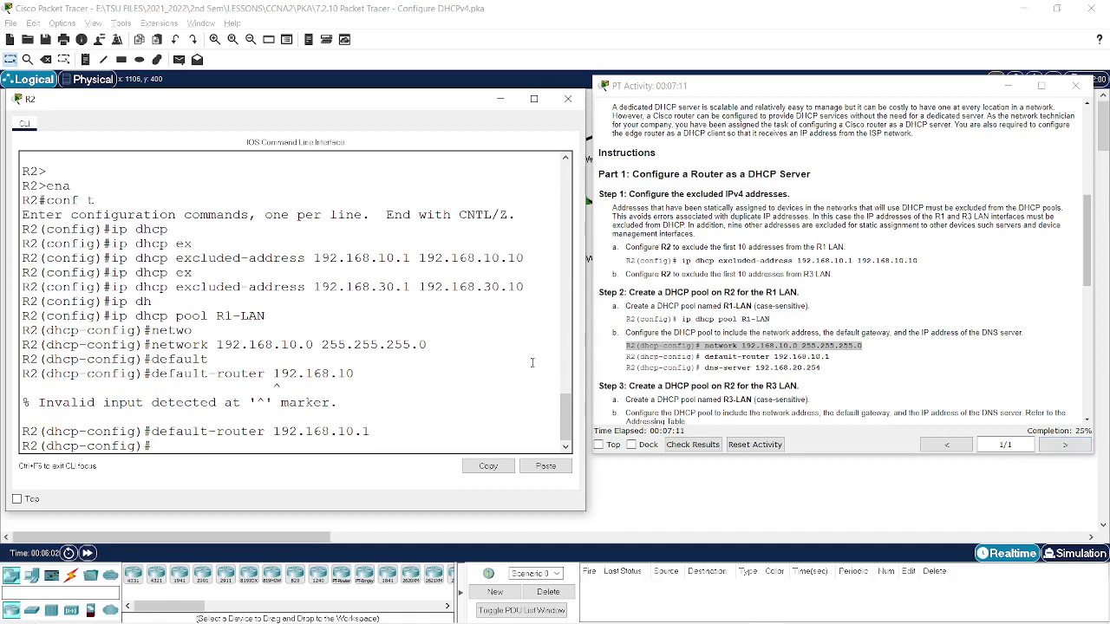
Set the R1-LAN pool DNS server to 192.168.20.254, verified against the Addressing Table
{"action": "type", "text": "dns"}
{"action": "key", "text": "Tab"}
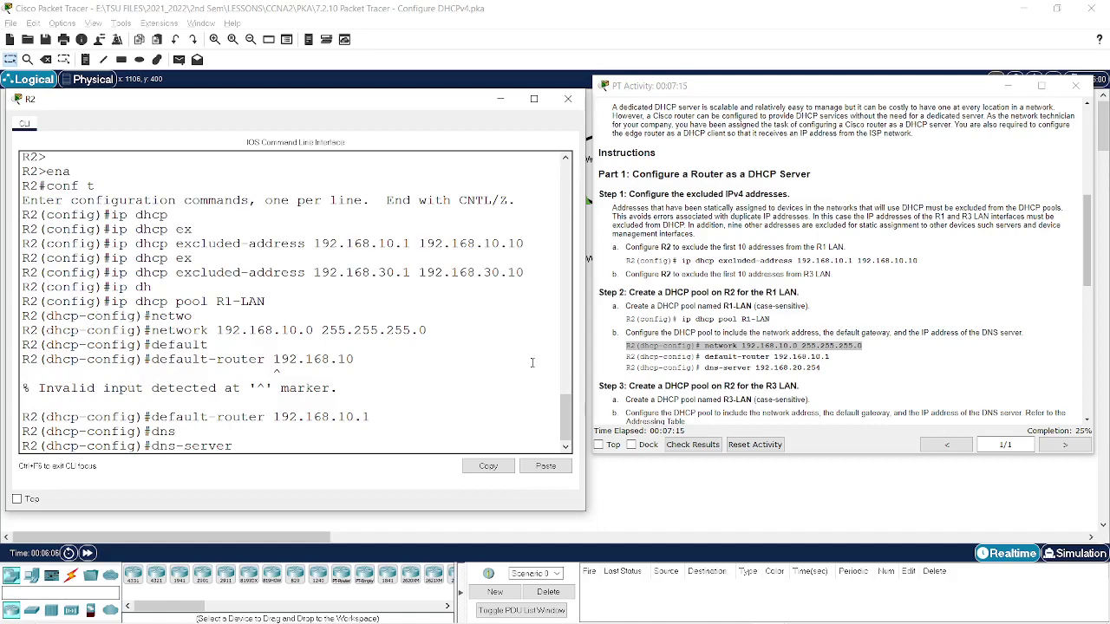
{"action": "type", "text": "192.168.20.254"}
{"action": "scroll", "coordinate": [1026, 252], "scroll_direction": "up", "scroll_amount": 10}
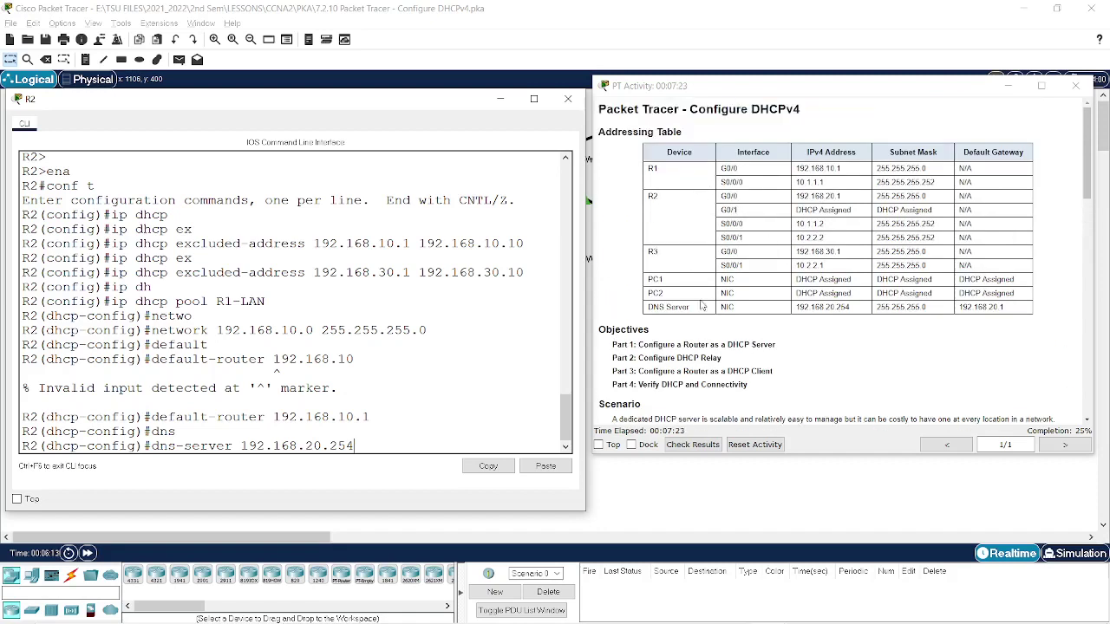
{"action": "mouse_move", "coordinate": [647, 311]}
{"action": "left_mouse_down"}
{"action": "mouse_move", "coordinate": [1074, 309]}
{"action": "mouse_move", "coordinate": [655, 313]}
{"action": "left_mouse_up"}
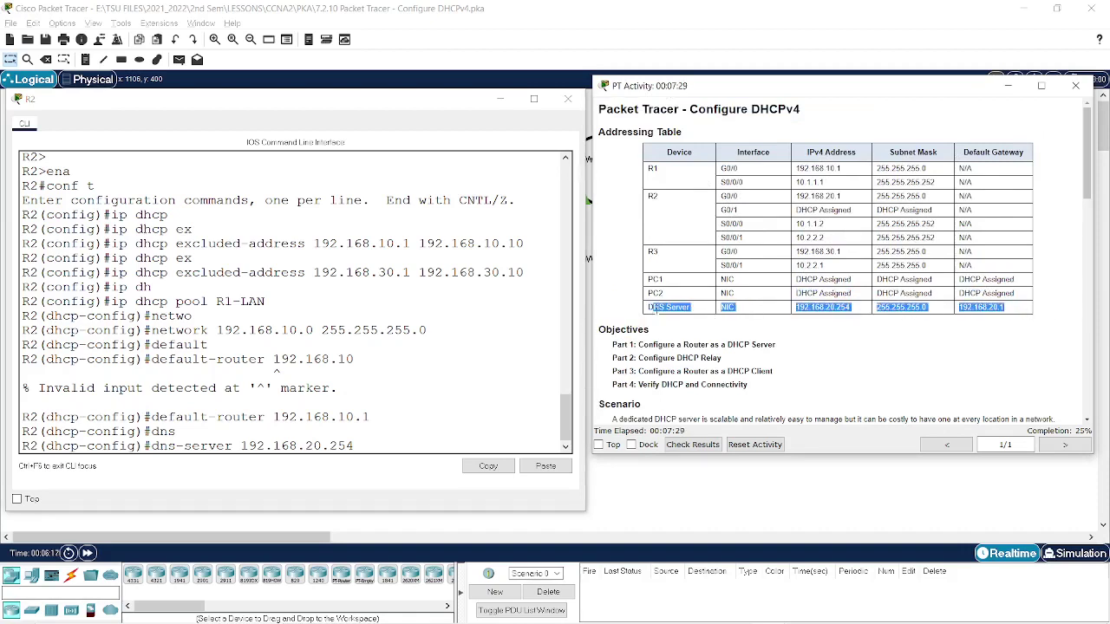
{"action": "left_click", "coordinate": [802, 317]}
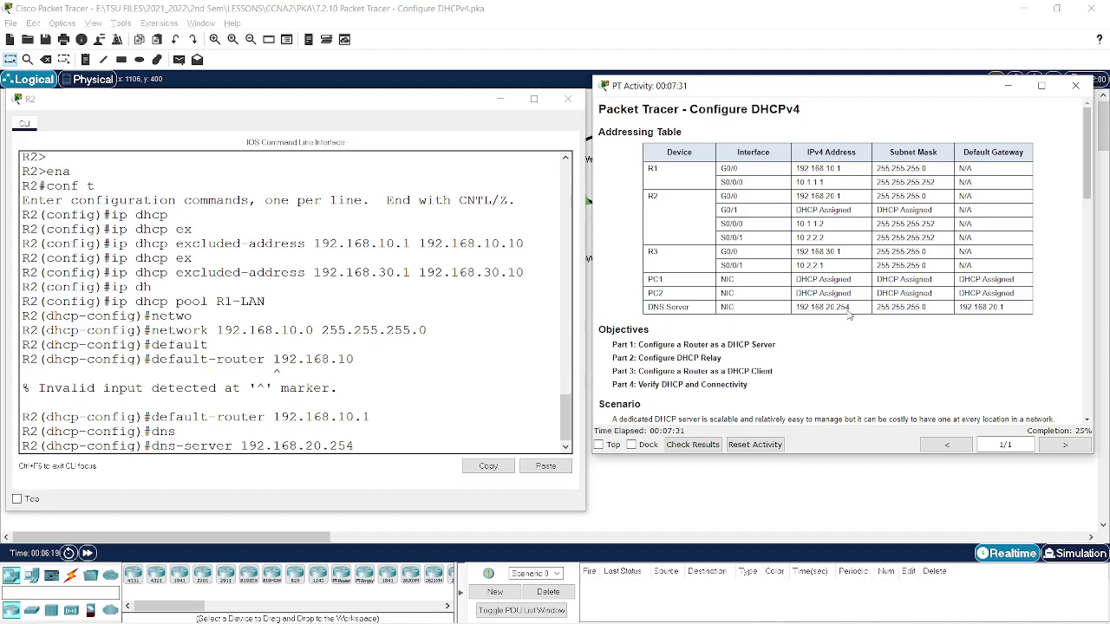
{"action": "left_click", "coordinate": [329, 450]}
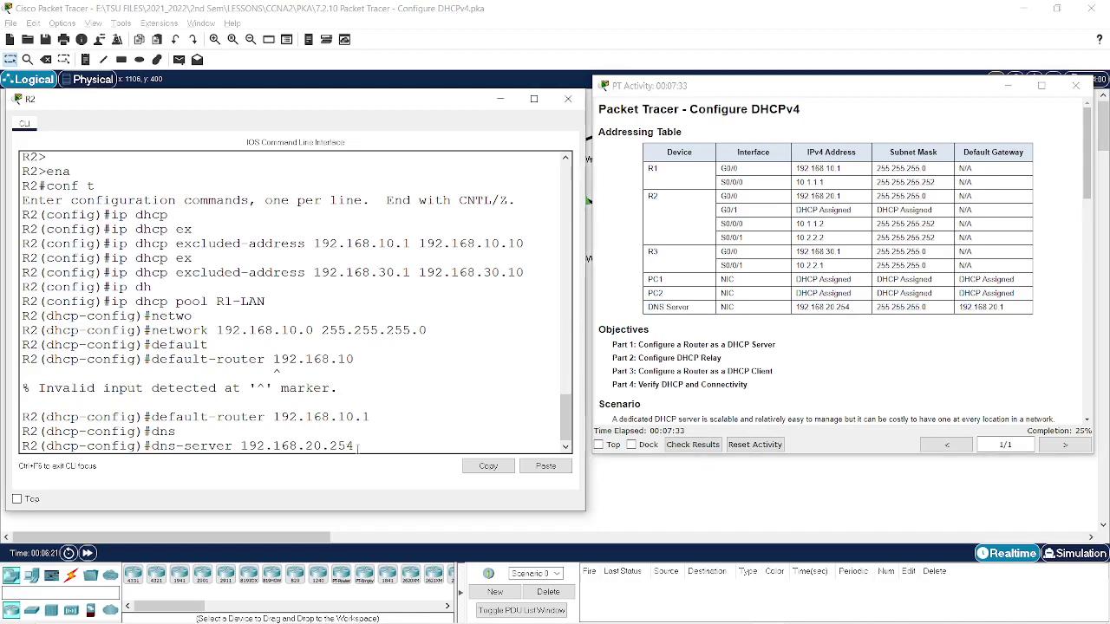
{"action": "left_click_drag", "start_coordinate": [357, 447], "coordinate": [266, 447]}
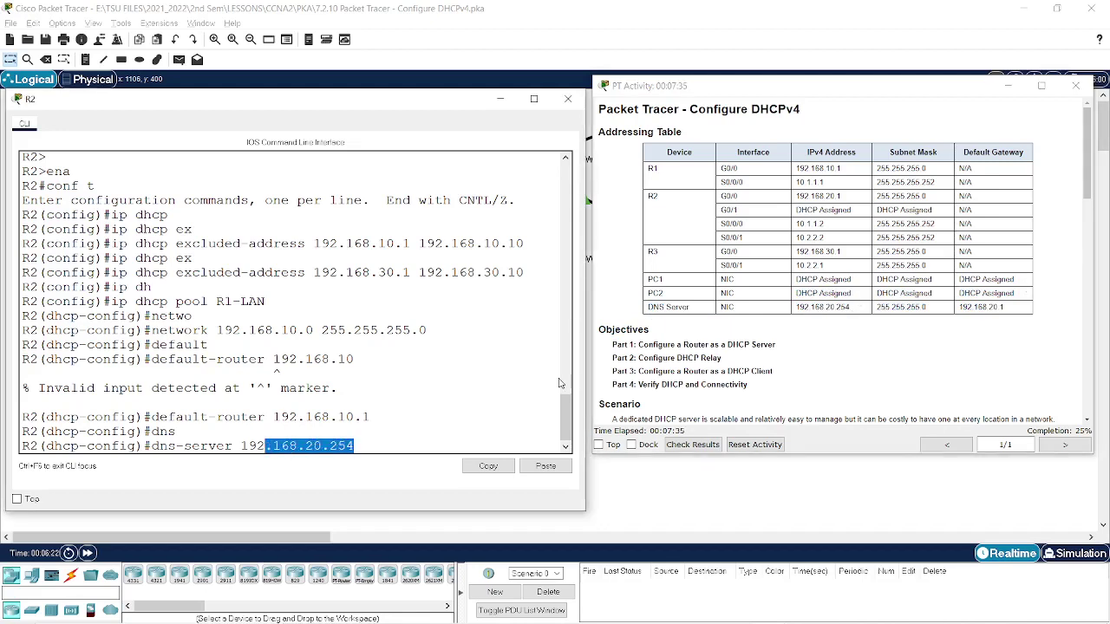
{"action": "left_click", "coordinate": [419, 445]}
{"action": "key", "text": "Return"}
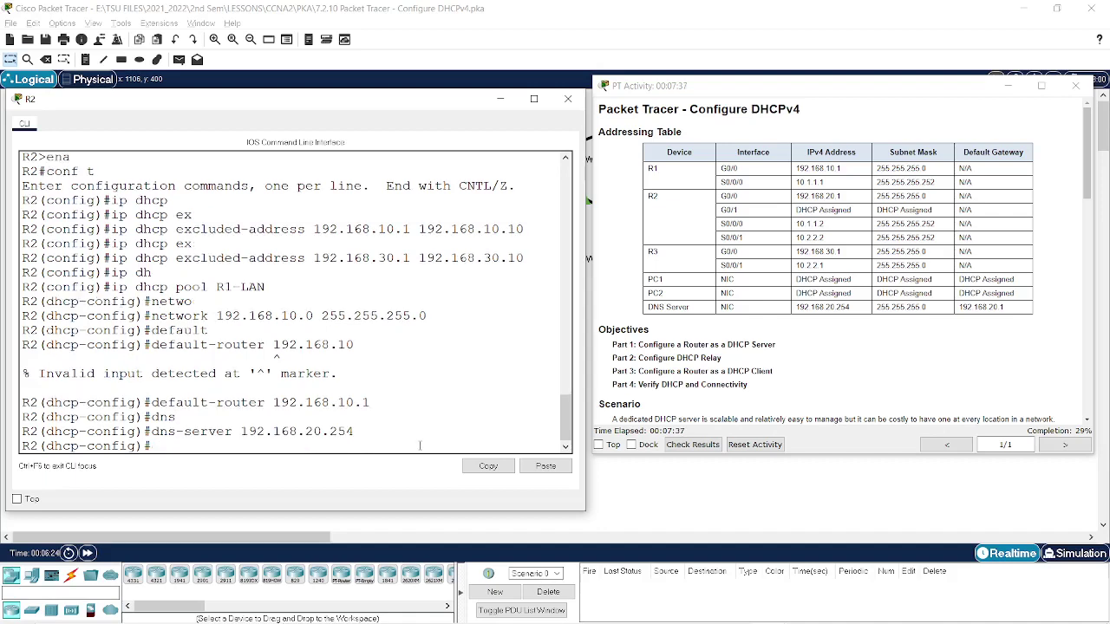
{"action": "scroll", "coordinate": [977, 346], "scroll_direction": "down", "scroll_amount": 6}
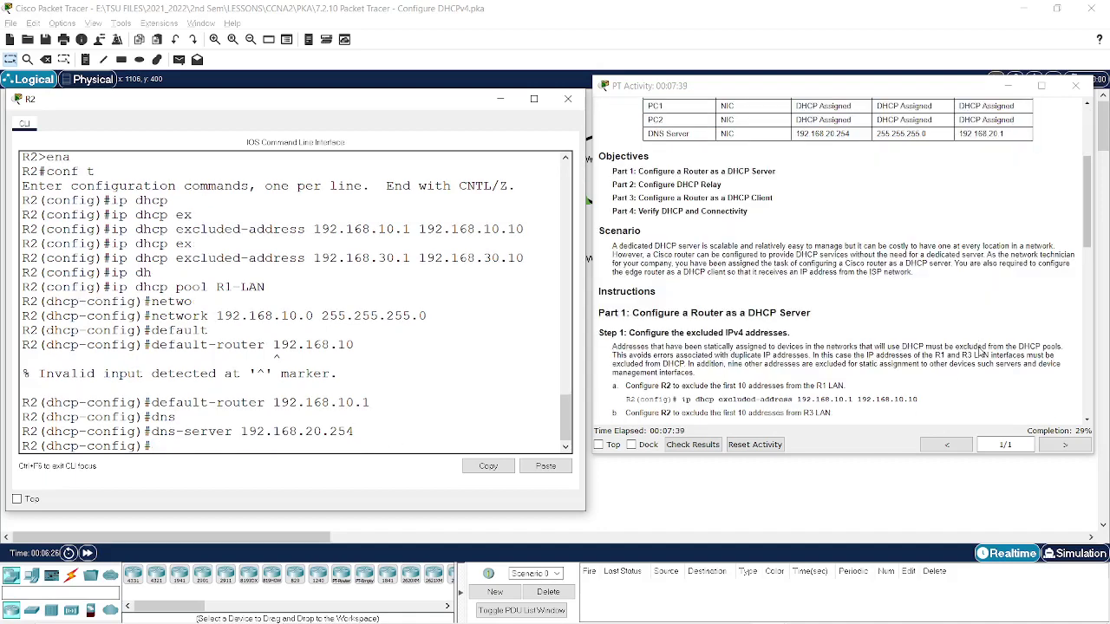
{"action": "scroll", "coordinate": [978, 345], "scroll_direction": "down", "scroll_amount": 2}
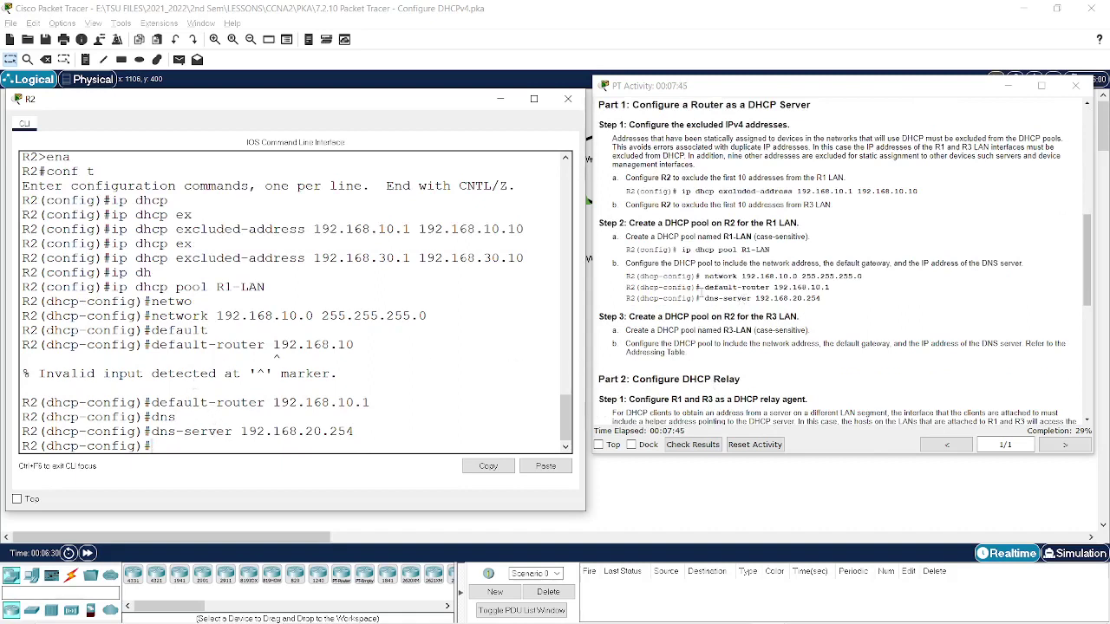
{"action": "left_click_drag", "start_coordinate": [610, 236], "coordinate": [867, 310]}
{"action": "left_click", "coordinate": [772, 312]}
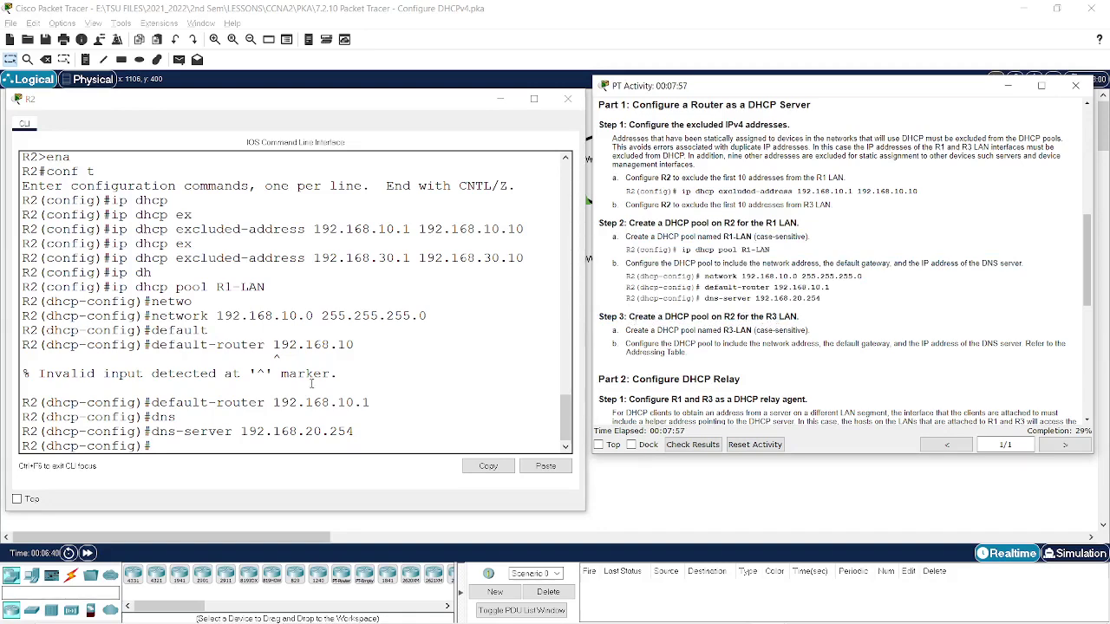
{"action": "left_click", "coordinate": [261, 424]}
Exit the R1-LAN pool and create DHCP pool R3-LAN on R2
{"action": "type", "text": "exit"}
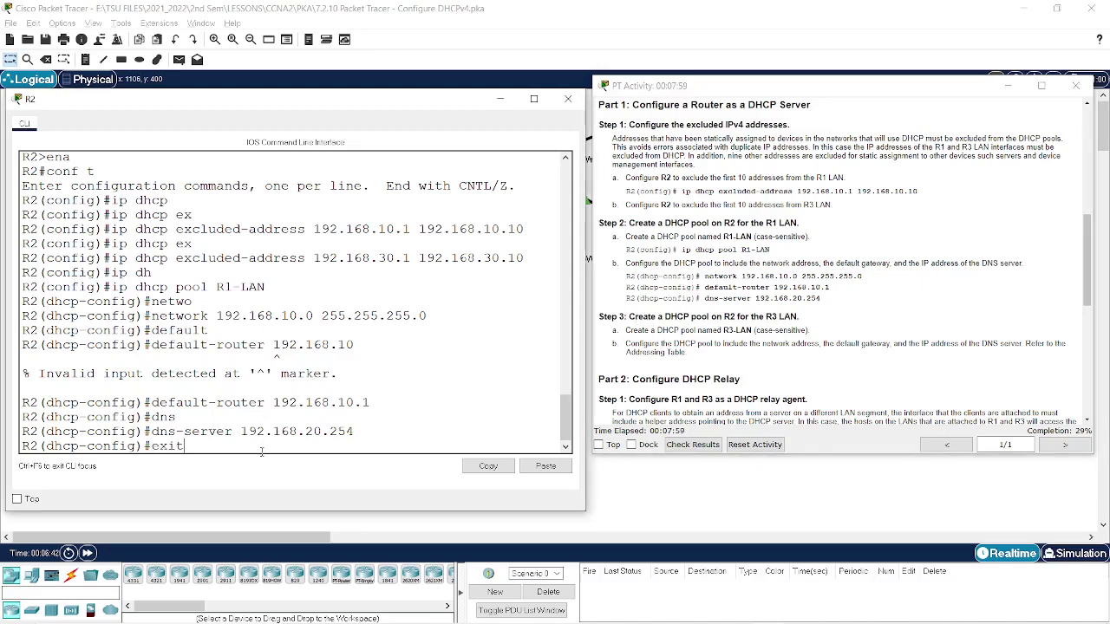
{"action": "key", "text": "Return"}
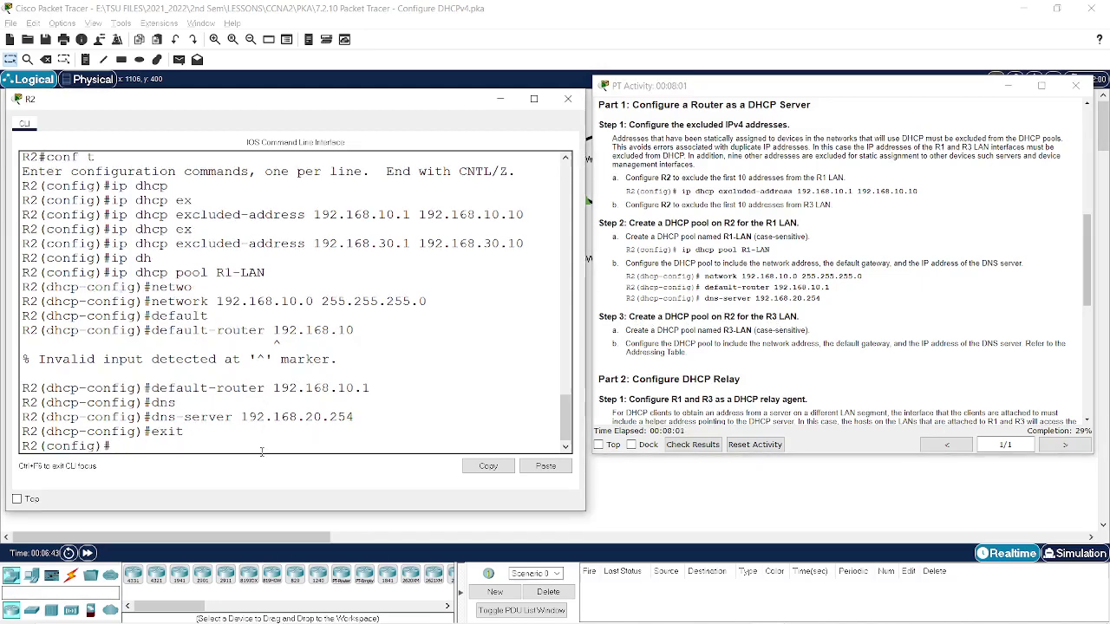
{"action": "type", "text": "ip dhcp"}
{"action": "key", "text": "Tab"}
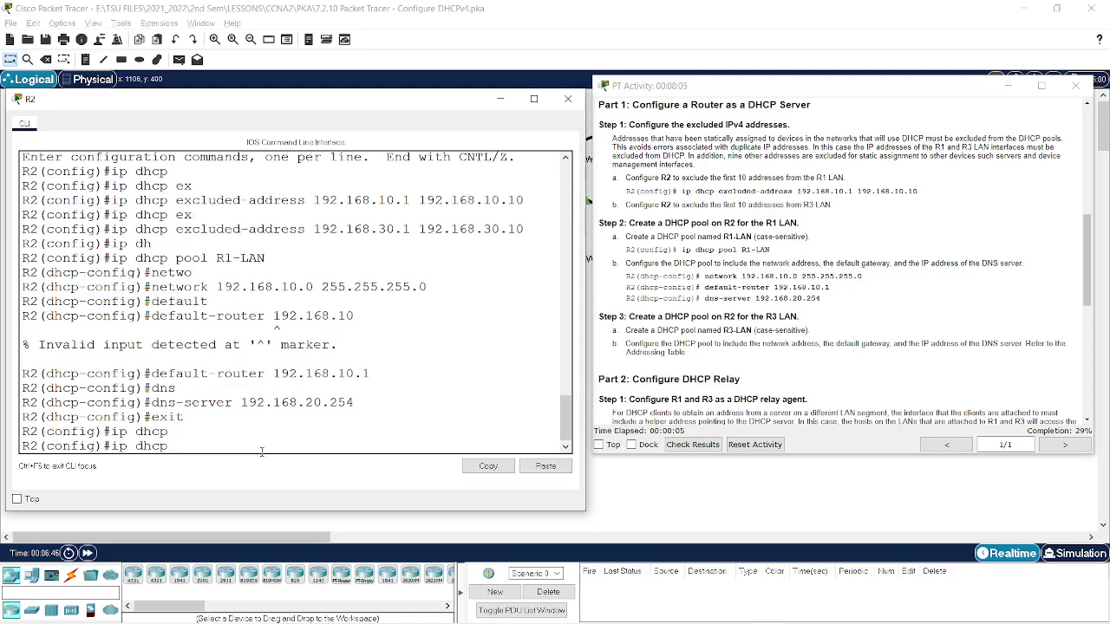
{"action": "type", "text": "poo"}
{"action": "key", "text": "Tab"}
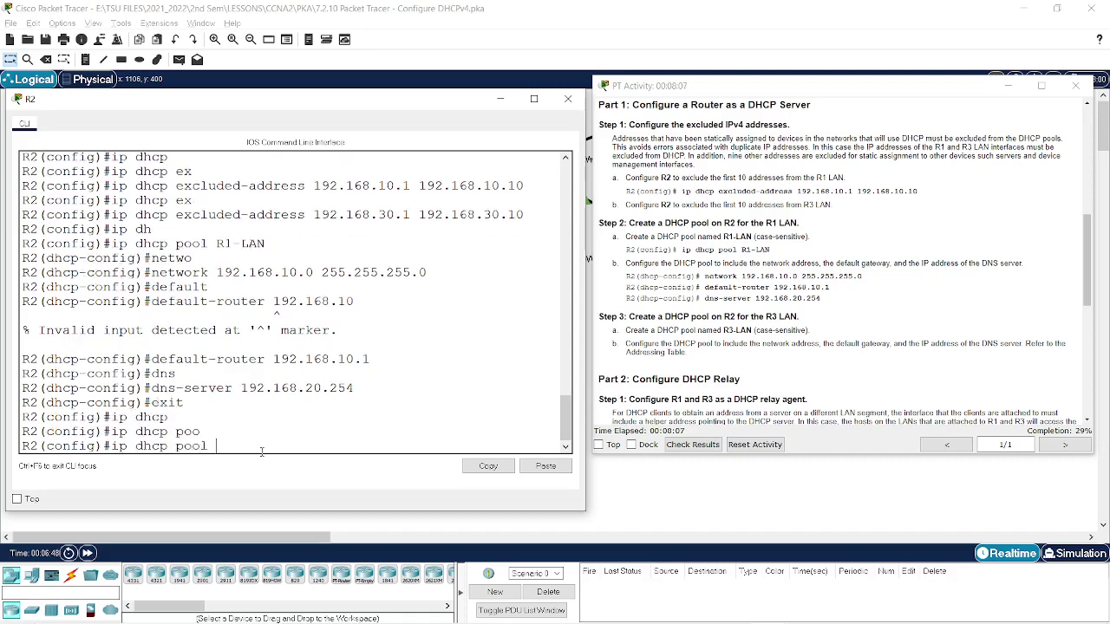
{"action": "type", "text": "R3-LAN"}
{"action": "left_click", "coordinate": [731, 332]}
{"action": "left_click_drag", "start_coordinate": [833, 332], "coordinate": [791, 344]}
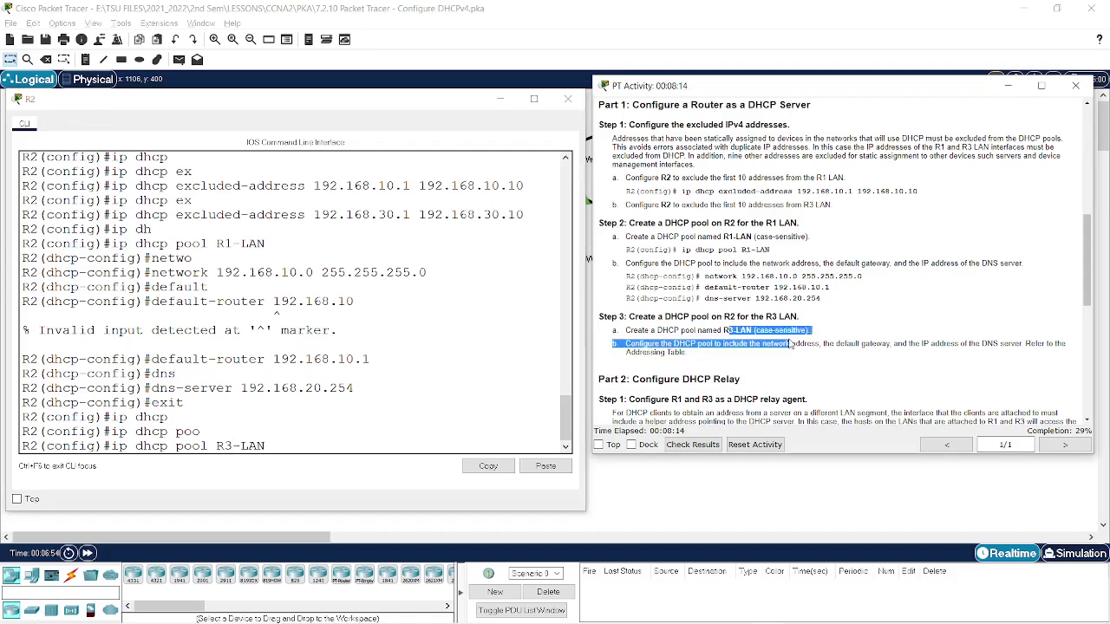
{"action": "left_click", "coordinate": [299, 442]}
{"action": "key", "text": "Return"}
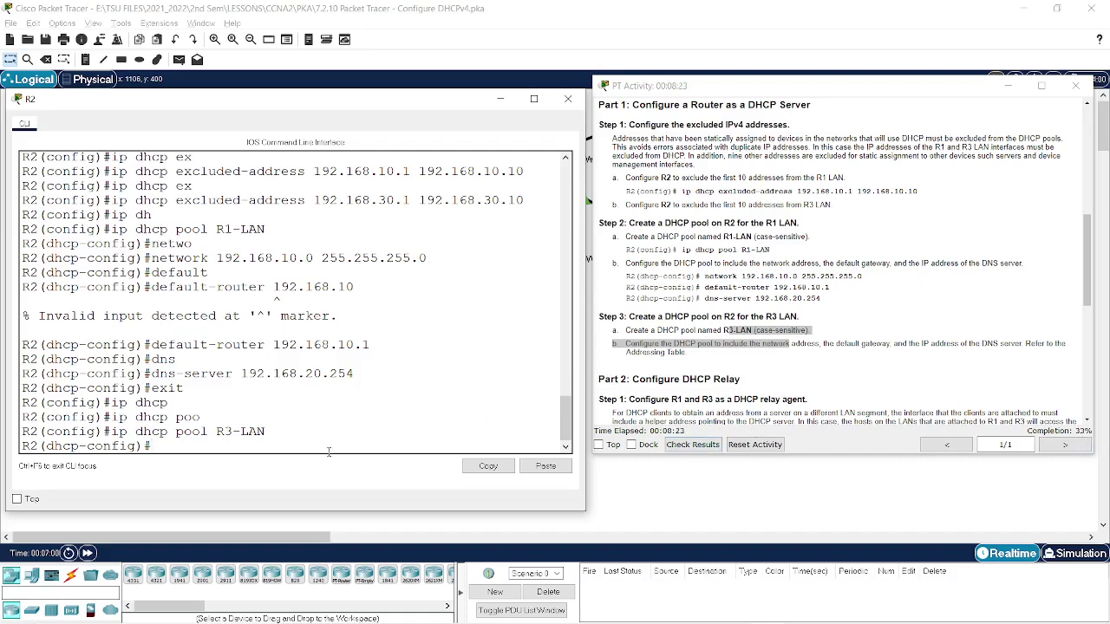
Set the R3-LAN pool network to 192.168.30.0 255.255.255.0
{"action": "type", "text": "net"}
{"action": "key", "text": "Tab"}
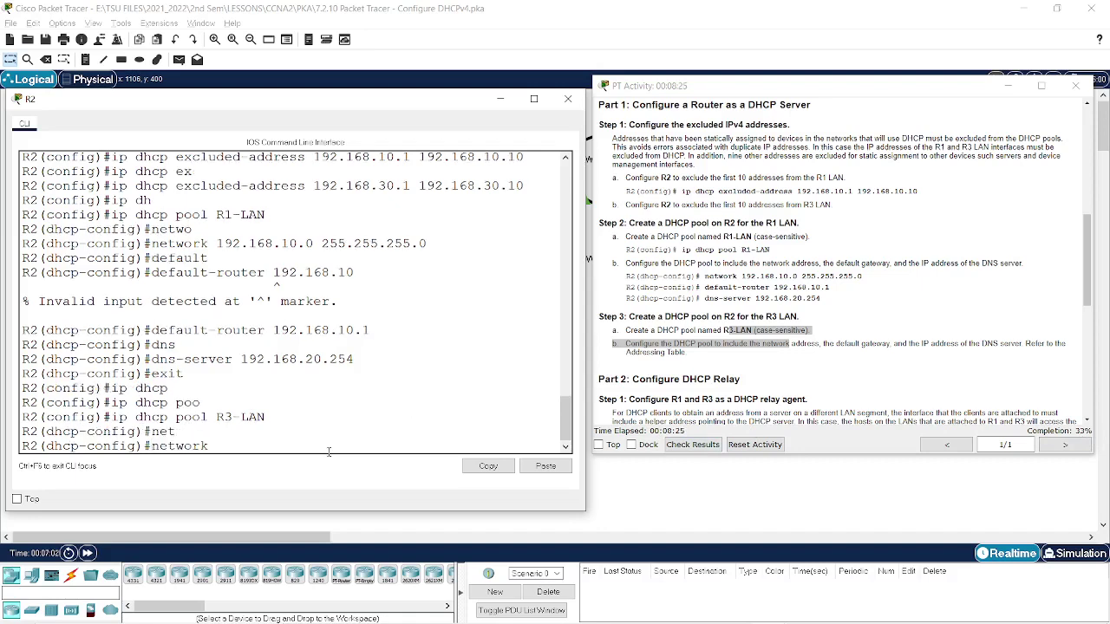
{"action": "type", "text": "192.168.30.0 255.255.255.0"}
{"action": "key", "text": "Return"}
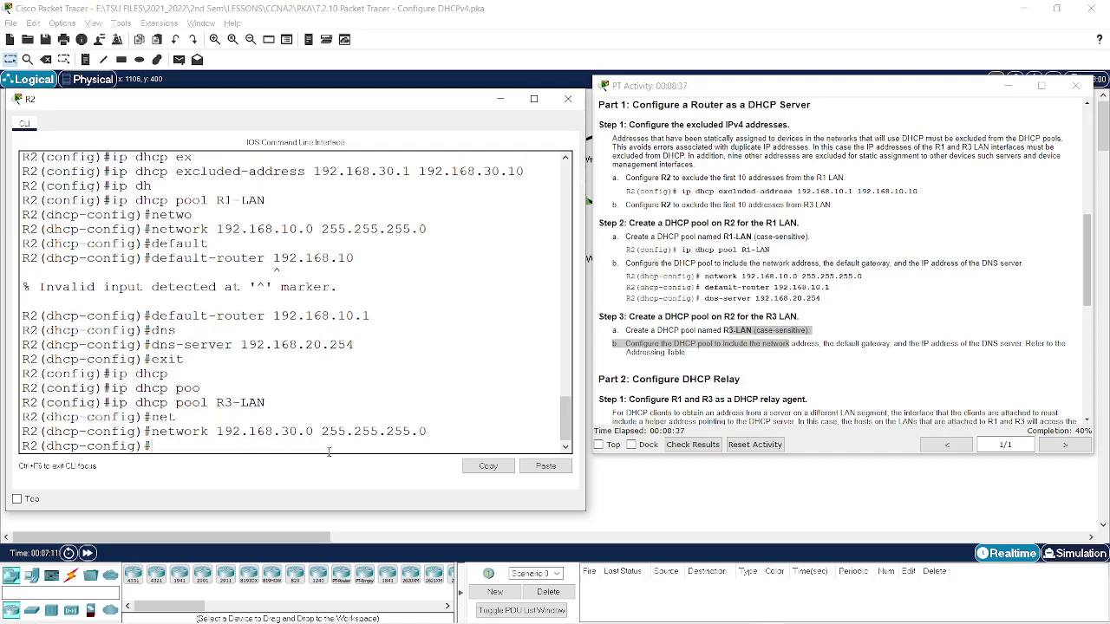
Set the R3-LAN default router to 192.168.30.1, matching R3's G0/0 address
{"action": "type", "text": "def"}
{"action": "key", "text": "Tab"}
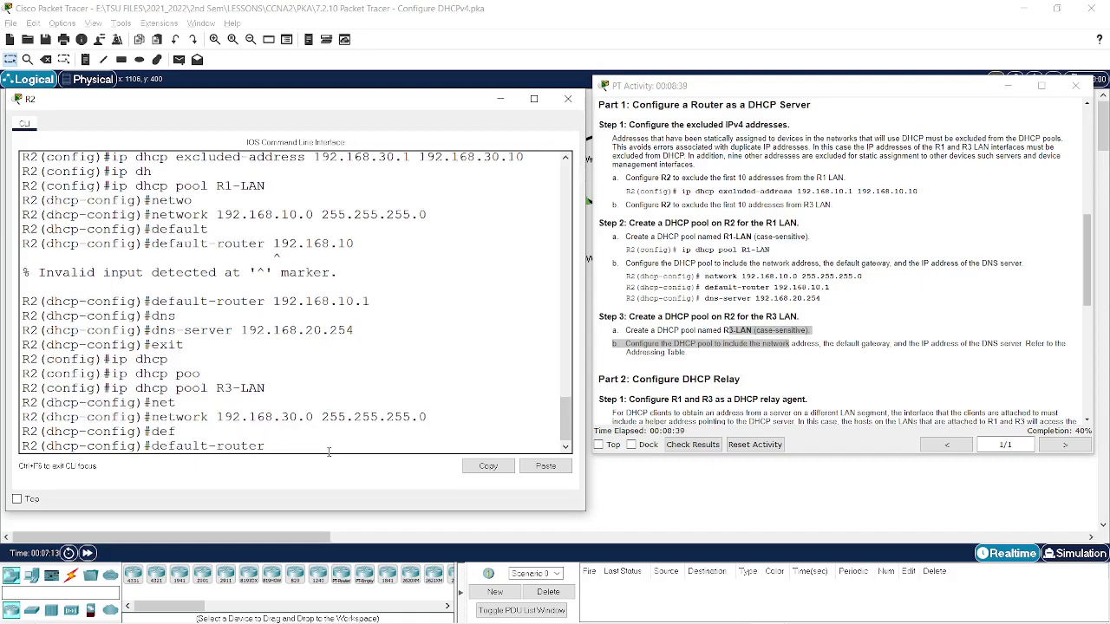
{"action": "type", "text": "192.168.30.1"}
{"action": "scroll", "coordinate": [796, 314], "scroll_direction": "up", "scroll_amount": 5}
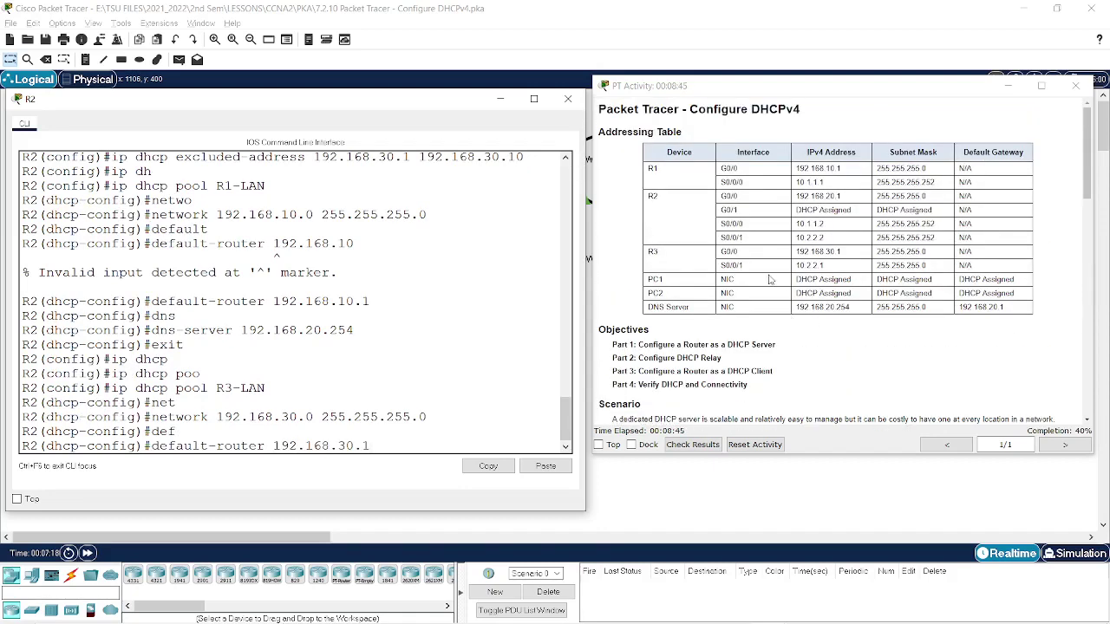
{"action": "left_click_drag", "start_coordinate": [652, 251], "coordinate": [853, 253]}
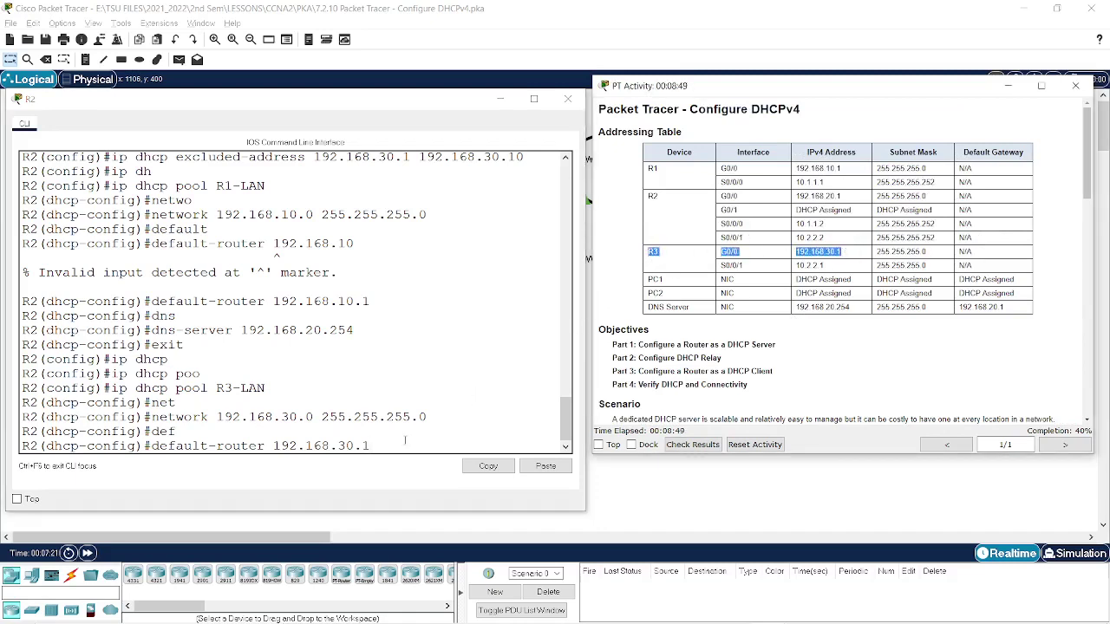
{"action": "left_click", "coordinate": [404, 440]}
{"action": "key", "text": "Return"}
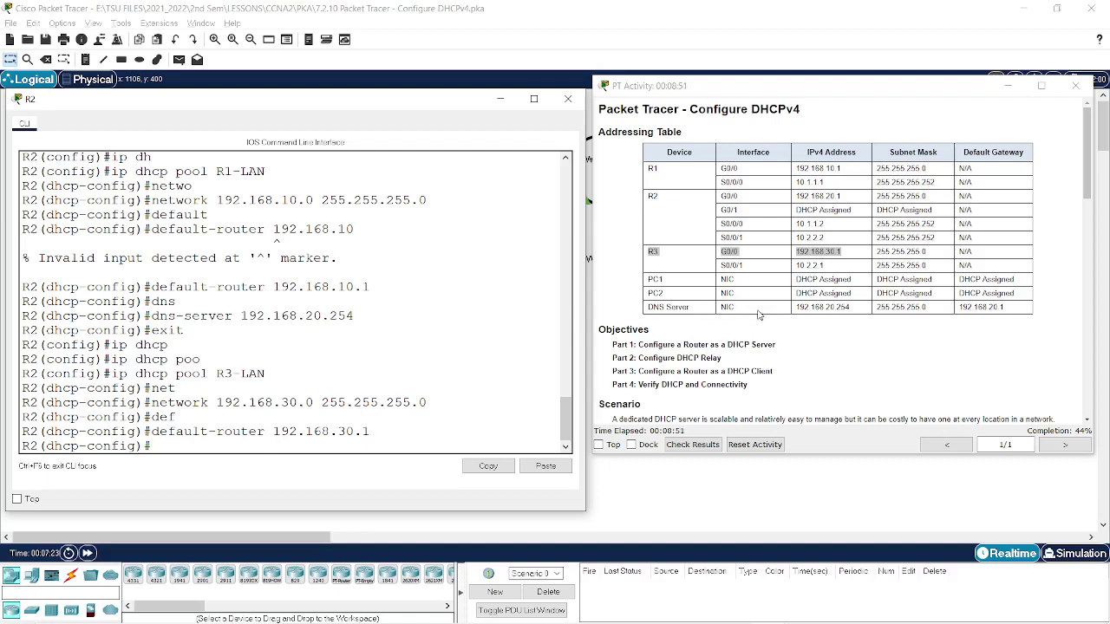
Set the R3-LAN pool DNS server to 192.168.20.254
{"action": "left_click_drag", "start_coordinate": [667, 309], "coordinate": [1003, 309]}
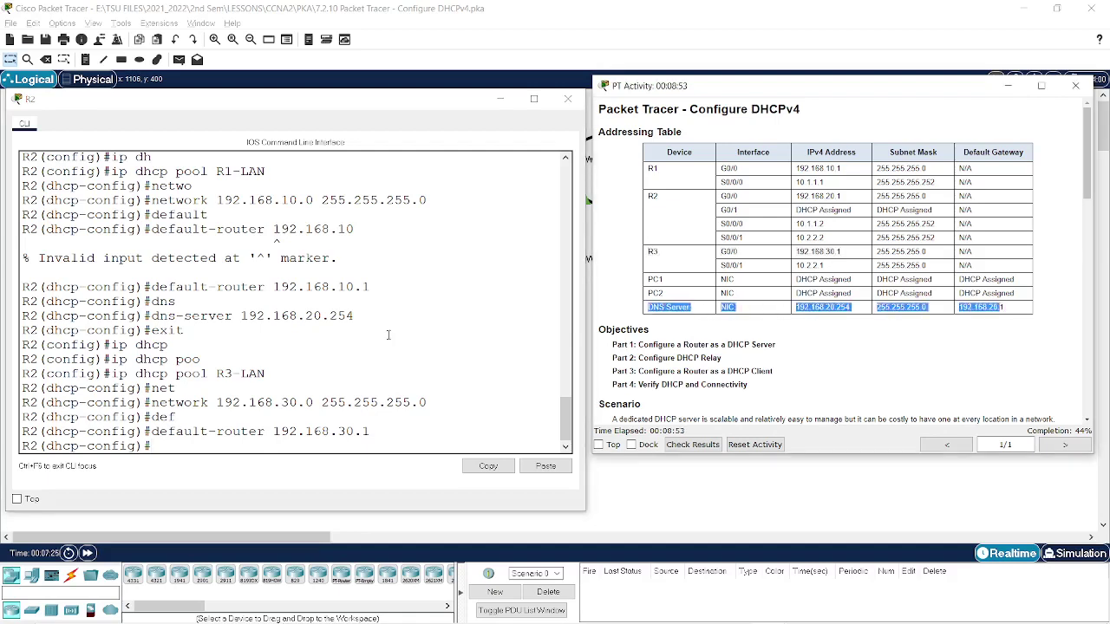
{"action": "scroll", "coordinate": [356, 352], "scroll_direction": "down", "scroll_amount": 1}
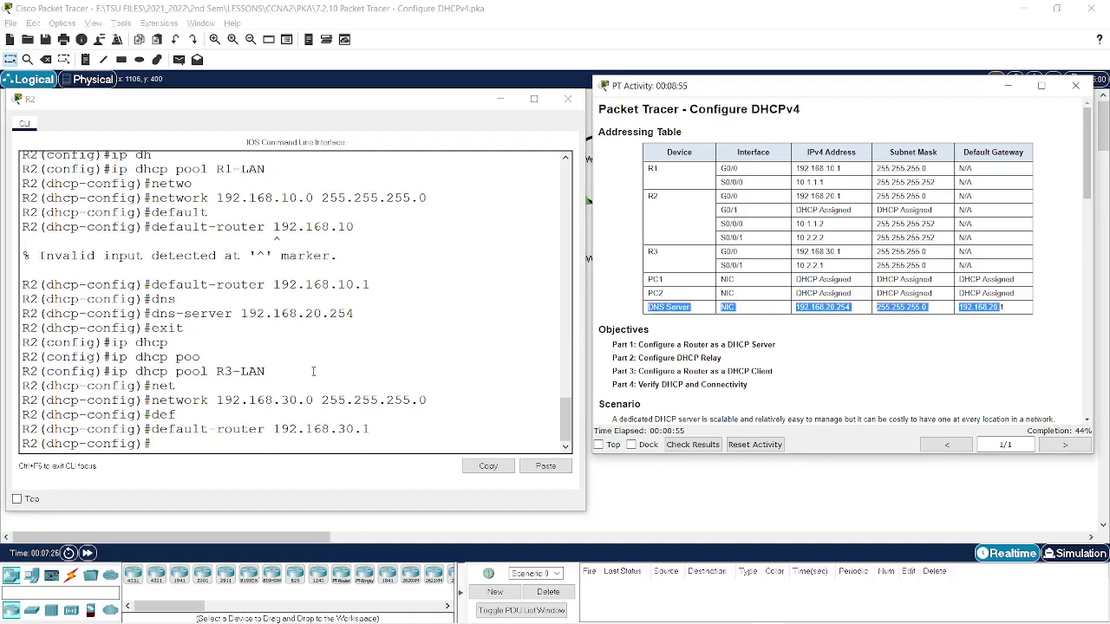
{"action": "left_click", "coordinate": [313, 371]}
{"action": "type", "text": "d"}
{"action": "key", "text": "Tab"}
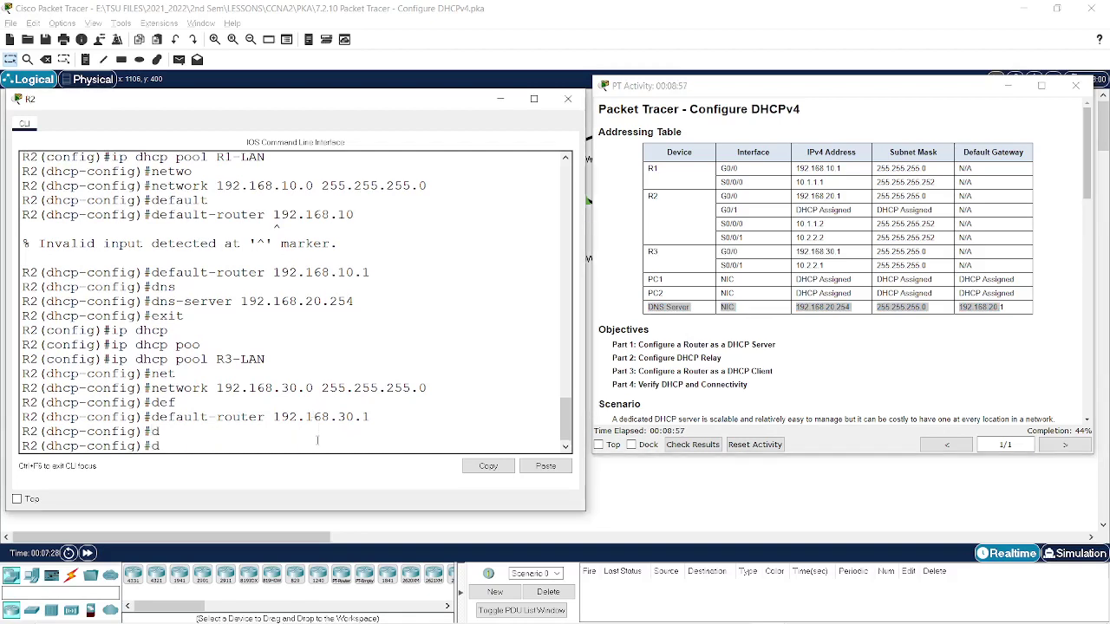
{"action": "key", "text": "BackSpace"}
{"action": "type", "text": "dns"}
{"action": "key", "text": "Tab"}
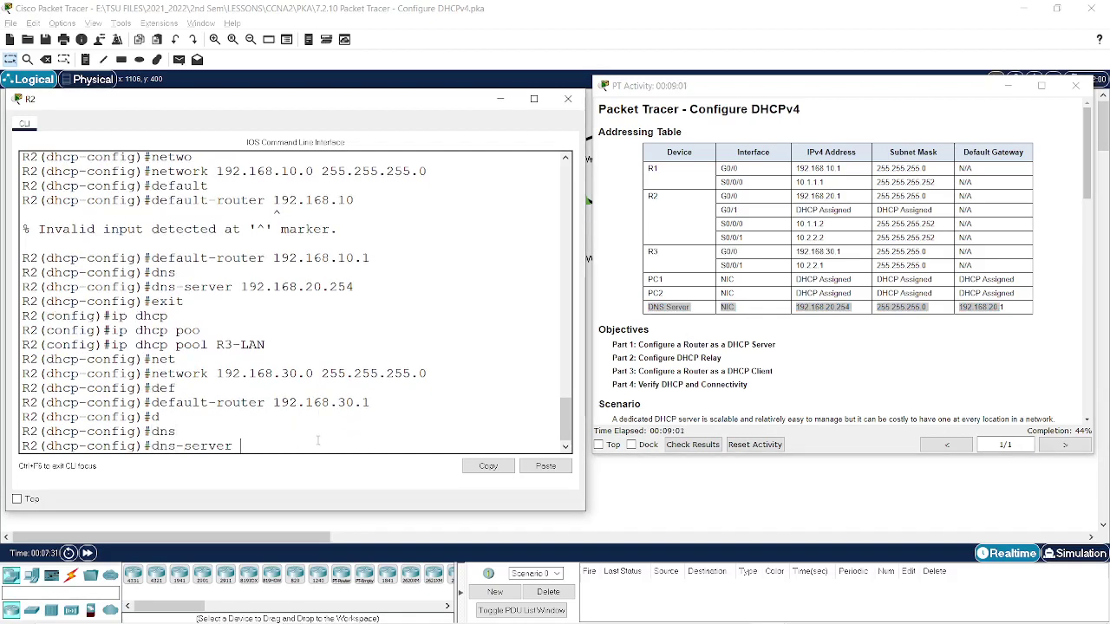
{"action": "type", "text": "192.168.20.254"}
{"action": "key", "text": "Return"}
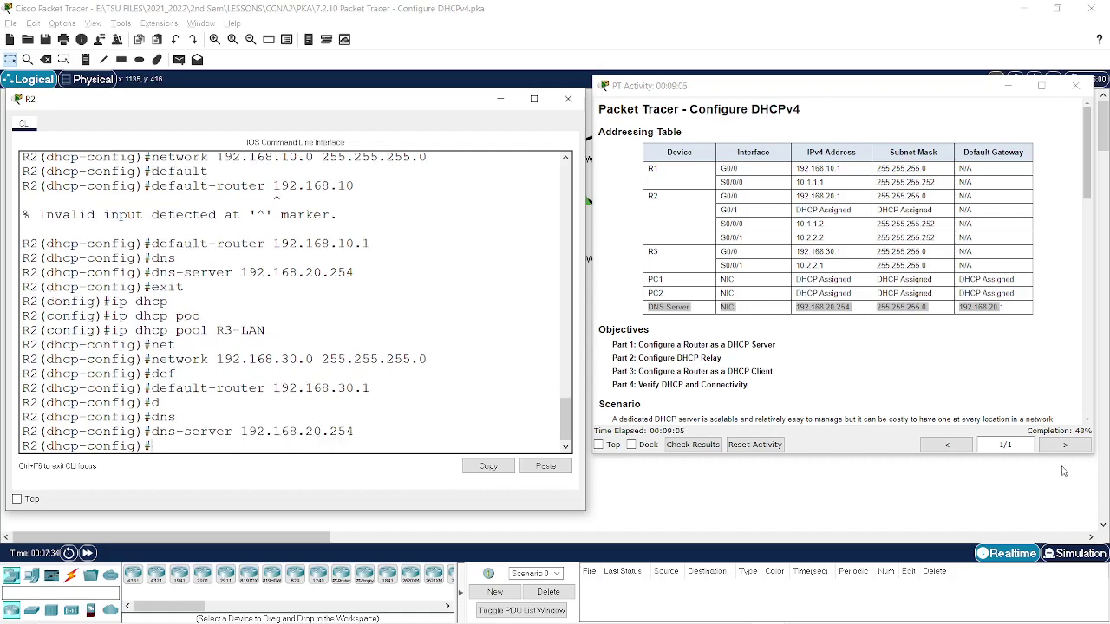
{"action": "scroll", "coordinate": [1036, 330], "scroll_direction": "down", "scroll_amount": 3}
{"action": "scroll", "coordinate": [1030, 341], "scroll_direction": "down", "scroll_amount": 7}
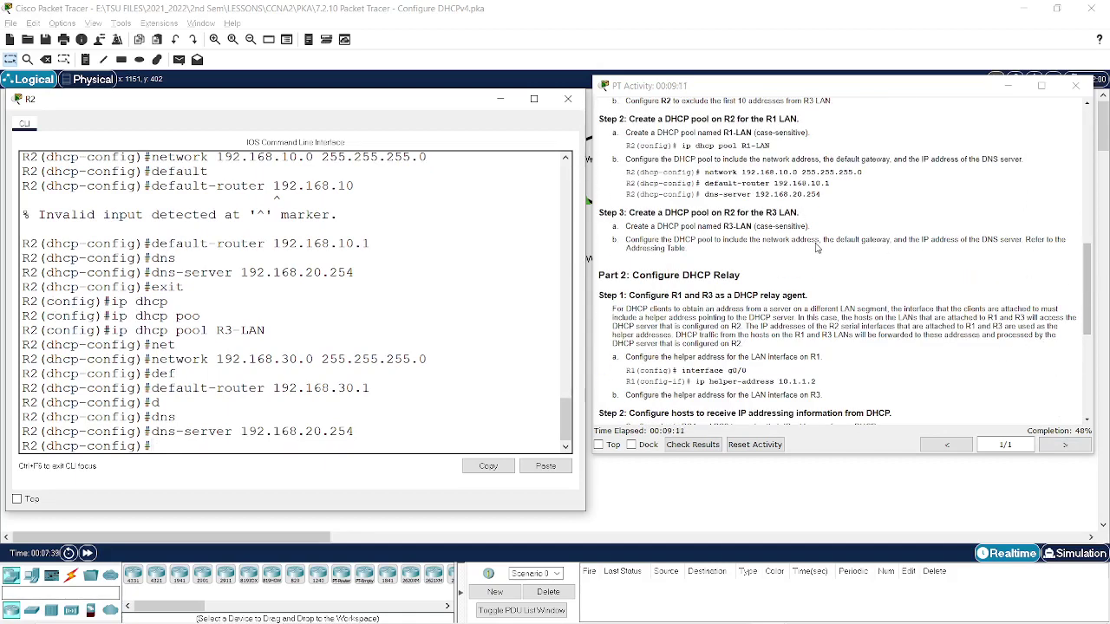
Close R2's window and open PC1's IP Configuration, focusing the empty IPv4 address field
{"action": "left_click", "coordinate": [568, 98]}
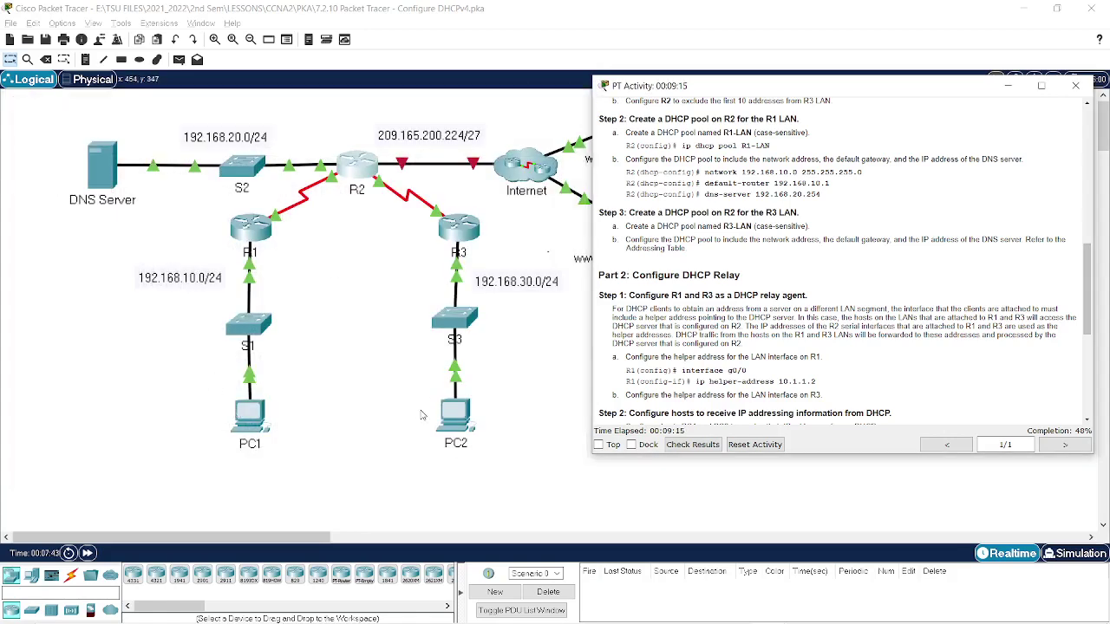
{"action": "left_click", "coordinate": [262, 423]}
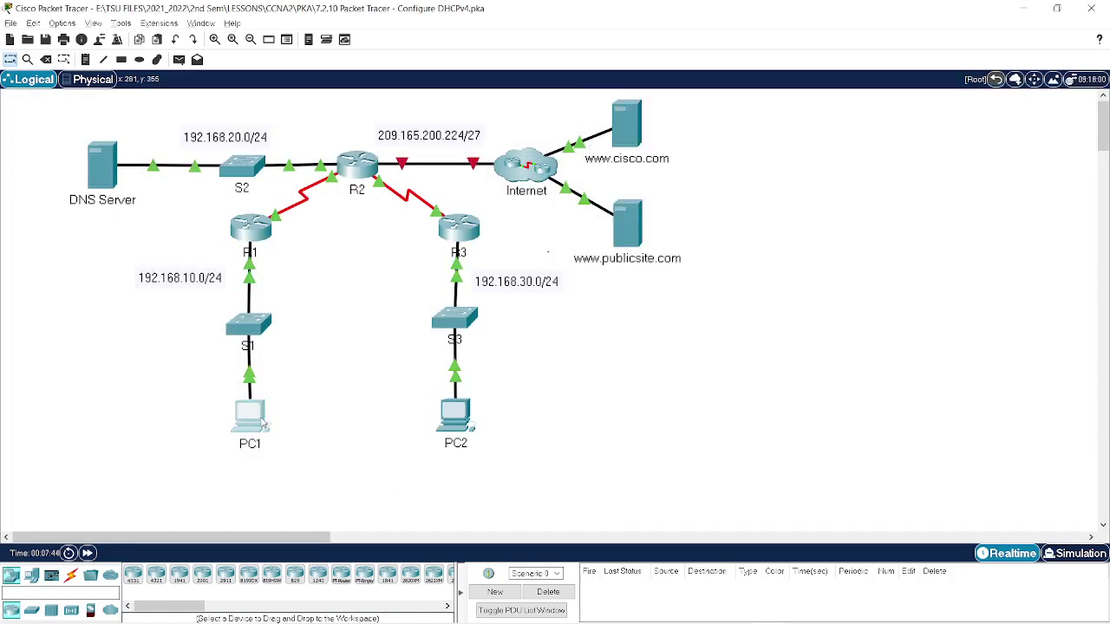
{"action": "left_click", "coordinate": [263, 423]}
{"action": "left_click", "coordinate": [411, 187]}
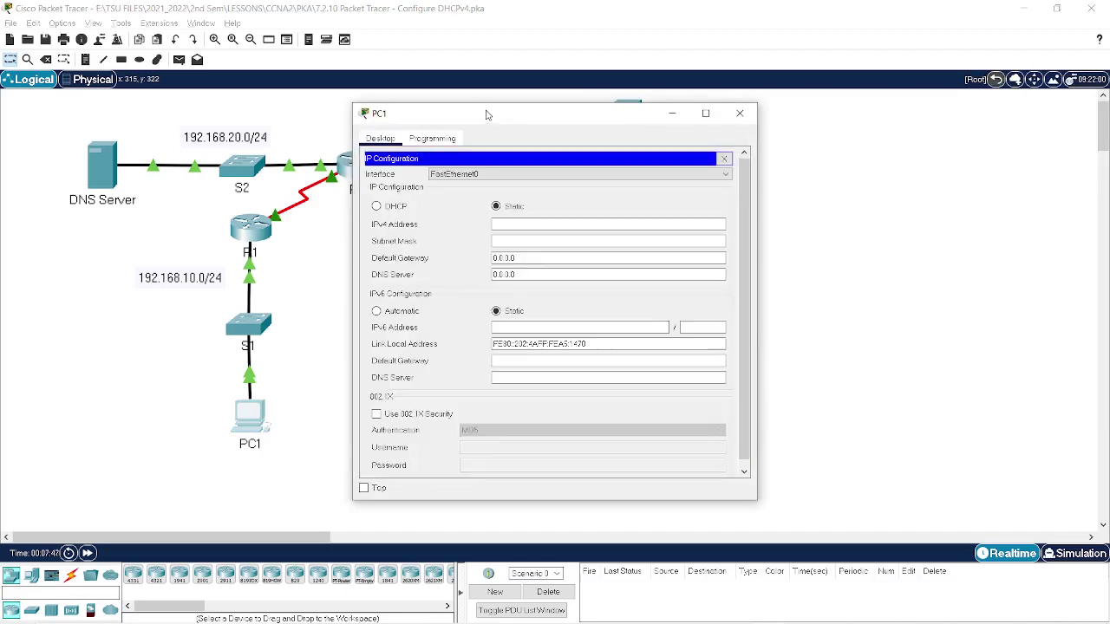
{"action": "left_click_drag", "start_coordinate": [486, 114], "coordinate": [451, 110]}
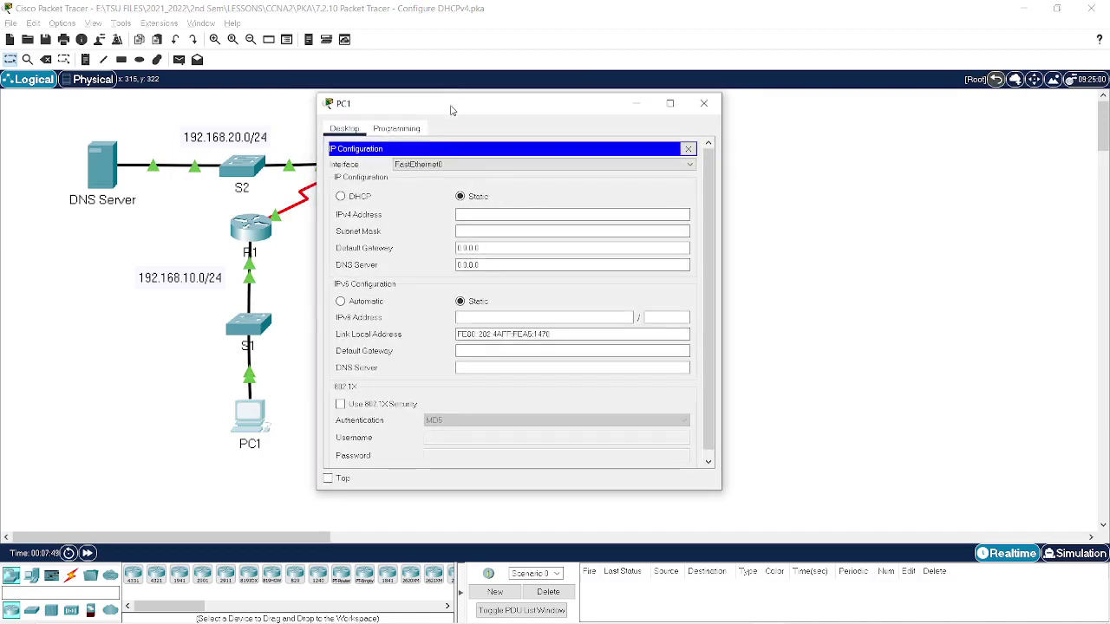
{"action": "left_click", "coordinate": [472, 218]}
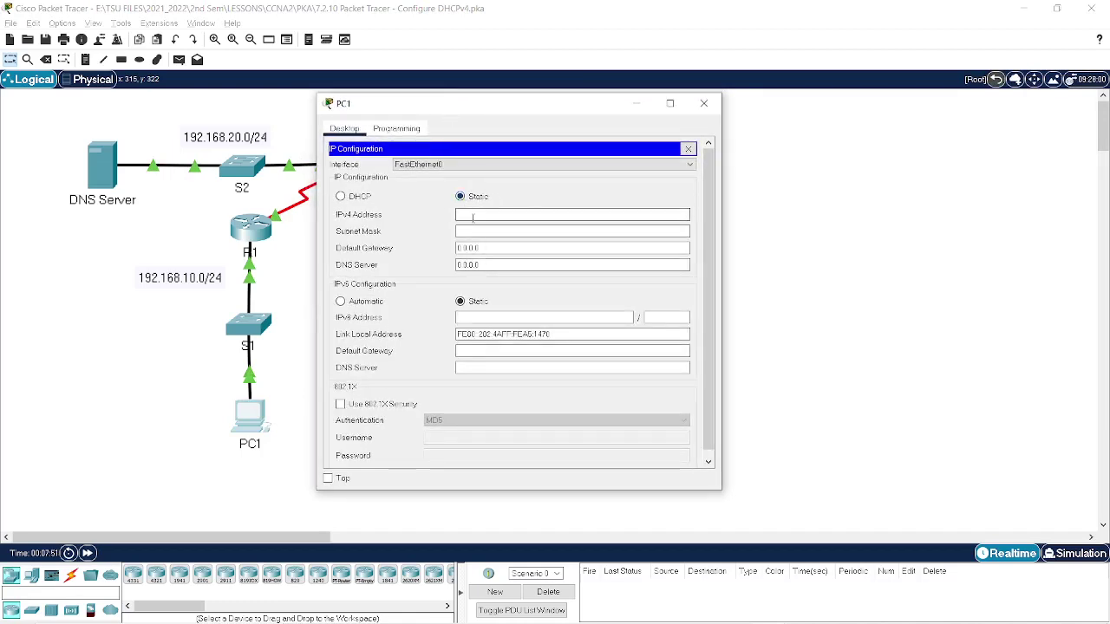
{"action": "left_click", "coordinate": [481, 232]}
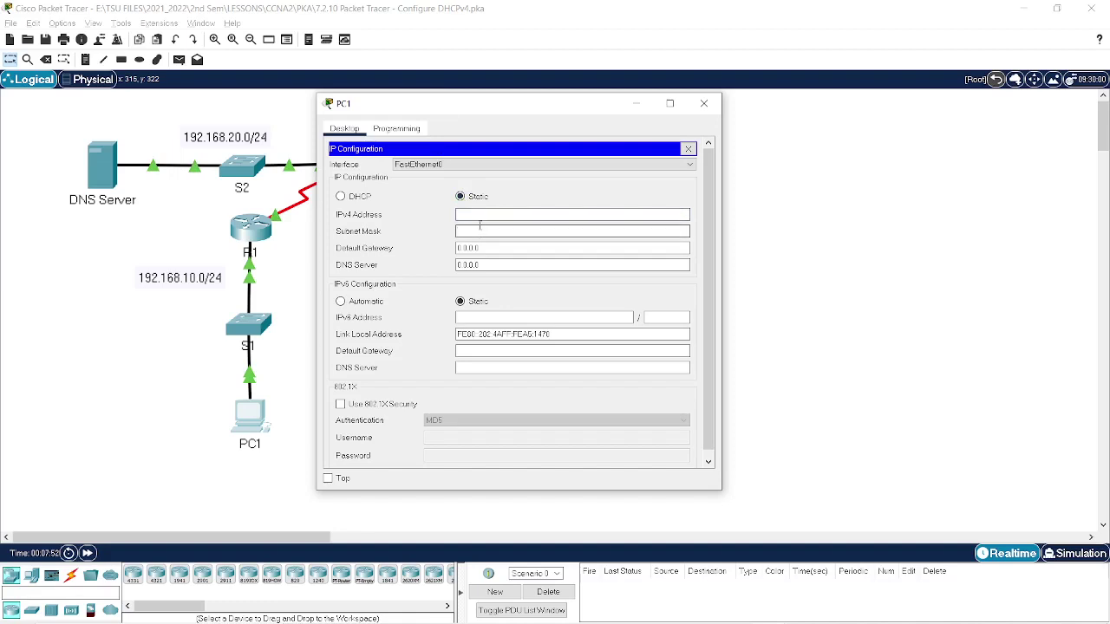
{"action": "left_click", "coordinate": [479, 215]}
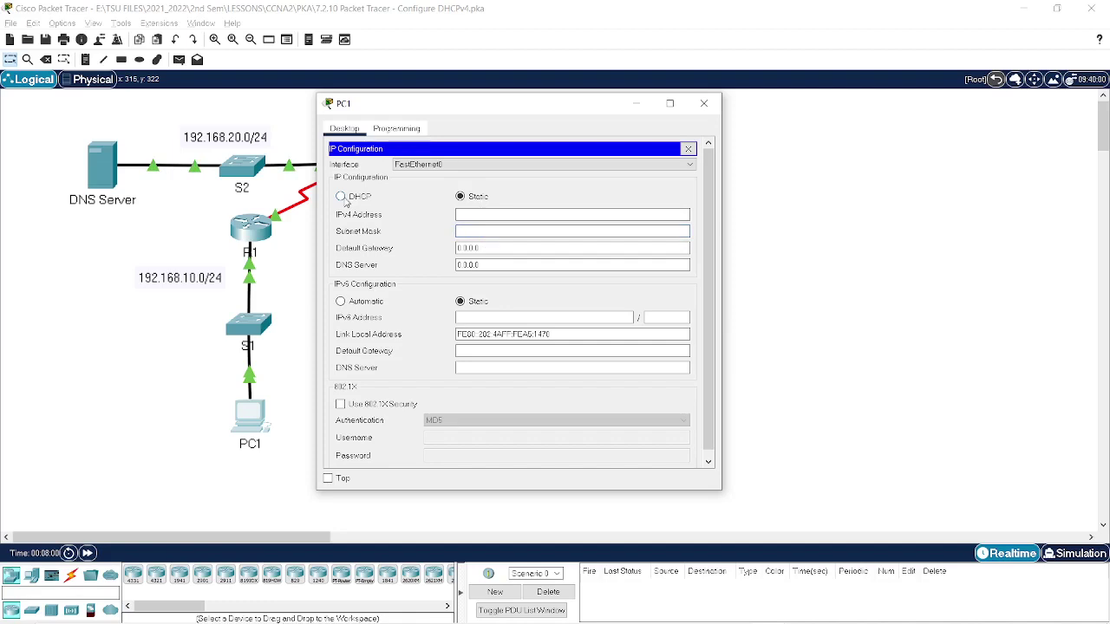
Set PC1 to DHCP addressing, which fails and leaves APIPA address 169.254.20.112
{"action": "left_click", "coordinate": [343, 197]}
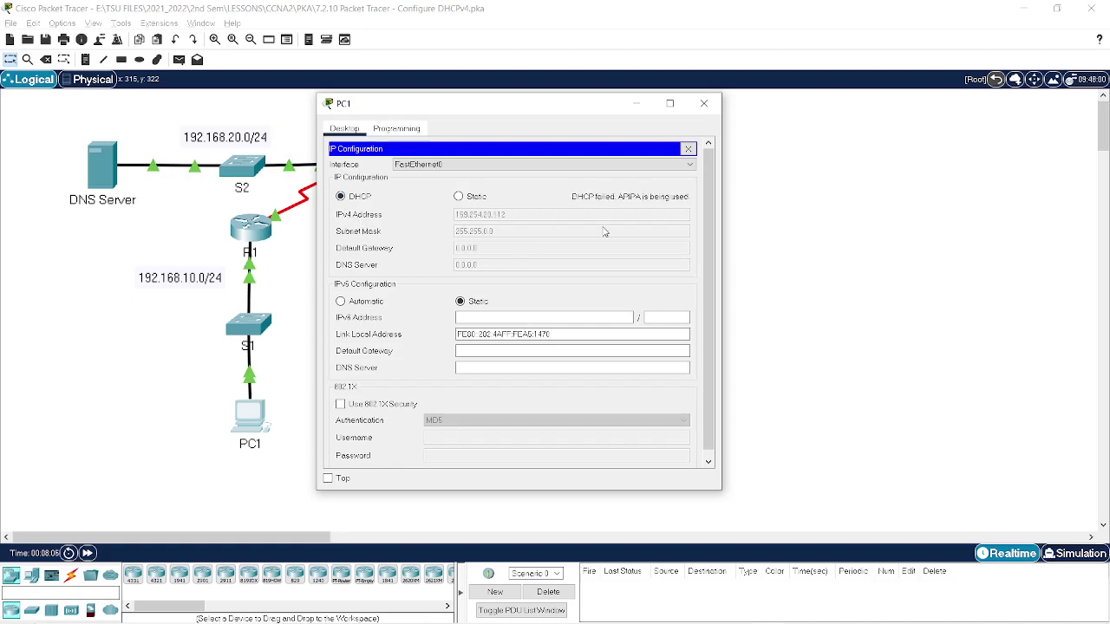
{"action": "key", "text": "alt+Tab"}
{"action": "key", "text": "Tab"}
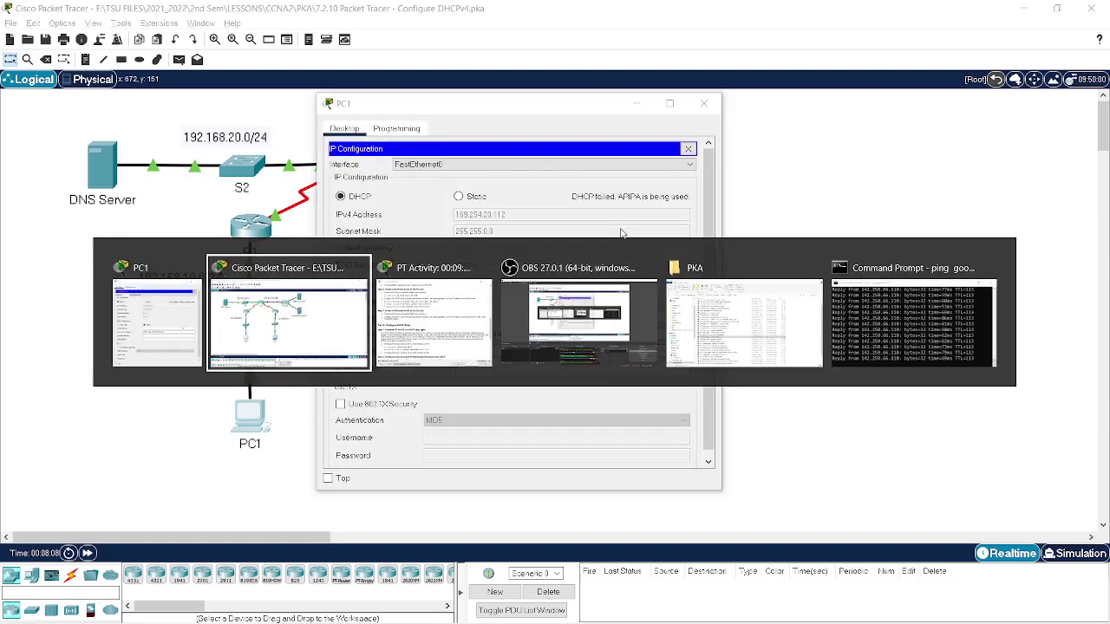
{"action": "left_click_drag", "start_coordinate": [505, 105], "coordinate": [258, 119]}
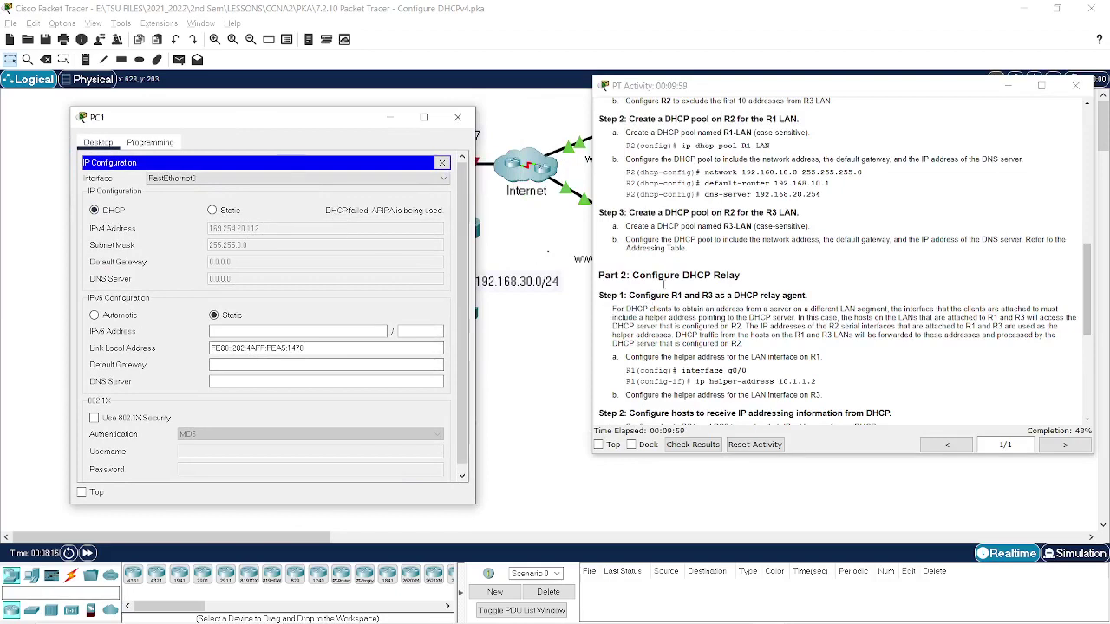
Arrange the PC1 and activity windows and scroll the instructions to the Addressing Table
{"action": "left_click", "coordinate": [769, 302]}
{"action": "left_click_drag", "start_coordinate": [312, 116], "coordinate": [426, 166]}
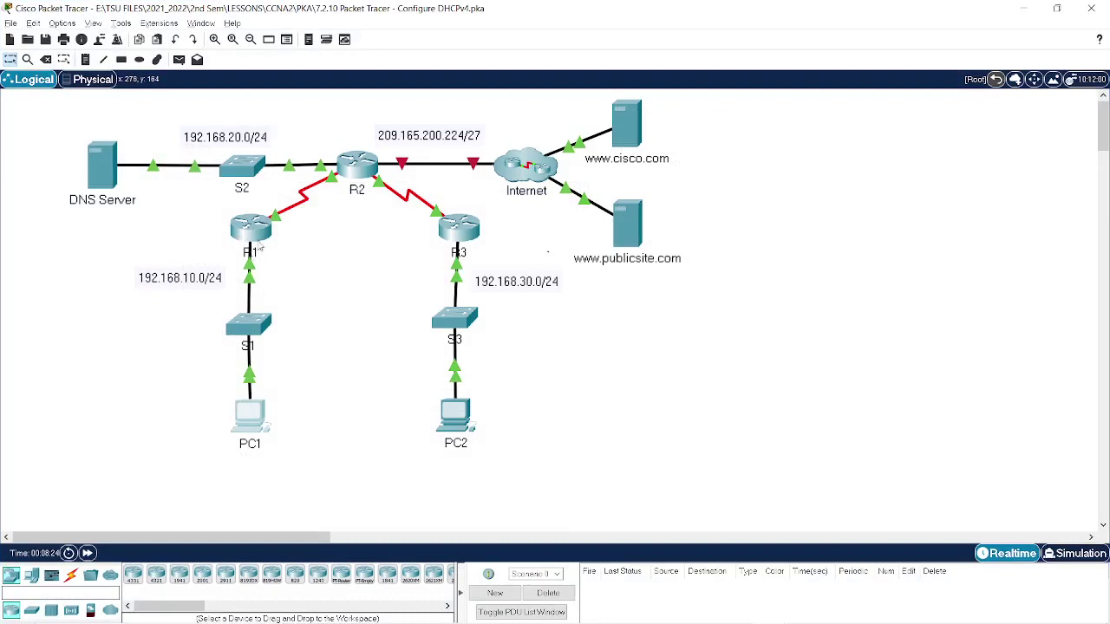
{"action": "key", "text": "alt+Tab"}
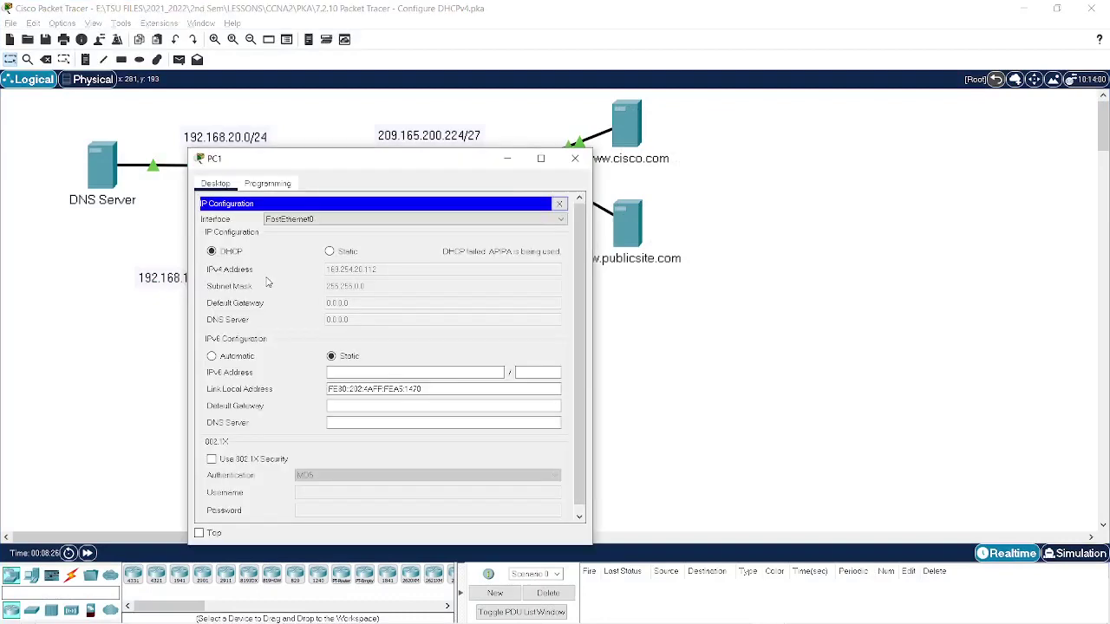
{"action": "key", "text": "alt+Tab"}
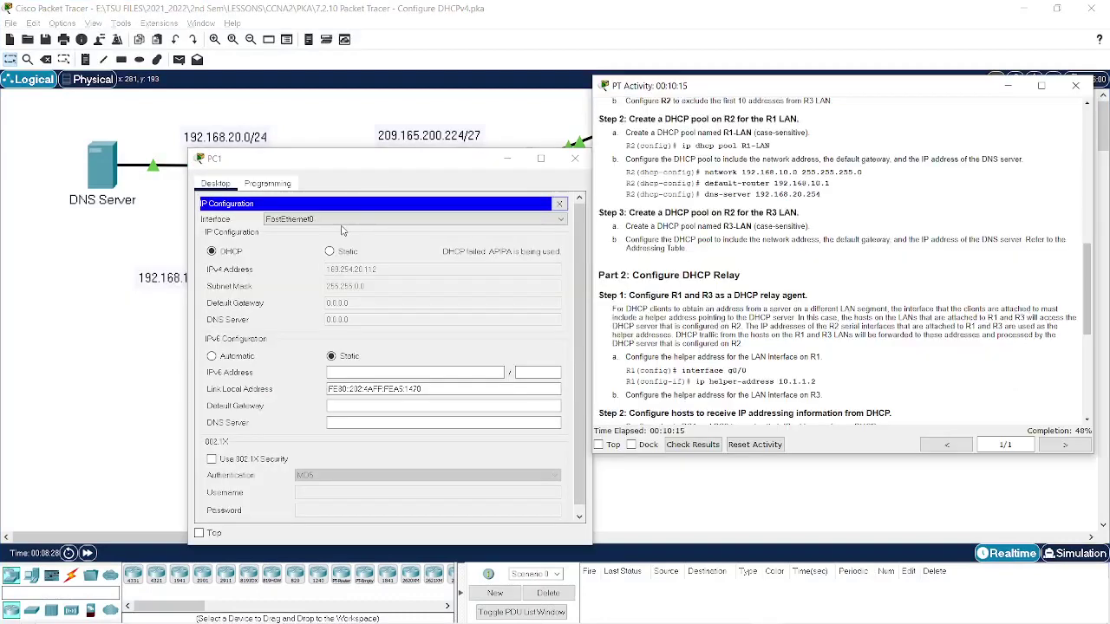
{"action": "left_click_drag", "start_coordinate": [378, 169], "coordinate": [328, 137]}
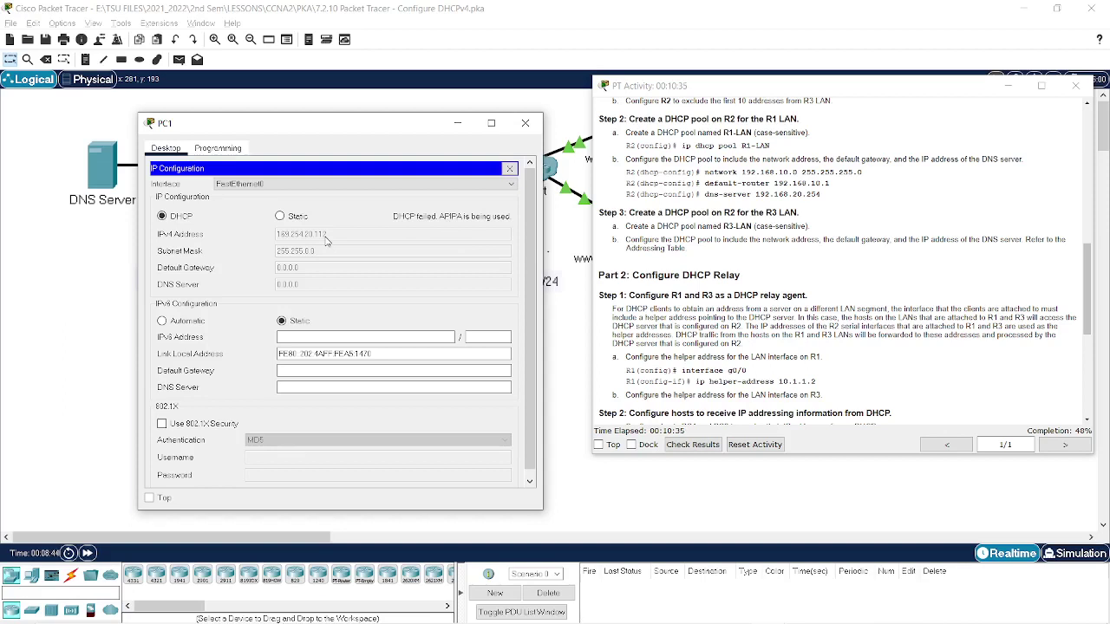
{"action": "mouse_move", "coordinate": [989, 618]}
{"action": "scroll", "coordinate": [882, 262], "scroll_direction": "up", "scroll_amount": 6}
{"action": "scroll", "coordinate": [882, 262], "scroll_direction": "up", "scroll_amount": 5}
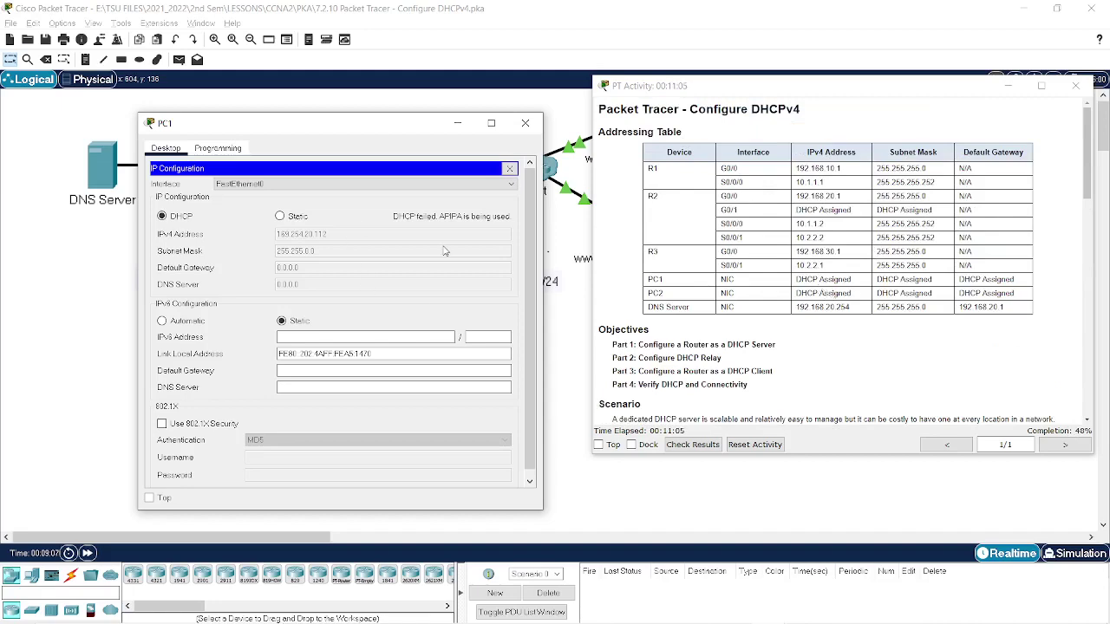
{"action": "scroll", "coordinate": [878, 242], "scroll_direction": "down", "scroll_amount": 13}
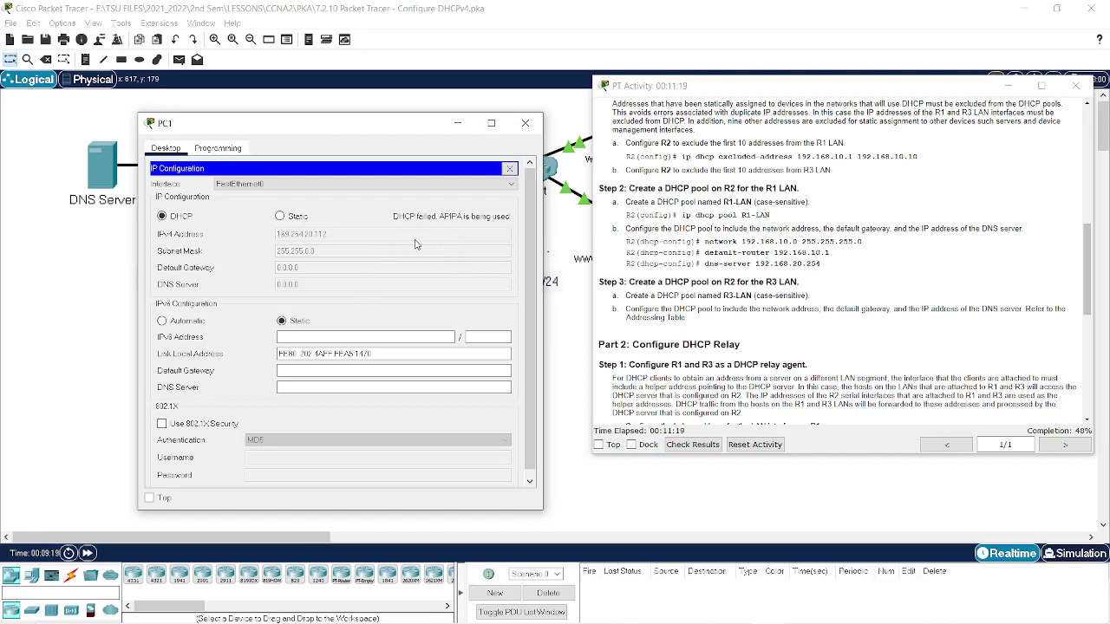
Close PC1's window and scroll through the Part 2 activity instructions
{"action": "left_click", "coordinate": [524, 123]}
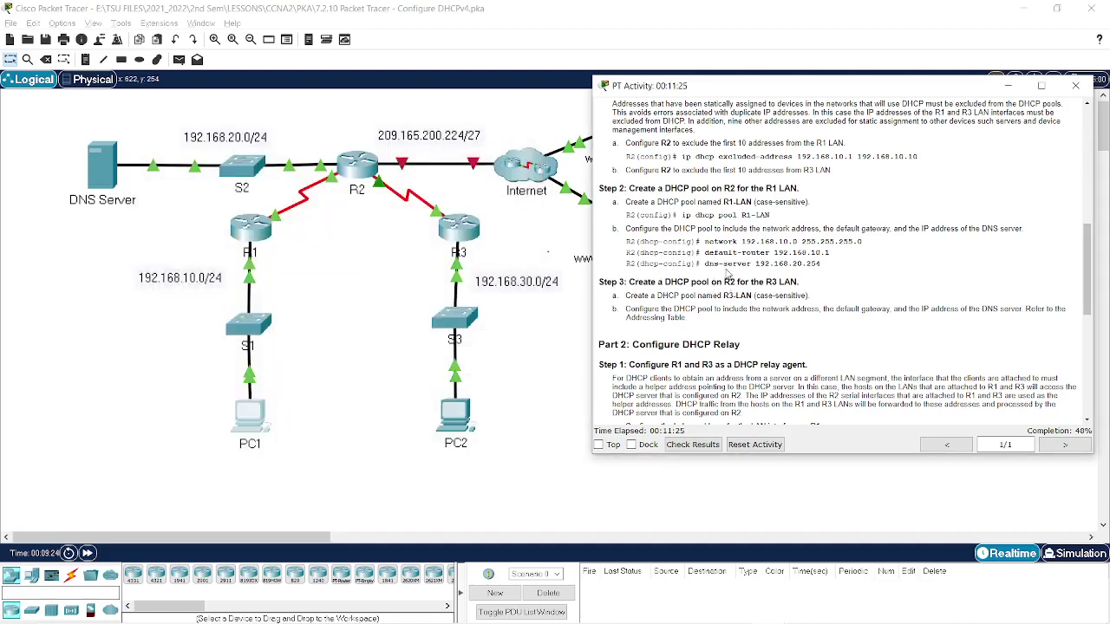
{"action": "scroll", "coordinate": [727, 274], "scroll_direction": "down", "scroll_amount": 1}
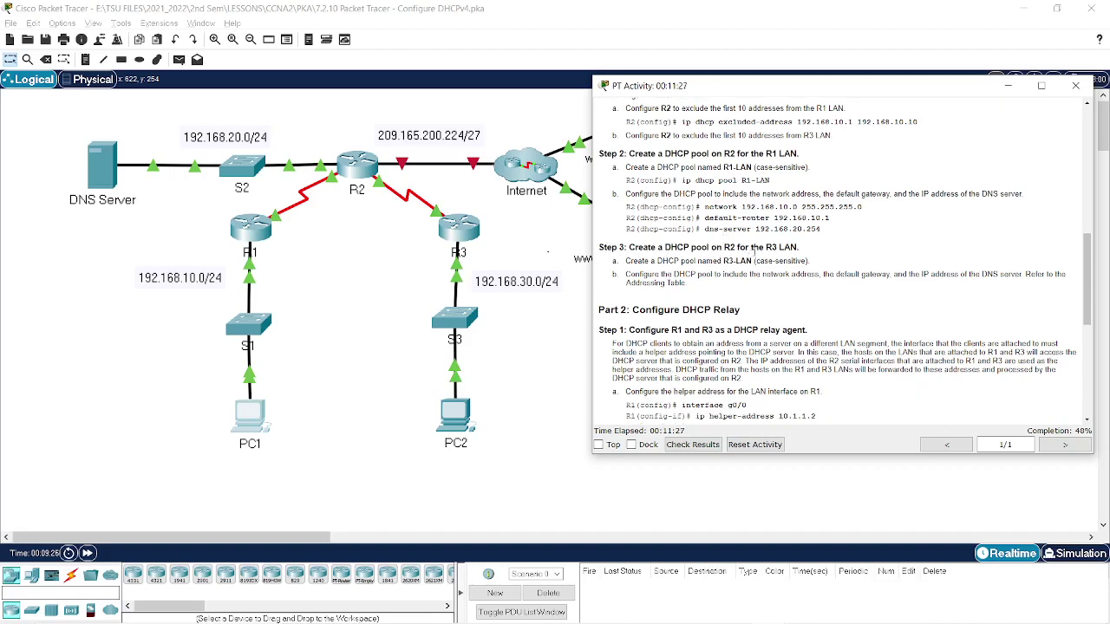
{"action": "scroll", "coordinate": [753, 252], "scroll_direction": "down", "scroll_amount": 1}
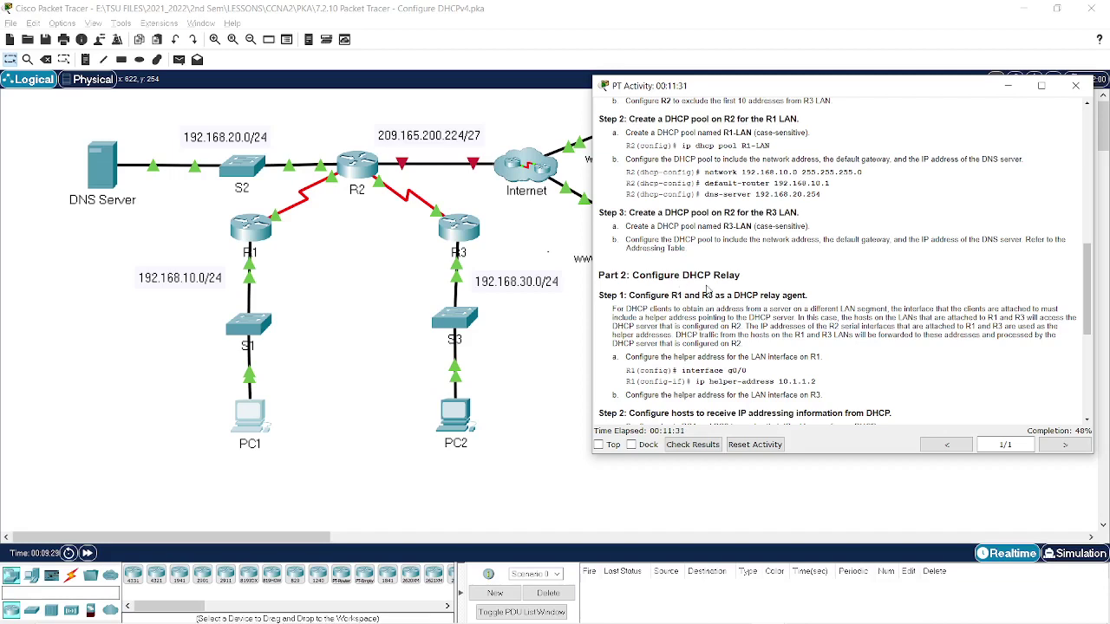
{"action": "scroll", "coordinate": [776, 295], "scroll_direction": "down", "scroll_amount": 2}
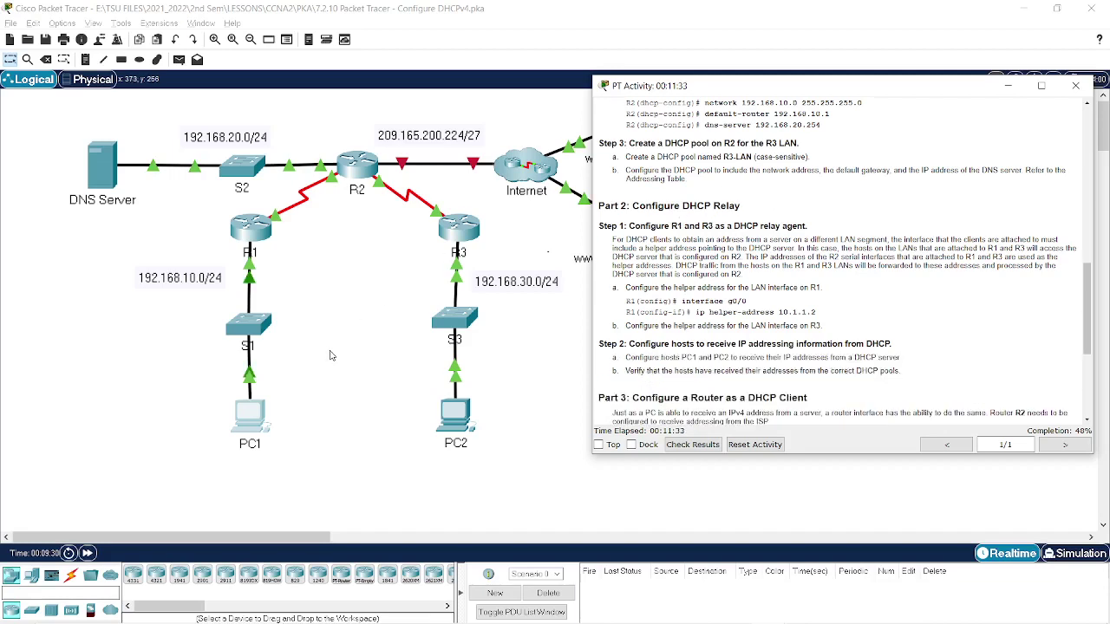
{"action": "scroll", "coordinate": [805, 321], "scroll_direction": "up", "scroll_amount": 1}
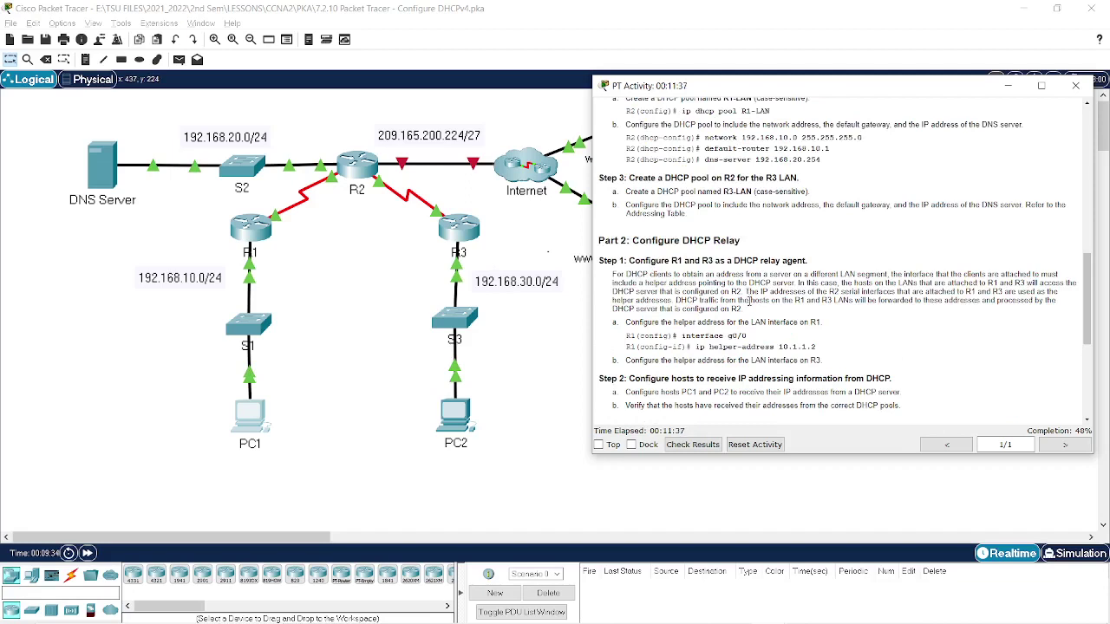
{"action": "scroll", "coordinate": [789, 300], "scroll_direction": "up", "scroll_amount": 2}
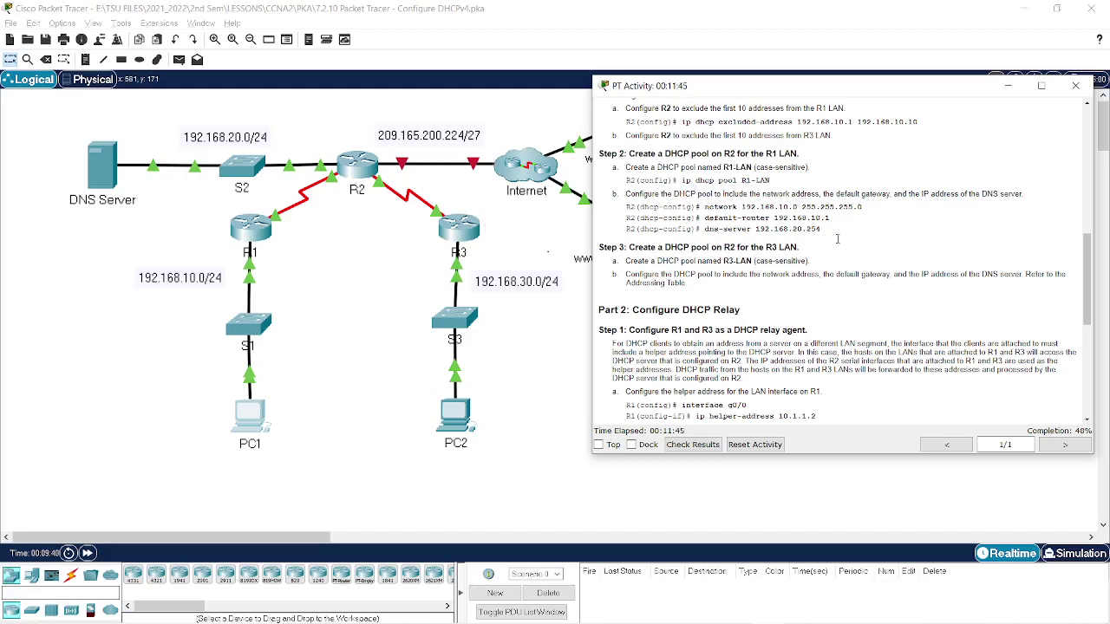
{"action": "scroll", "coordinate": [840, 242], "scroll_direction": "down", "scroll_amount": 3}
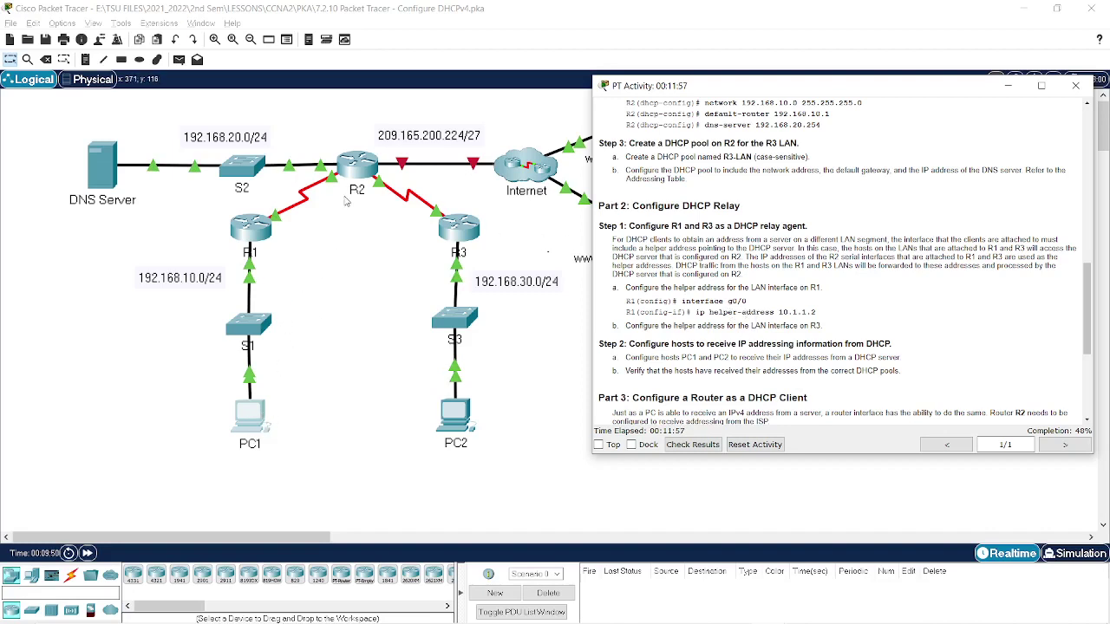
Review the R1 helper-address instruction lines and open R1's command line
{"action": "left_click", "coordinate": [323, 364]}
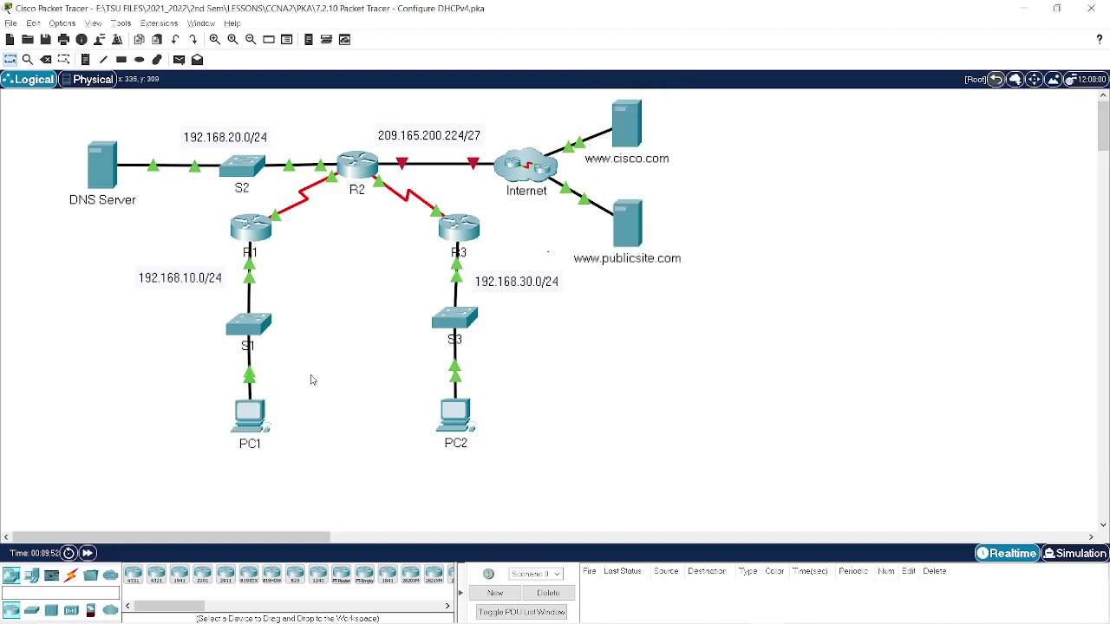
{"action": "key", "text": "alt+Tab"}
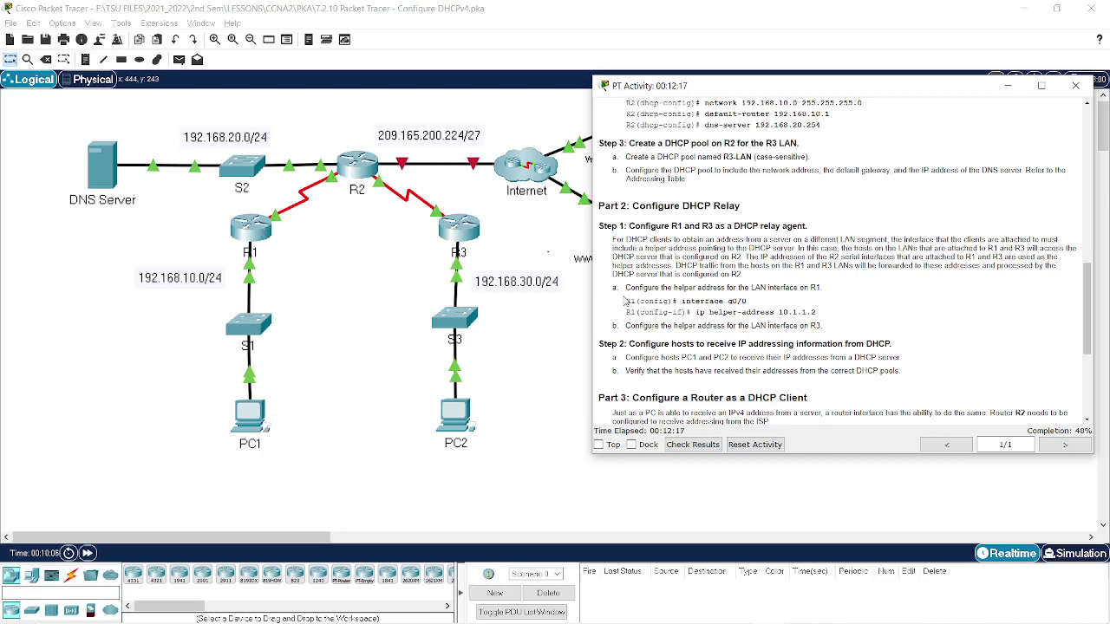
{"action": "left_click_drag", "start_coordinate": [623, 292], "coordinate": [869, 314]}
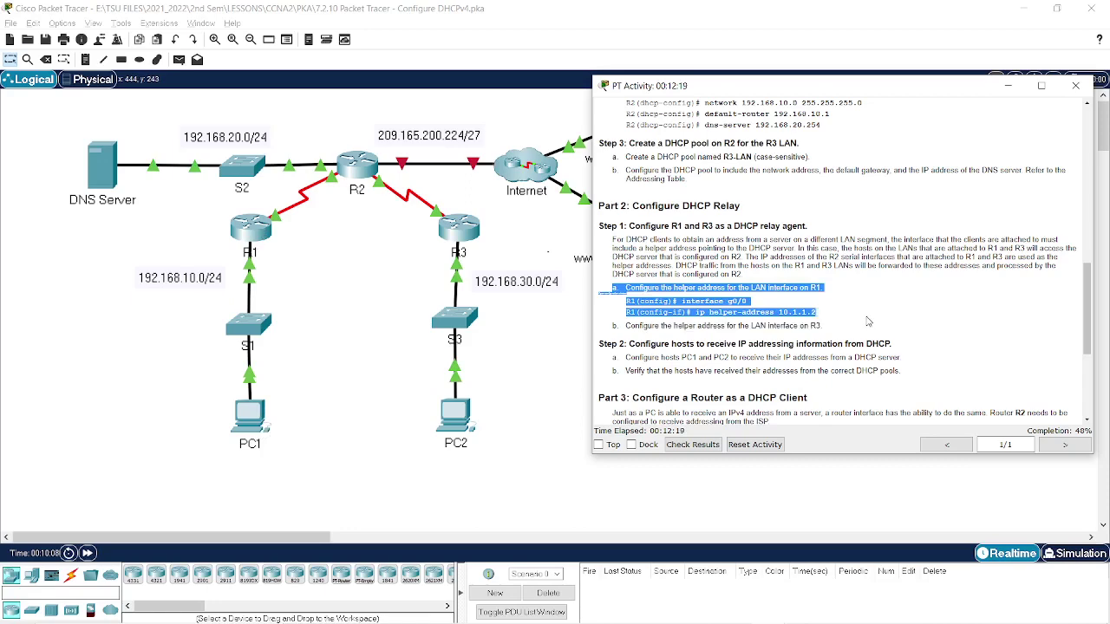
{"action": "left_click", "coordinate": [869, 314]}
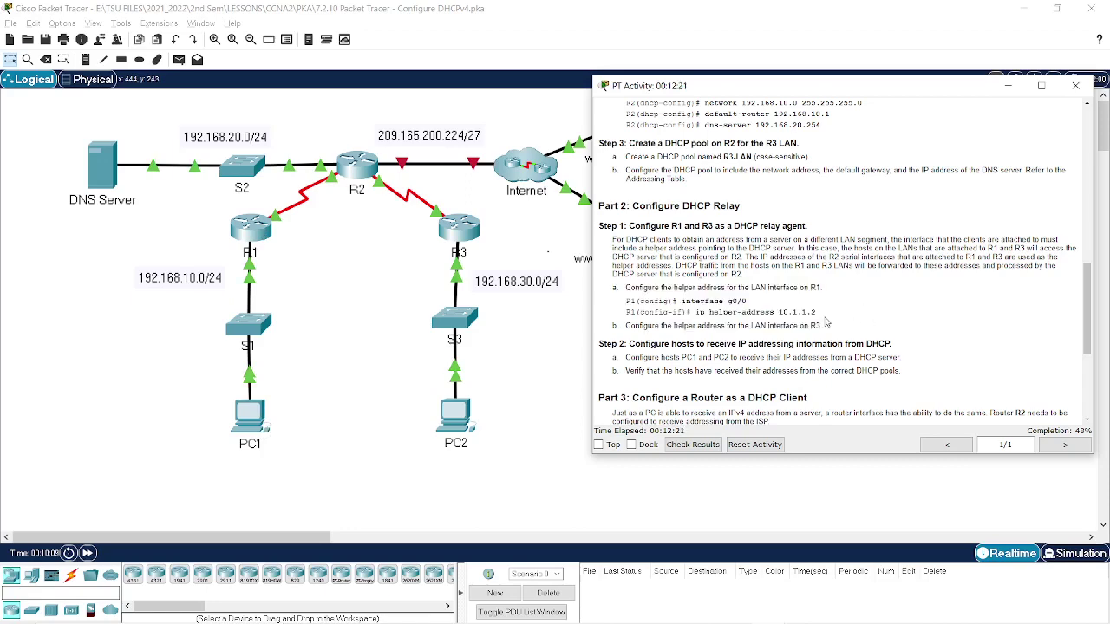
{"action": "left_click", "coordinate": [251, 228]}
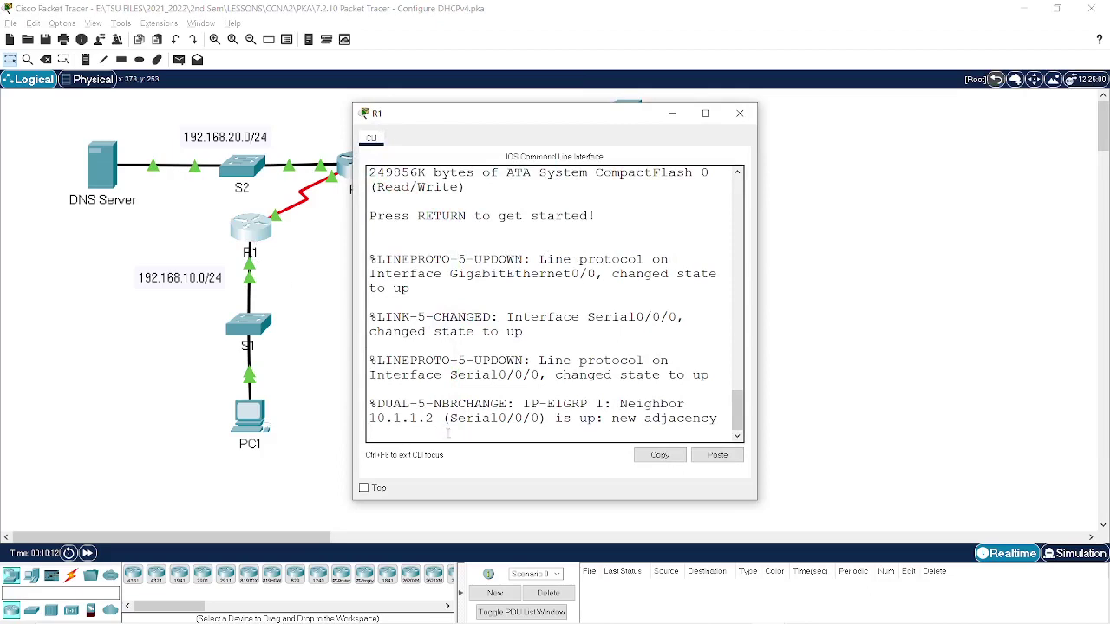
Enter privileged and global configuration mode on R1 with ena and conf t
{"action": "key", "text": "Return"}
{"action": "type", "text": "ena"}
{"action": "key", "text": "Return"}
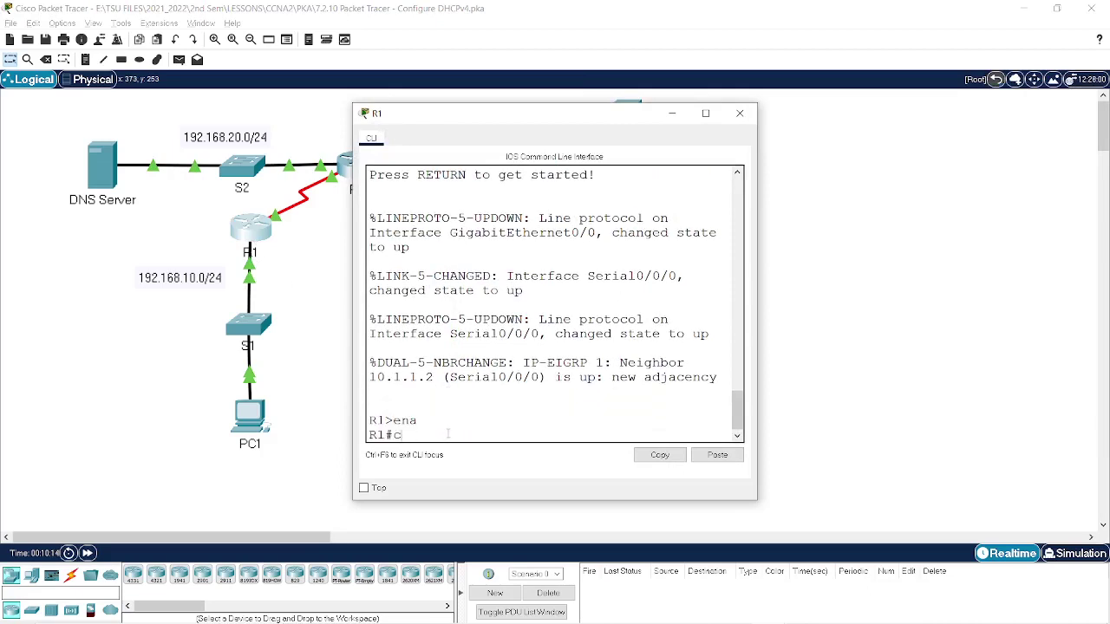
{"action": "type", "text": "conf t"}
{"action": "key", "text": "Return"}
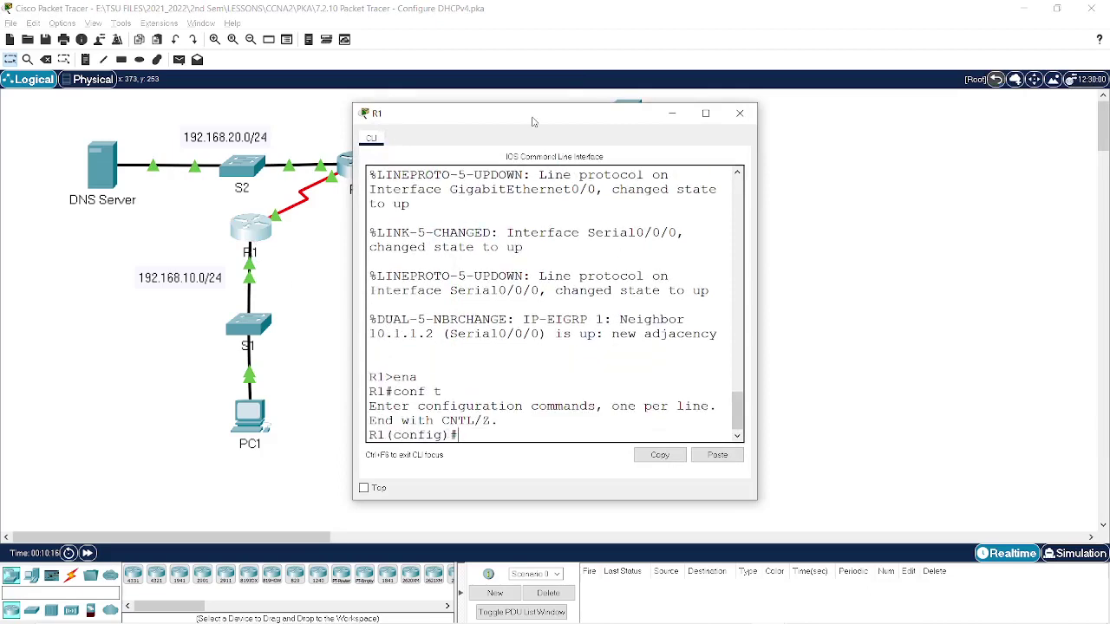
Arrange the windows and attempt the ip helper command at R1's global configuration prompt
{"action": "left_click_drag", "start_coordinate": [535, 116], "coordinate": [215, 115]}
{"action": "left_click", "coordinate": [807, 273]}
{"action": "key", "text": "alt+Tab"}
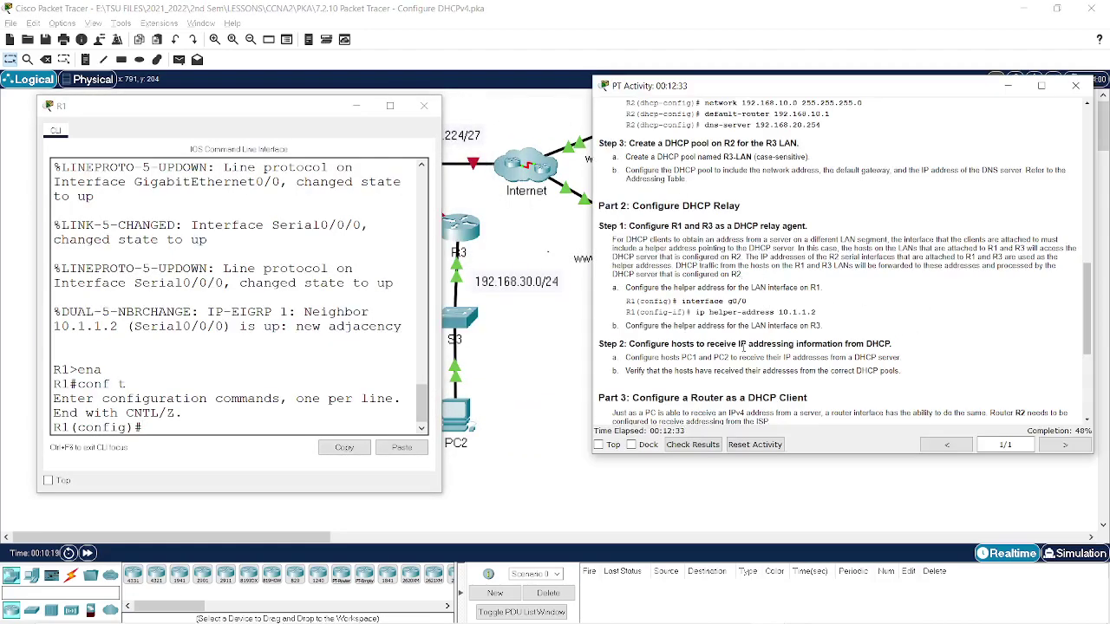
{"action": "left_click", "coordinate": [217, 431]}
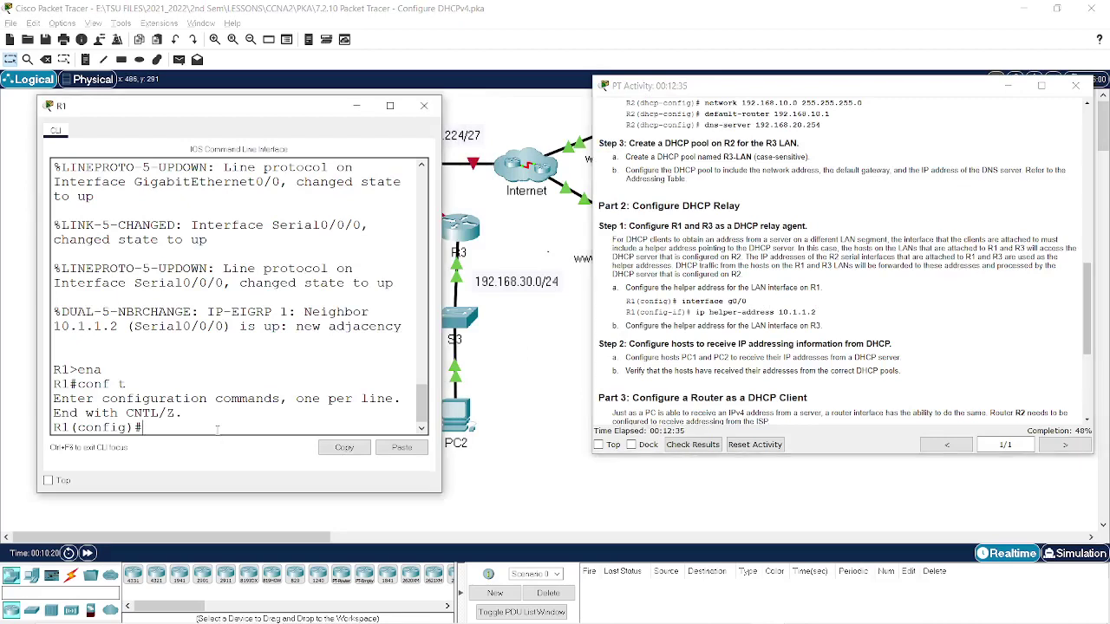
{"action": "type", "text": "ip help"}
{"action": "key", "text": "Tab"}
{"action": "type", "text": "er"}
{"action": "key", "text": "Tab"}
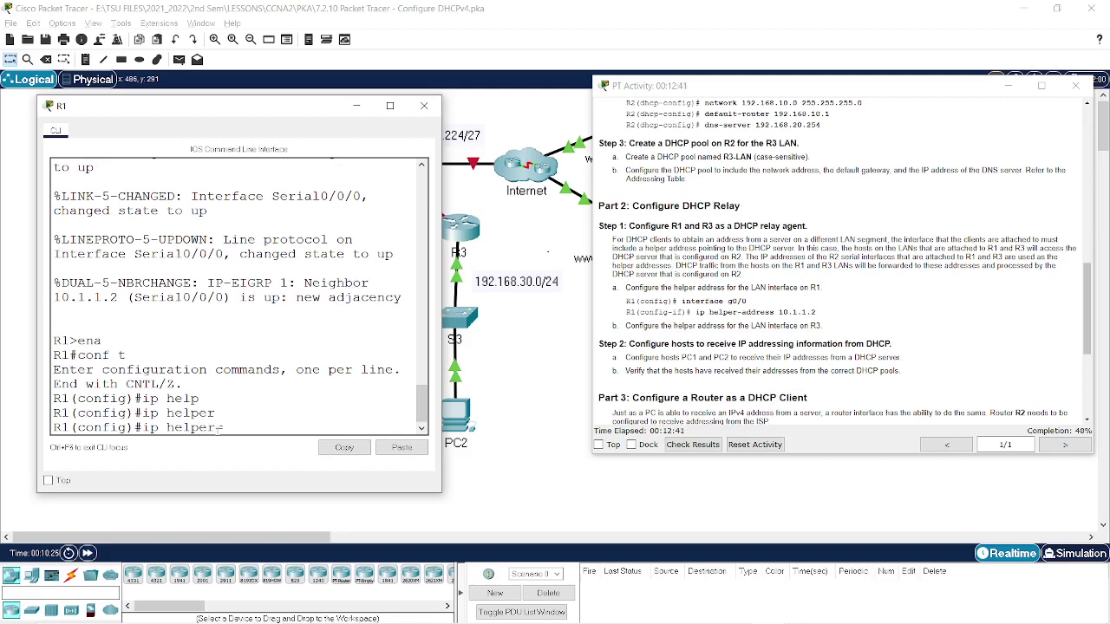
{"action": "key", "text": "Home"}
{"action": "type", "text": "0"}
{"action": "key", "text": "BackSpace"}
{"action": "key", "text": "Return"}
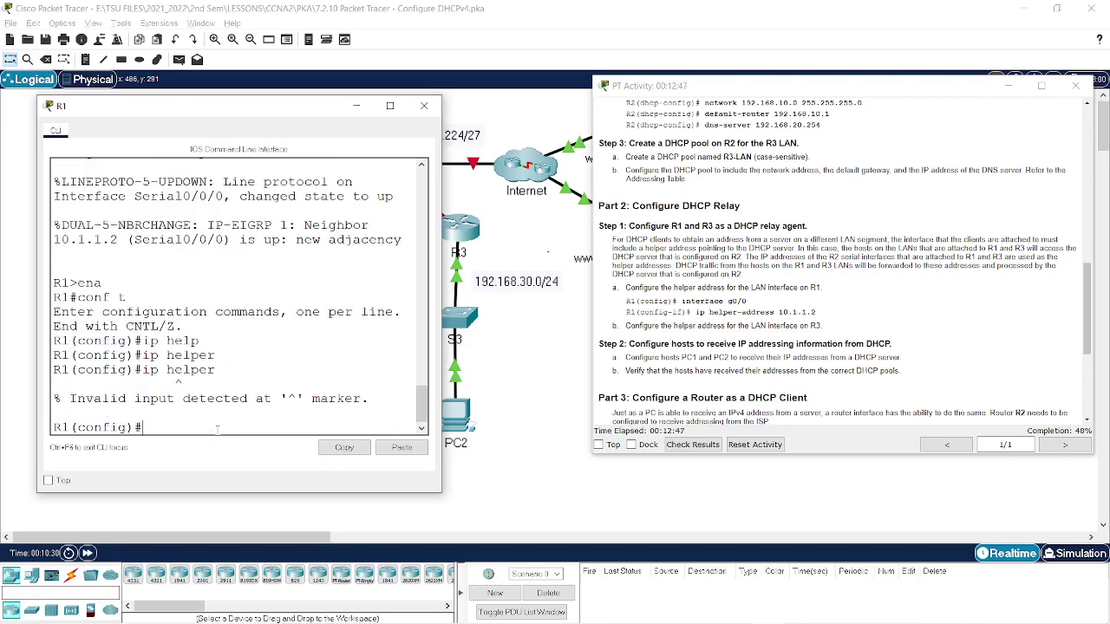
Enter interface g0/0 configuration on R1 and switch between the open windows
{"action": "type", "text": "inter"}
{"action": "key", "text": "Tab"}
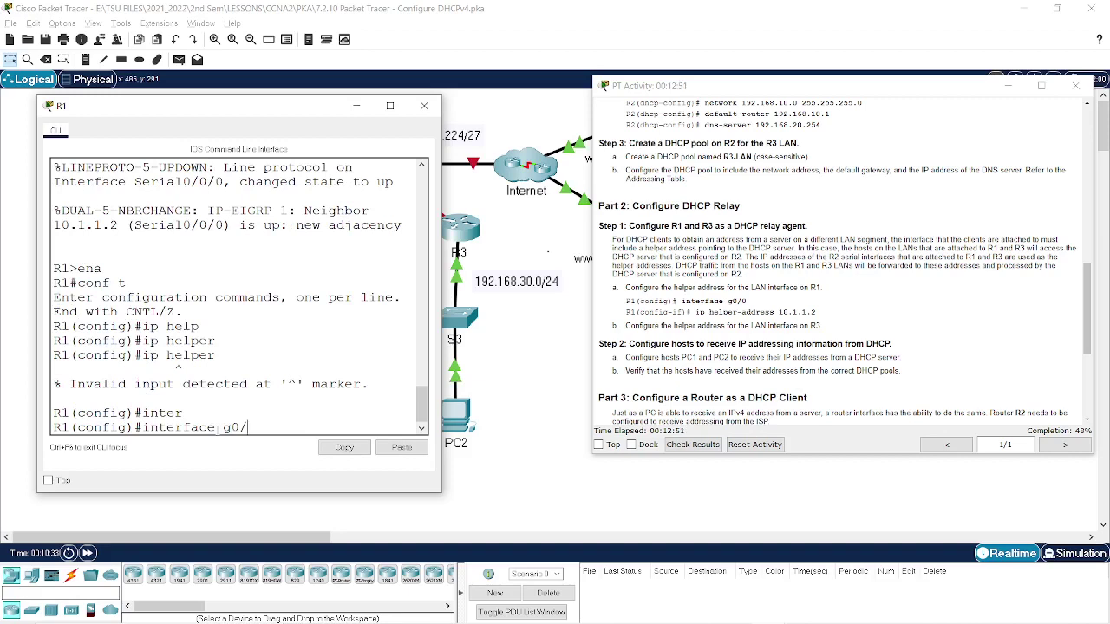
{"action": "key", "text": "Return"}
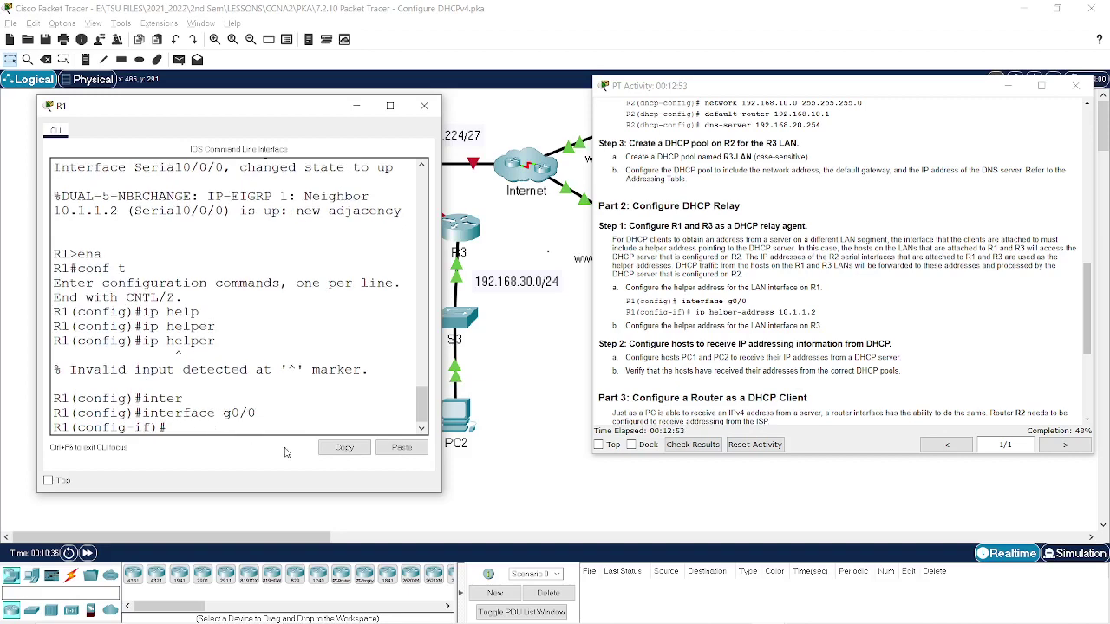
{"action": "left_click", "coordinate": [540, 342]}
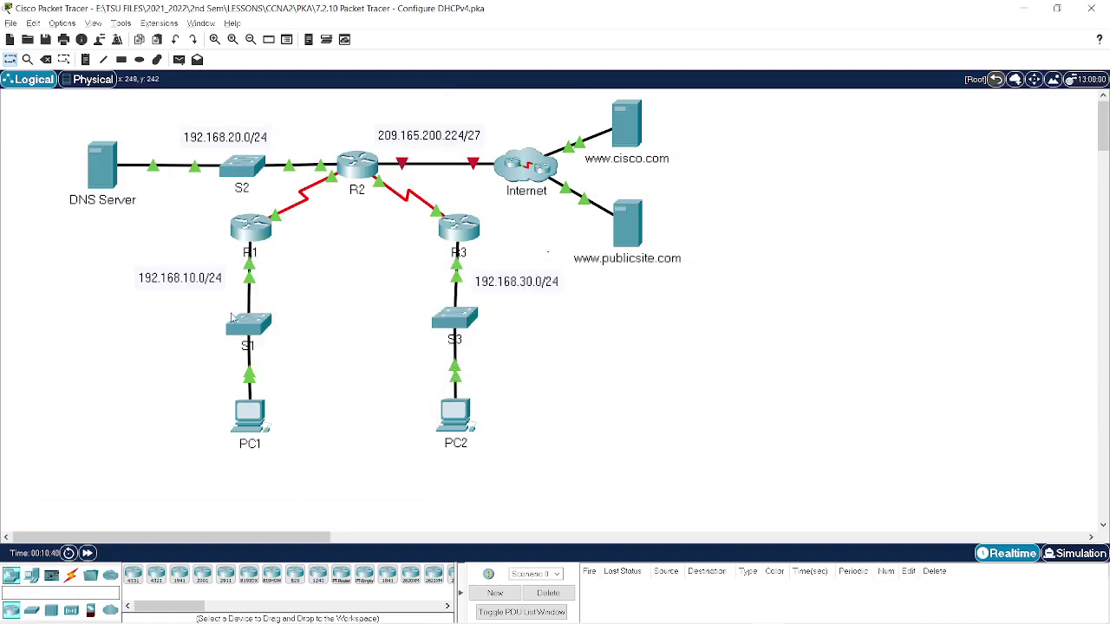
{"action": "mouse_move", "coordinate": [249, 305]}
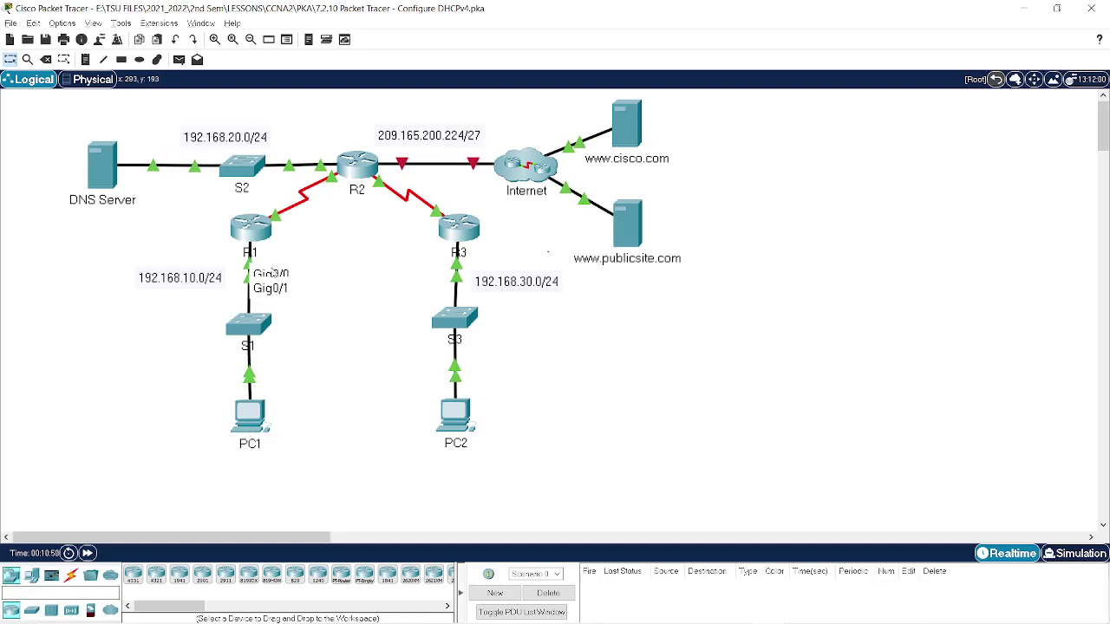
{"action": "key", "text": "alt+Tab"}
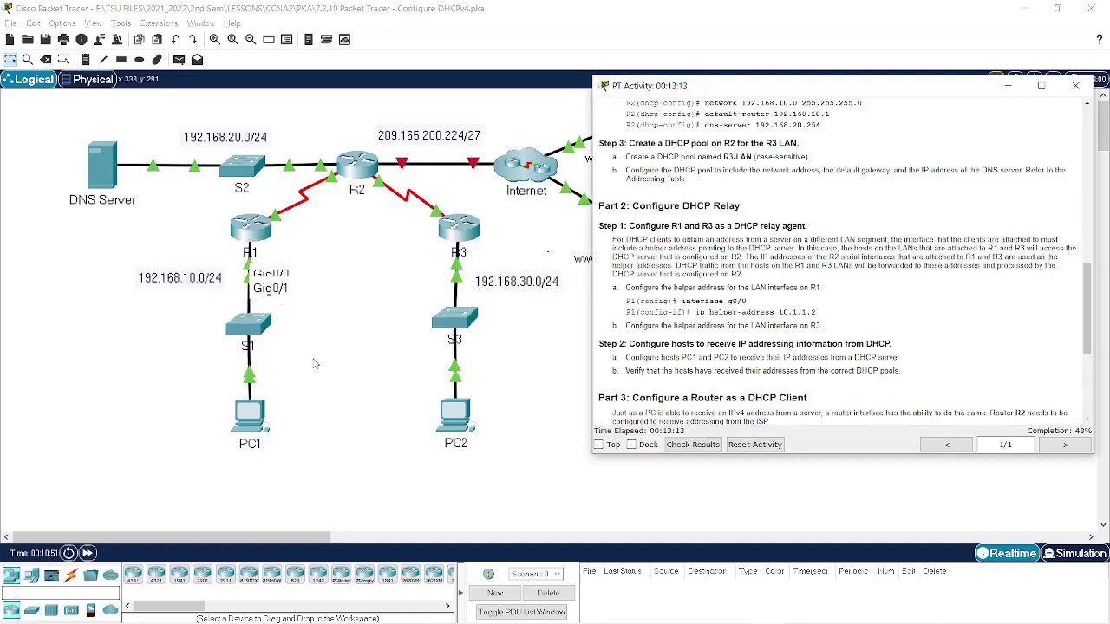
{"action": "key", "text": "alt+Tab"}
{"action": "key", "text": "Tab"}
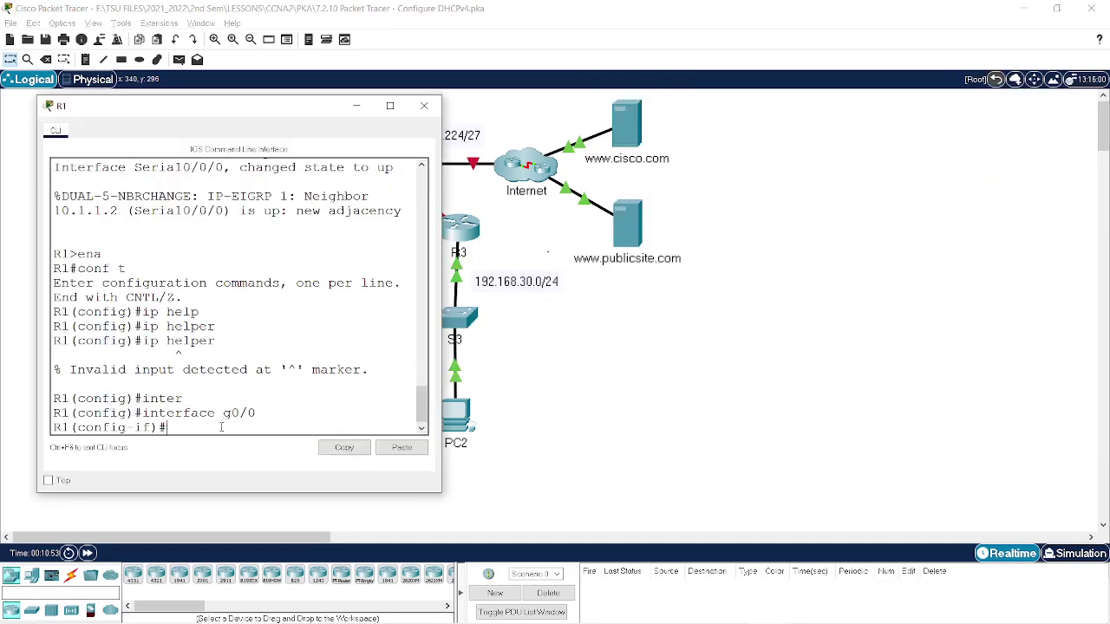
{"action": "key", "text": "alt+Tab"}
{"action": "key", "text": "alt+Tab"}
{"action": "key", "text": "alt+Tab"}
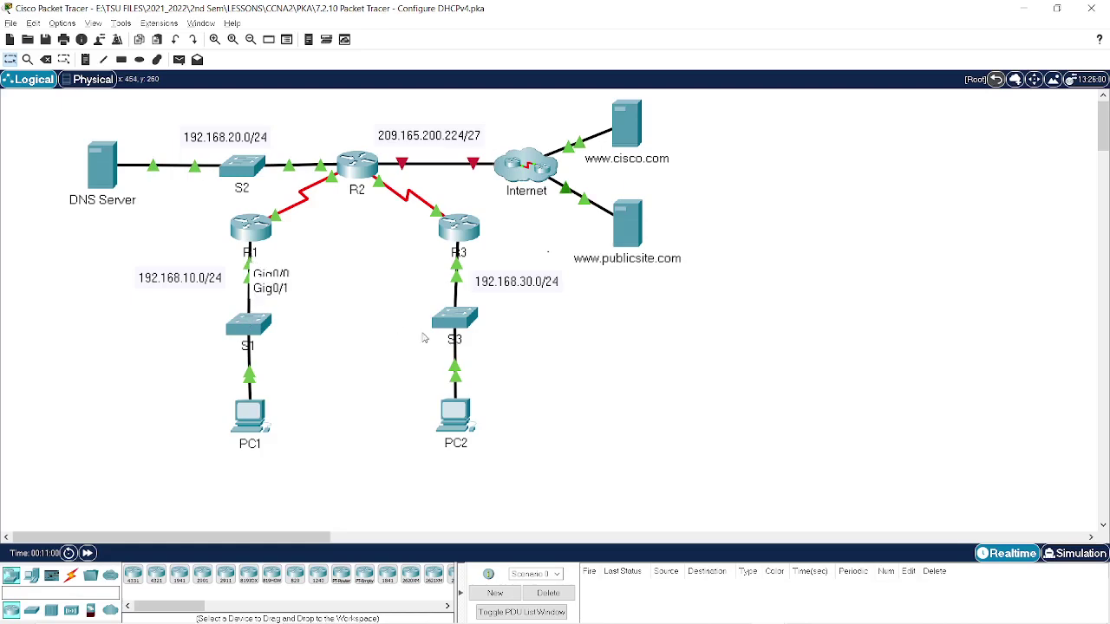
{"action": "key", "text": "alt+Tab"}
{"action": "key", "text": "alt+Tab"}
{"action": "key", "text": "Tab"}
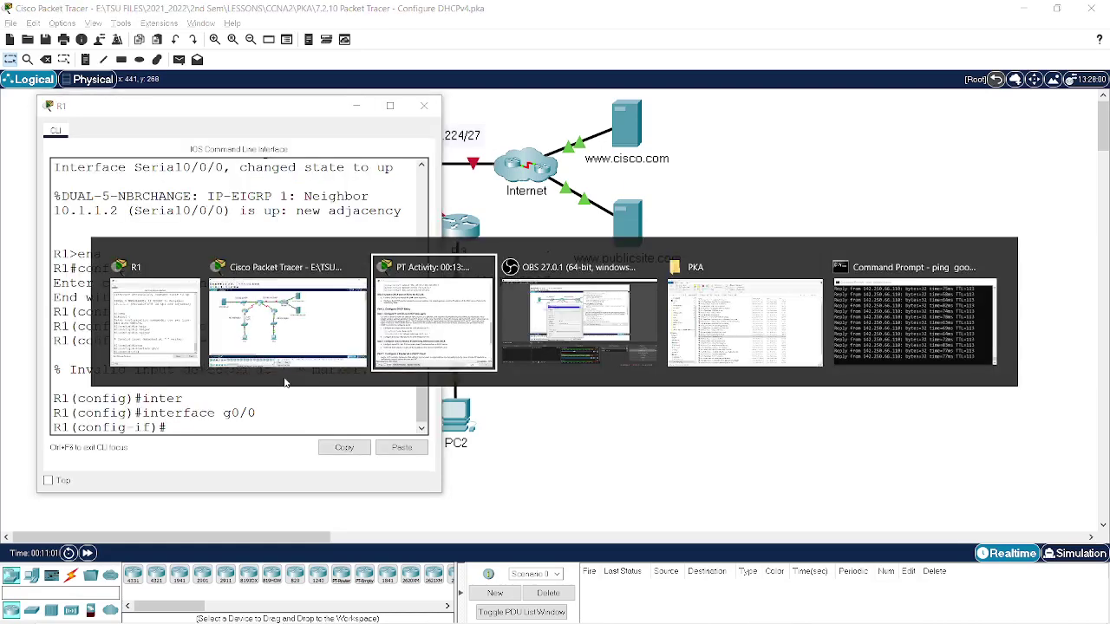
{"action": "left_click", "coordinate": [182, 425]}
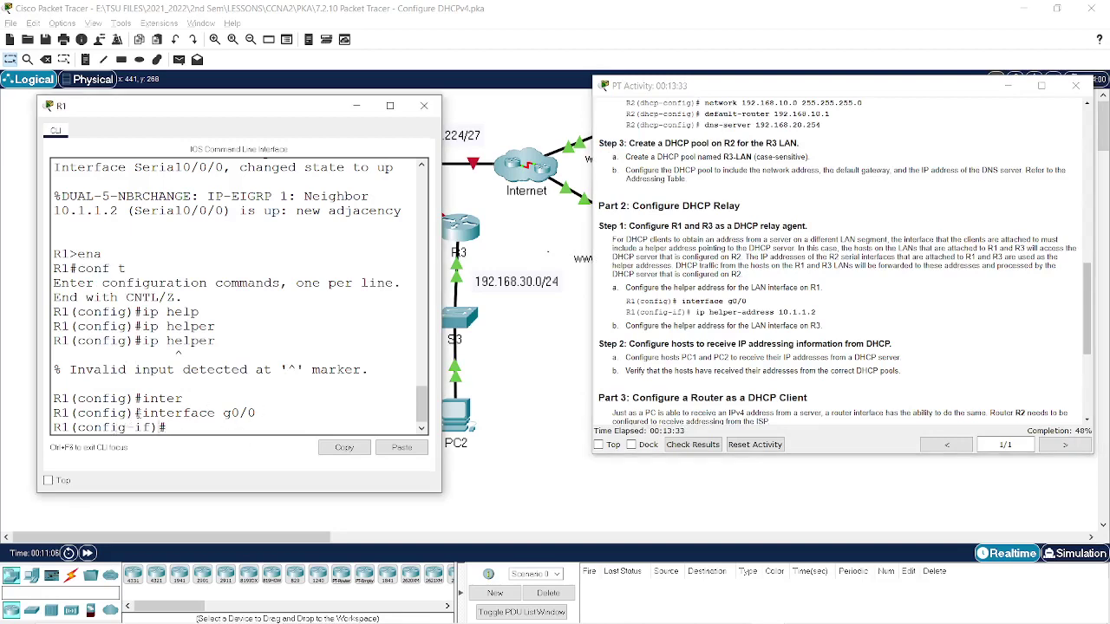
Highlight the config and config-if prompts, then type 'ip helper-address' on G0/0
{"action": "left_click_drag", "start_coordinate": [136, 413], "coordinate": [53, 413]}
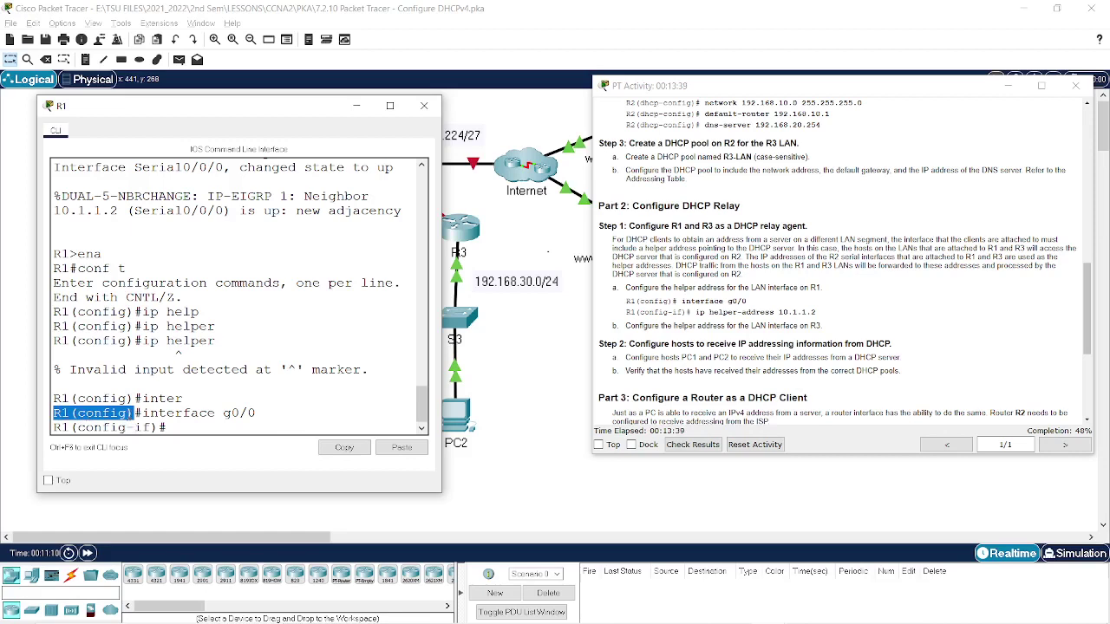
{"action": "left_click", "coordinate": [131, 412]}
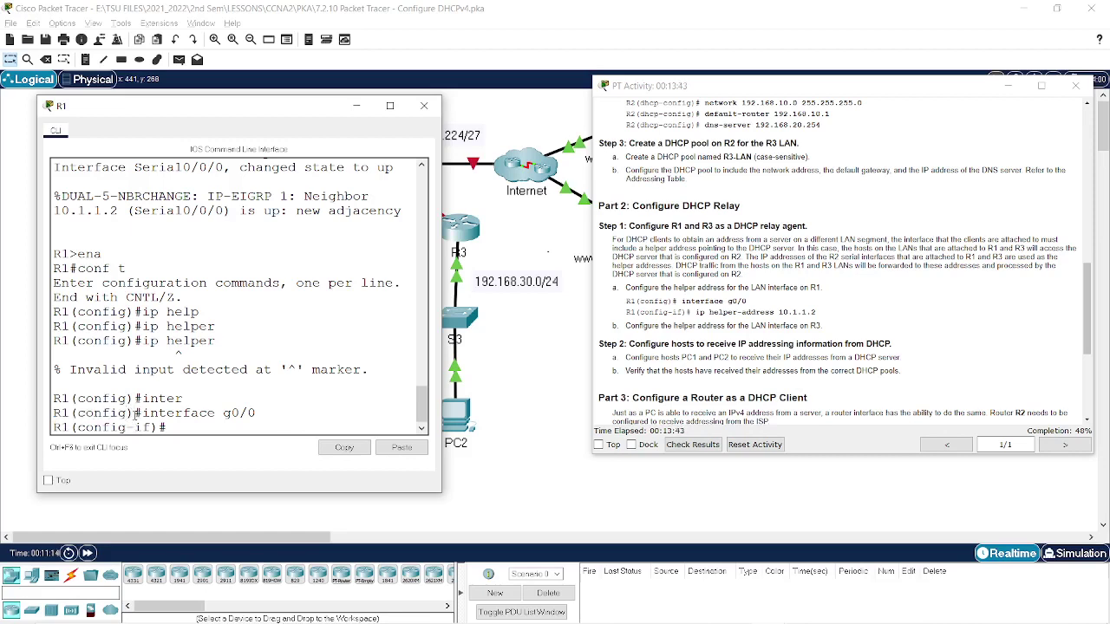
{"action": "left_click_drag", "start_coordinate": [135, 414], "coordinate": [57, 413]}
{"action": "left_click_drag", "start_coordinate": [257, 413], "coordinate": [142, 414]}
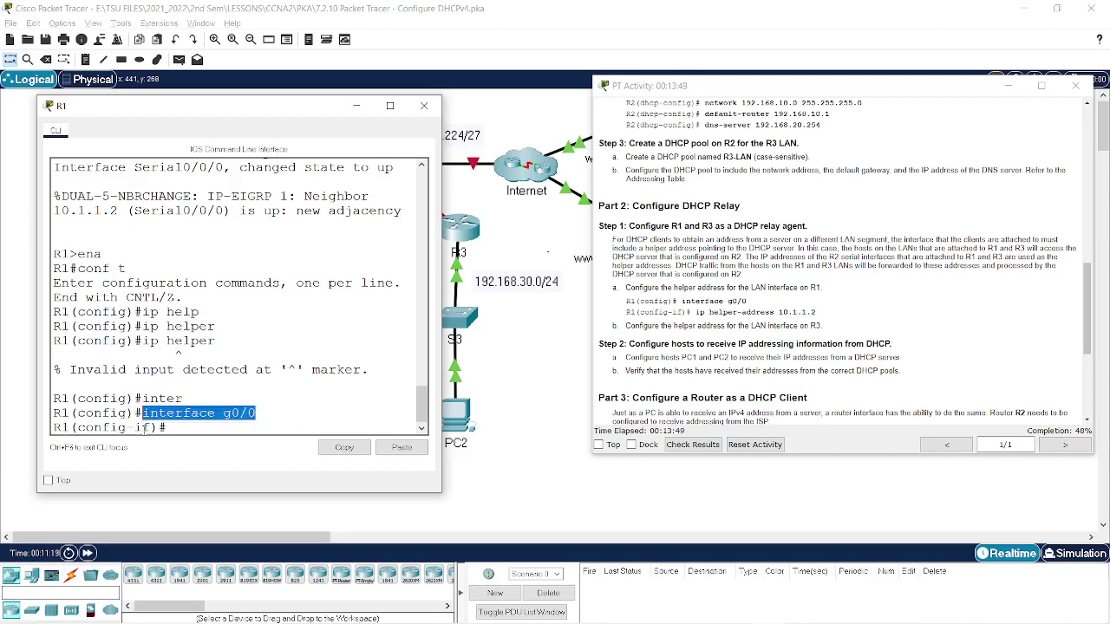
{"action": "mouse_move", "coordinate": [150, 429]}
{"action": "left_mouse_down"}
{"action": "mouse_move", "coordinate": [83, 428]}
{"action": "mouse_move", "coordinate": [135, 428]}
{"action": "left_mouse_up"}
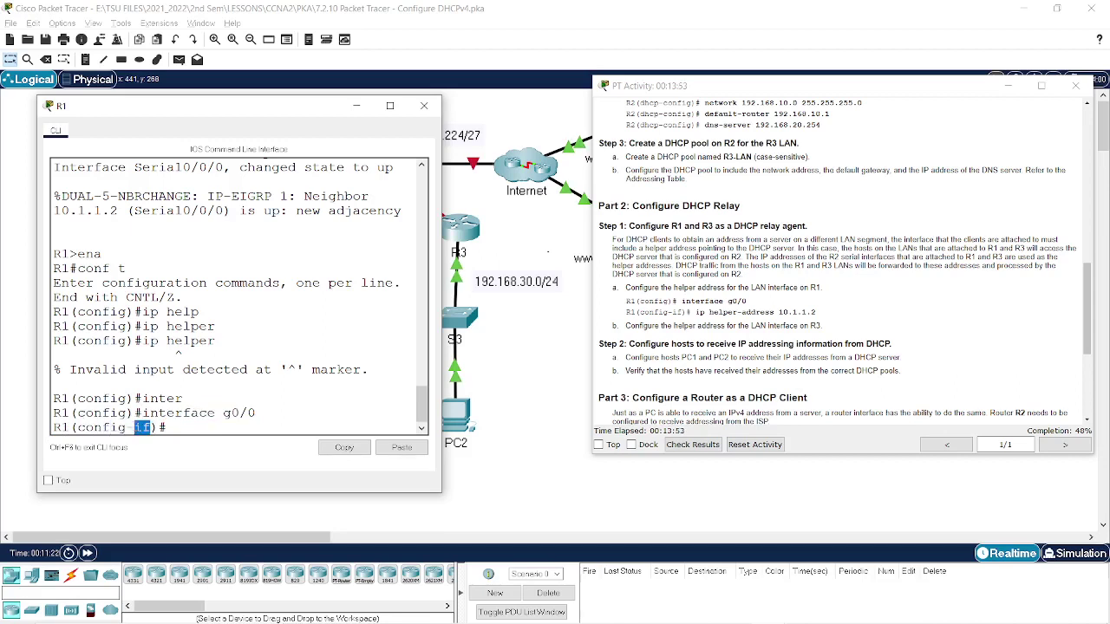
{"action": "left_click", "coordinate": [186, 427]}
{"action": "type", "text": "ip help"}
{"action": "key", "text": "Tab"}
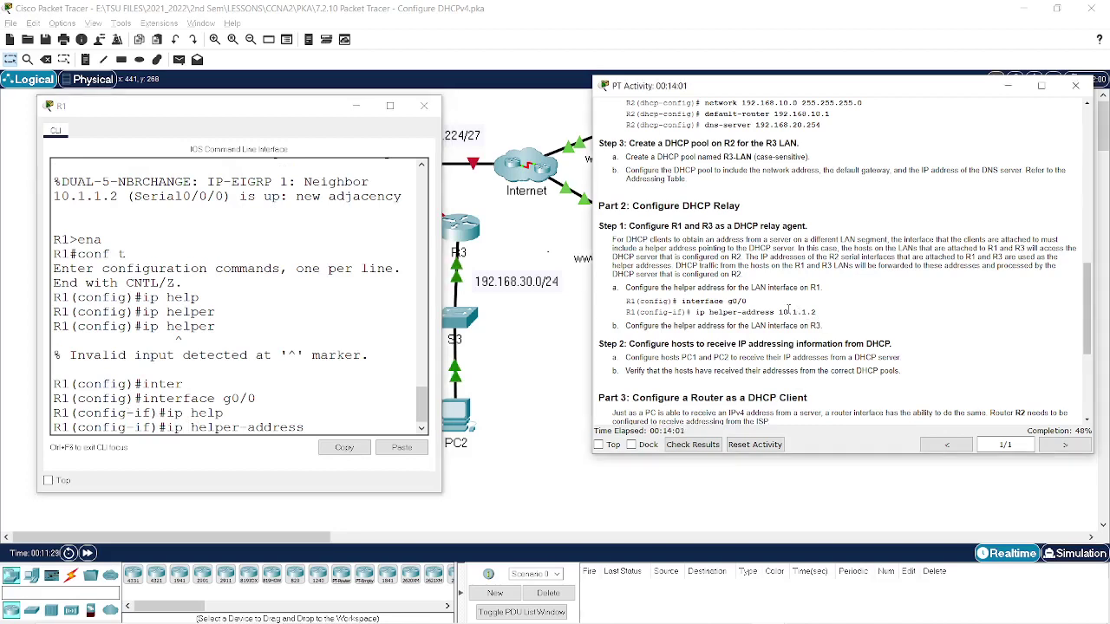
{"action": "left_click_drag", "start_coordinate": [817, 313], "coordinate": [783, 320]}
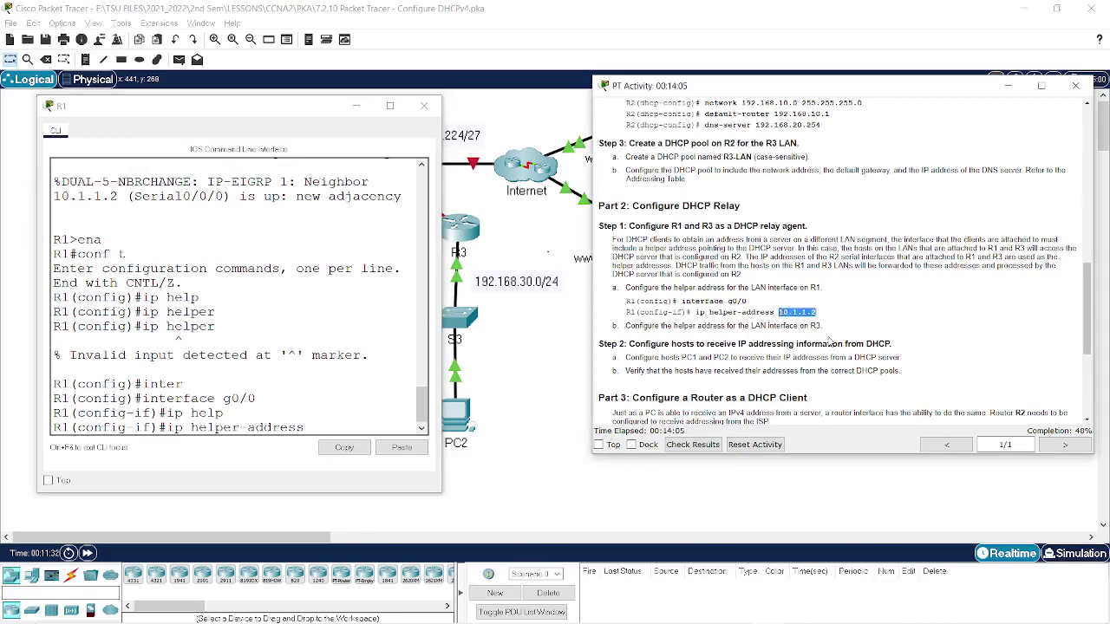
{"action": "scroll", "coordinate": [830, 340], "scroll_direction": "up", "scroll_amount": 10}
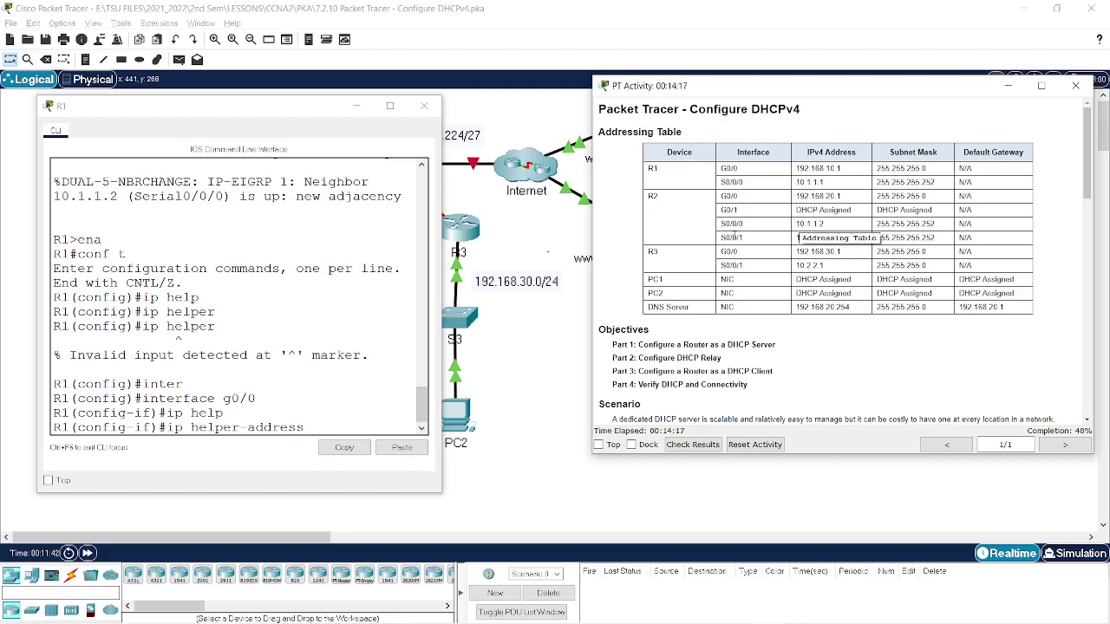
Look up R2's S0/0/0 (10.1.1.2) and S0/0/1 (10.2.2.2) addresses in the Addressing Table
{"action": "left_click", "coordinate": [510, 362]}
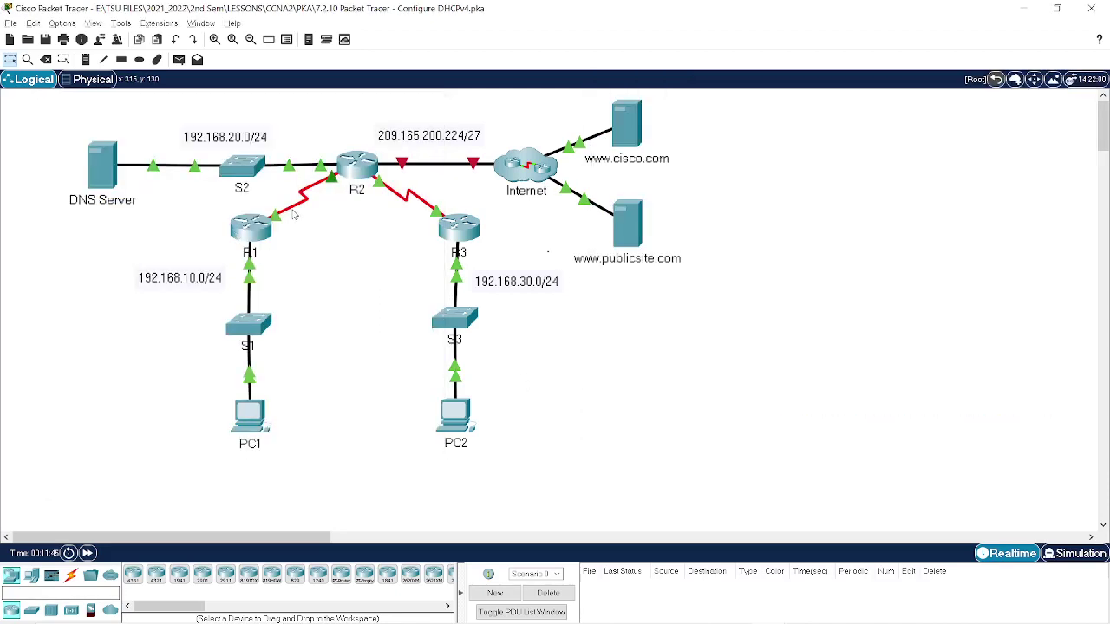
{"action": "mouse_move", "coordinate": [293, 217]}
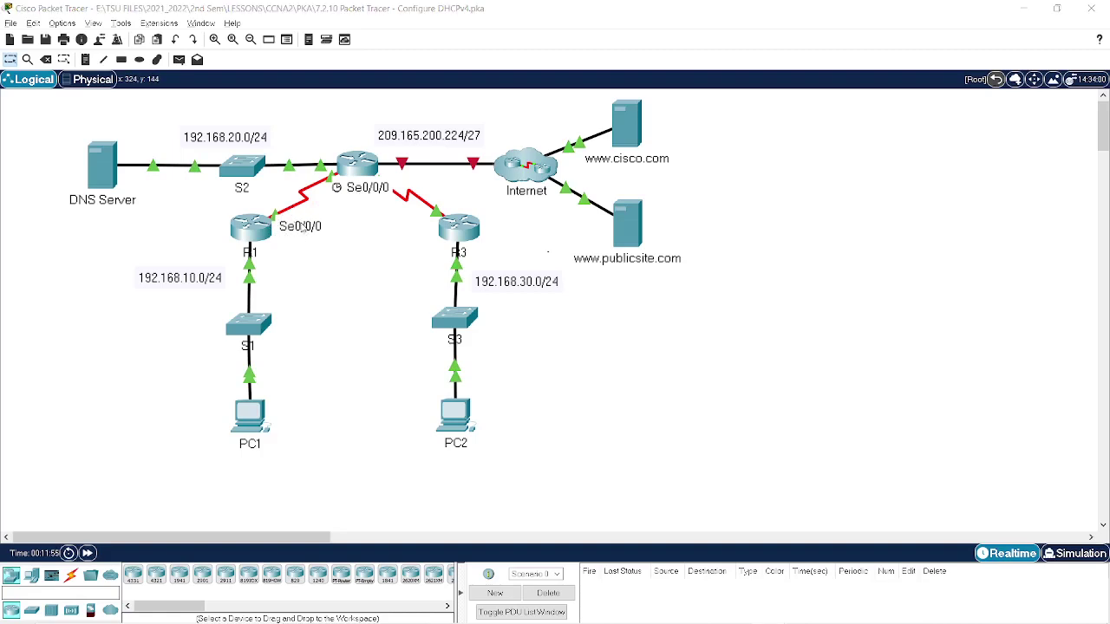
{"action": "key", "text": "alt+Tab"}
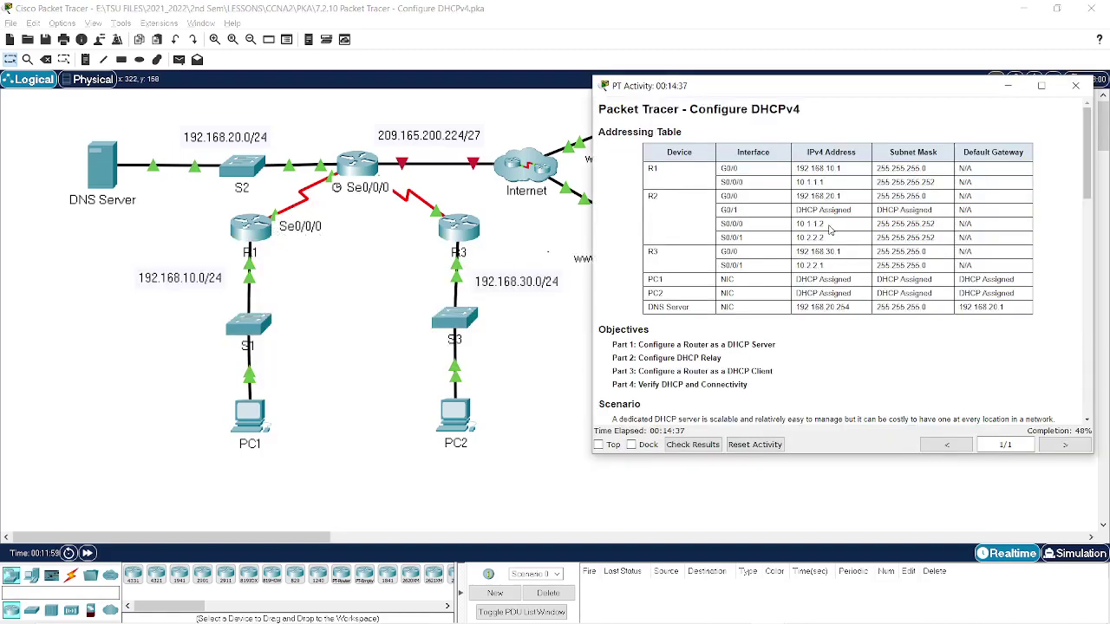
{"action": "left_click_drag", "start_coordinate": [825, 224], "coordinate": [795, 223]}
{"action": "key", "text": "alt+Tab"}
{"action": "key", "text": "alt+Tab"}
{"action": "left_click_drag", "start_coordinate": [825, 237], "coordinate": [796, 237]}
{"action": "key", "text": "alt+Tab"}
{"action": "key", "text": "alt+Tab"}
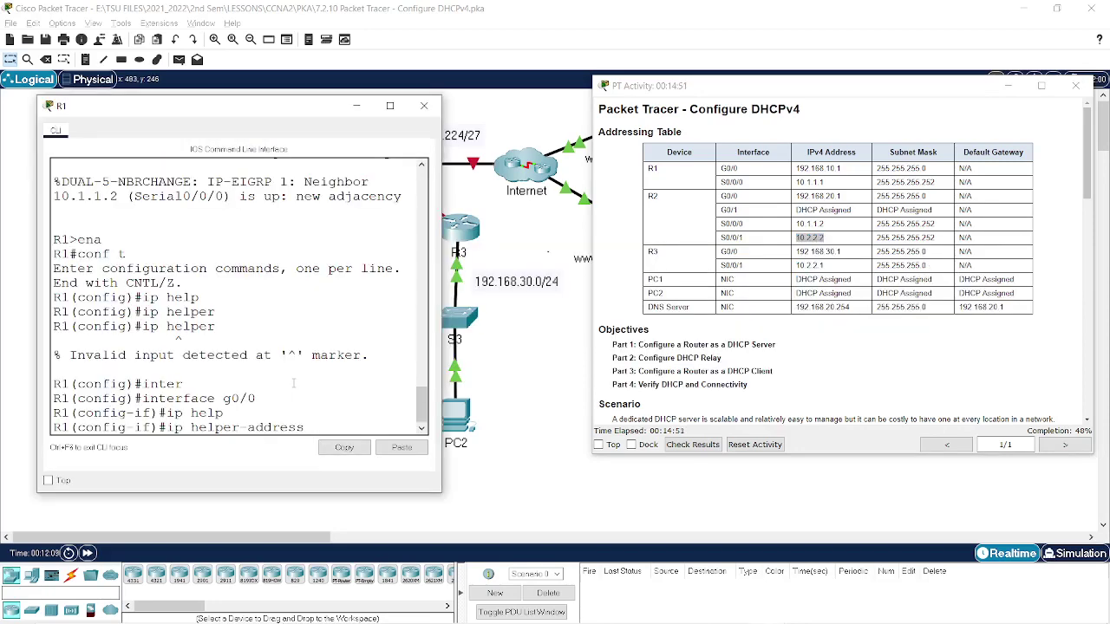
Complete and apply ip helper-address 10.1.1.2 on R1's G0/0 interface
{"action": "left_click_drag", "start_coordinate": [73, 427], "coordinate": [40, 425]}
{"action": "left_click", "coordinate": [341, 422]}
{"action": "triple_click", "coordinate": [362, 425]}
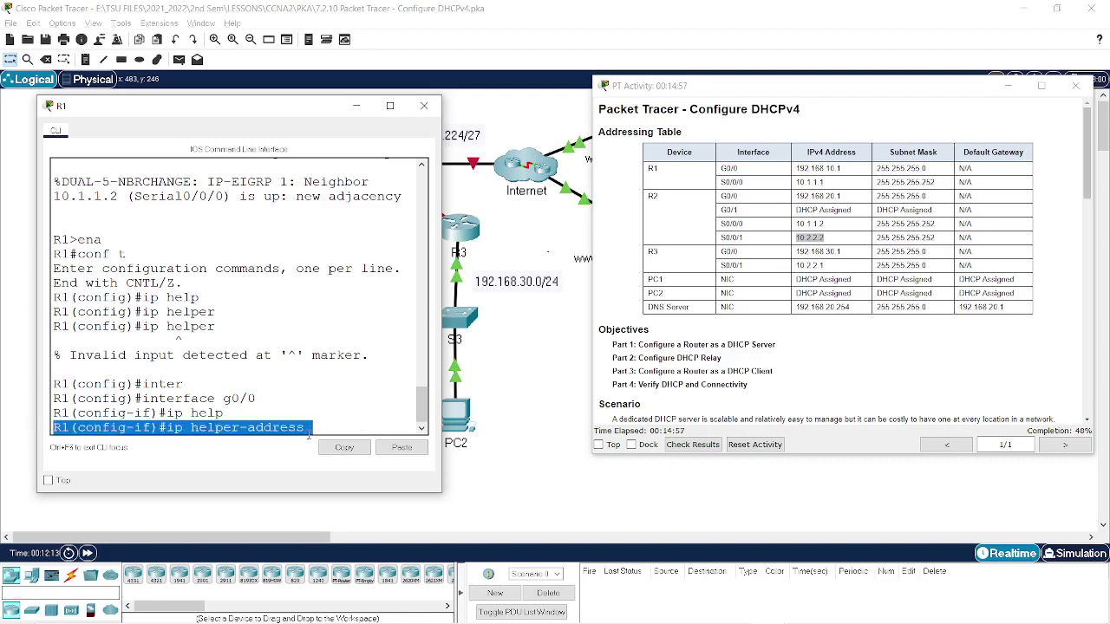
{"action": "left_click", "coordinate": [312, 428]}
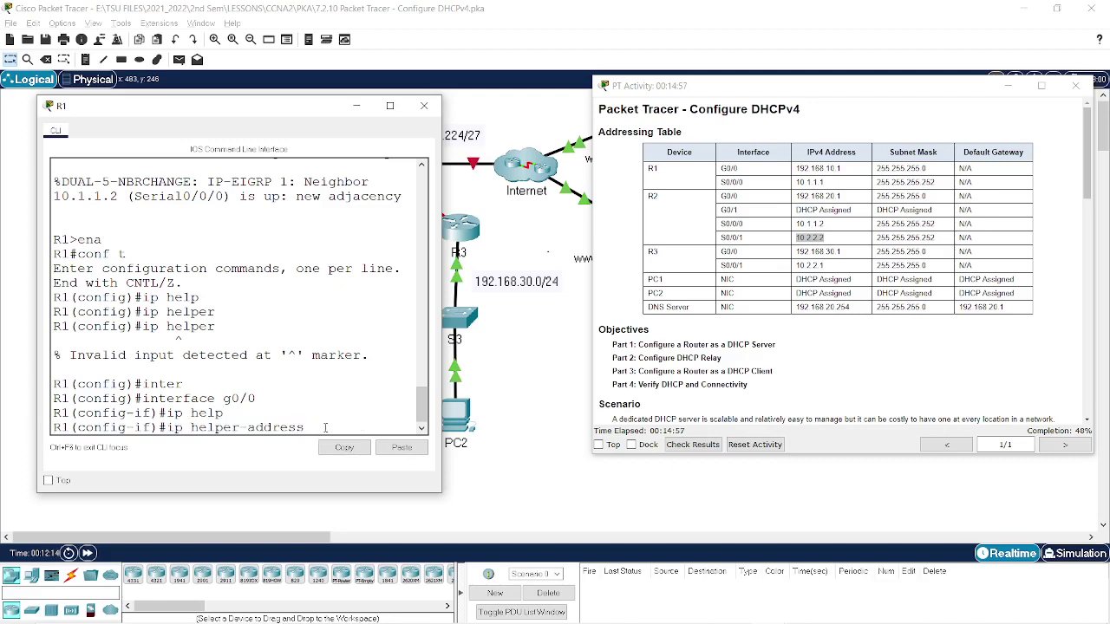
{"action": "left_click", "coordinate": [838, 230]}
{"action": "left_click_drag", "start_coordinate": [831, 225], "coordinate": [789, 234]}
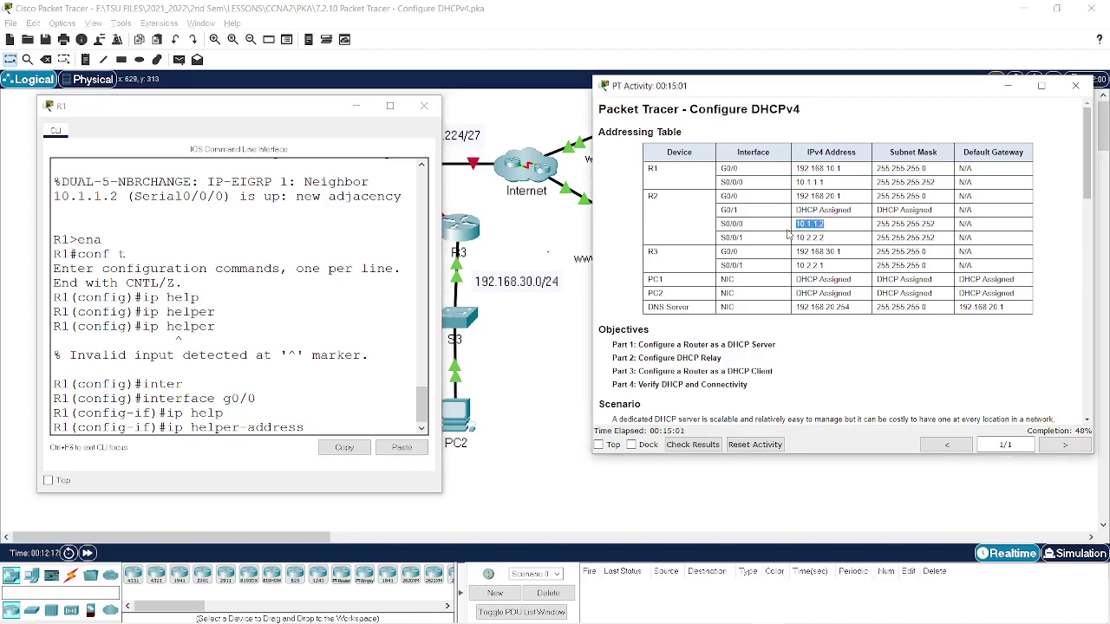
{"action": "left_click", "coordinate": [355, 429]}
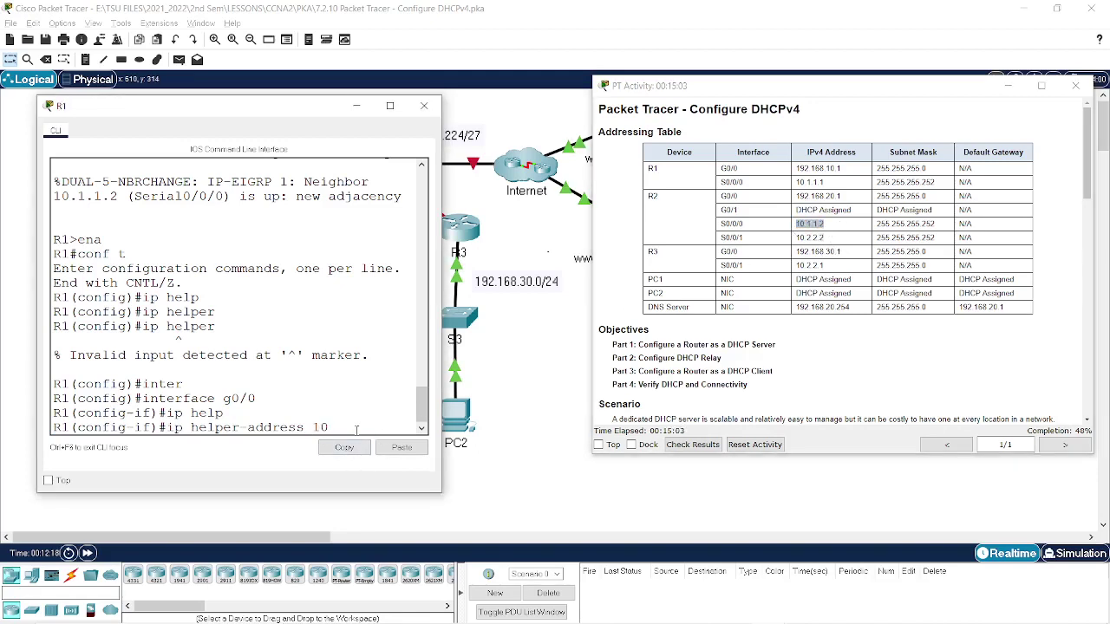
{"action": "key", "text": "Return"}
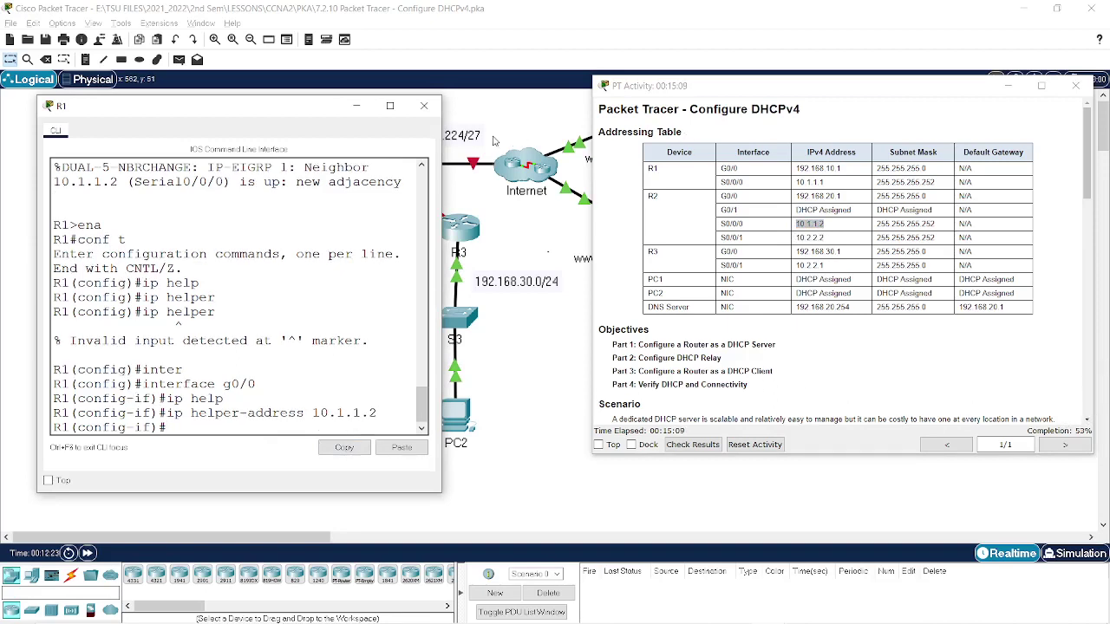
Close R1's window, open R3's command line and enter global configuration mode
{"action": "left_click", "coordinate": [437, 109]}
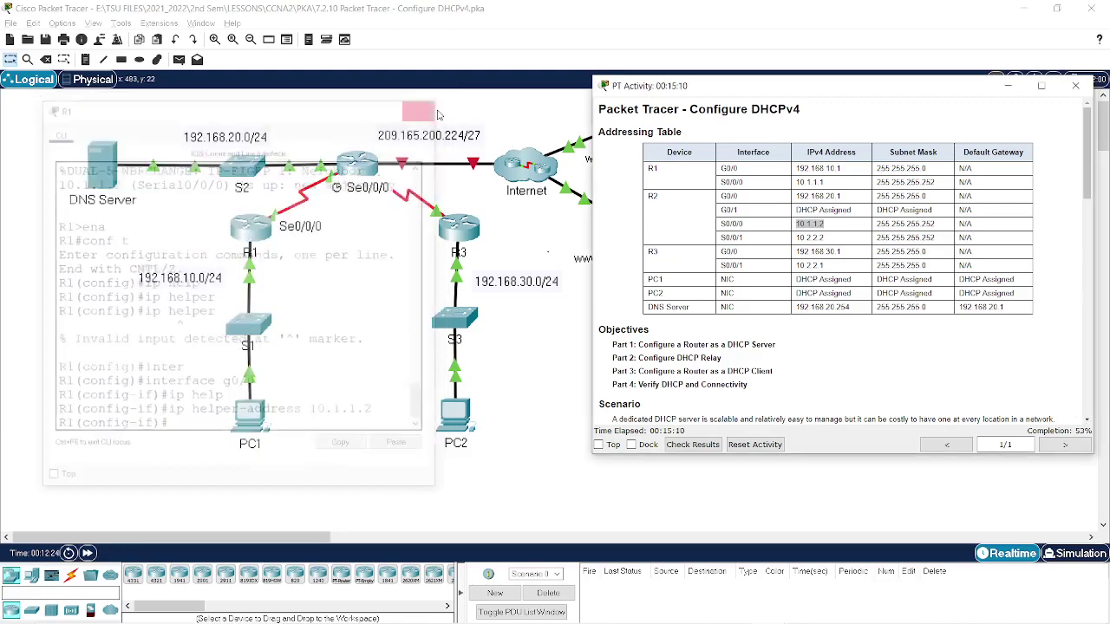
{"action": "left_click", "coordinate": [466, 227]}
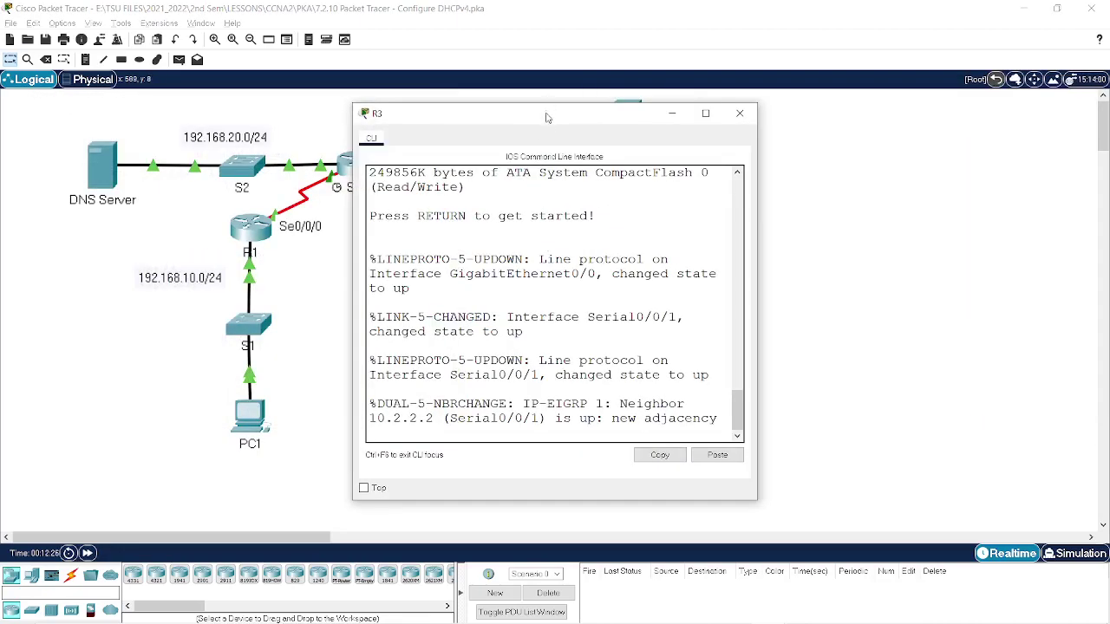
{"action": "left_click_drag", "start_coordinate": [520, 115], "coordinate": [173, 118]}
{"action": "left_click", "coordinate": [441, 202]}
{"action": "left_click", "coordinate": [443, 212]}
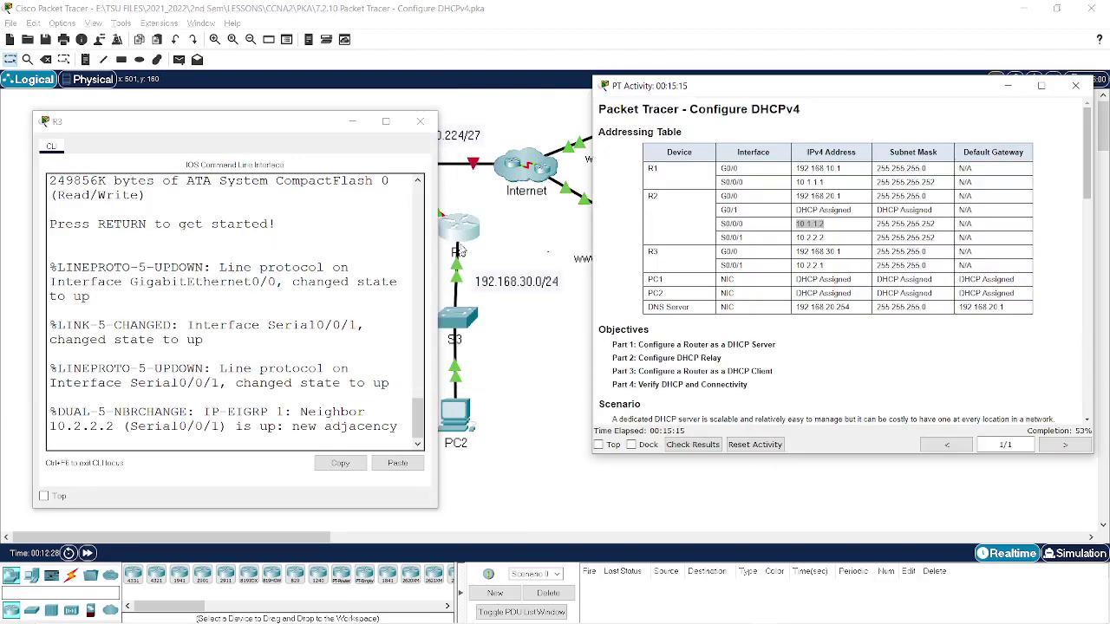
{"action": "key", "text": "Return"}
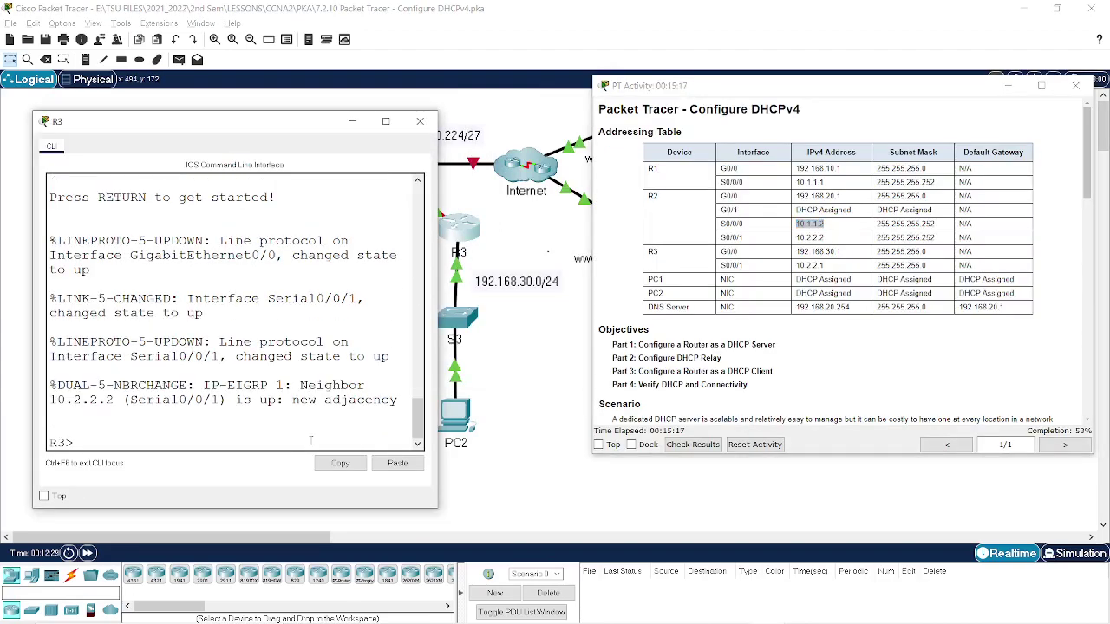
{"action": "type", "text": "ena"}
{"action": "key", "text": "Return"}
{"action": "type", "text": "conf t"}
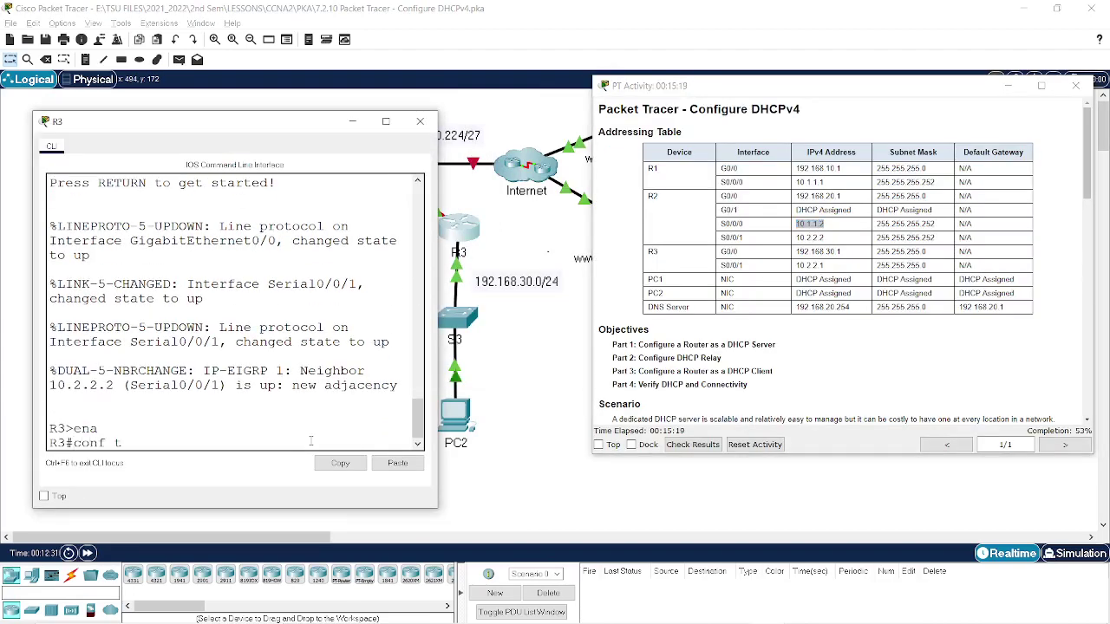
{"action": "key", "text": "Return"}
Set ip helper-address 10.2.2.2 on R3's interface g0/0 and close the window
{"action": "type", "text": "in"}
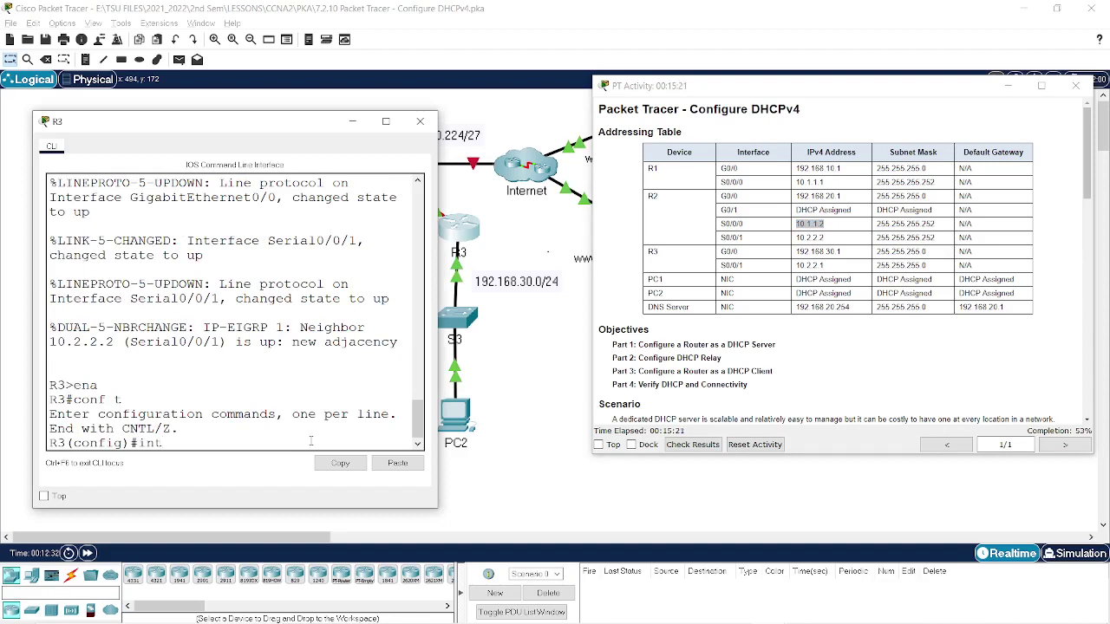
{"action": "type", "text": "t"}
{"action": "key", "text": "Return"}
{"action": "type", "text": "in"}
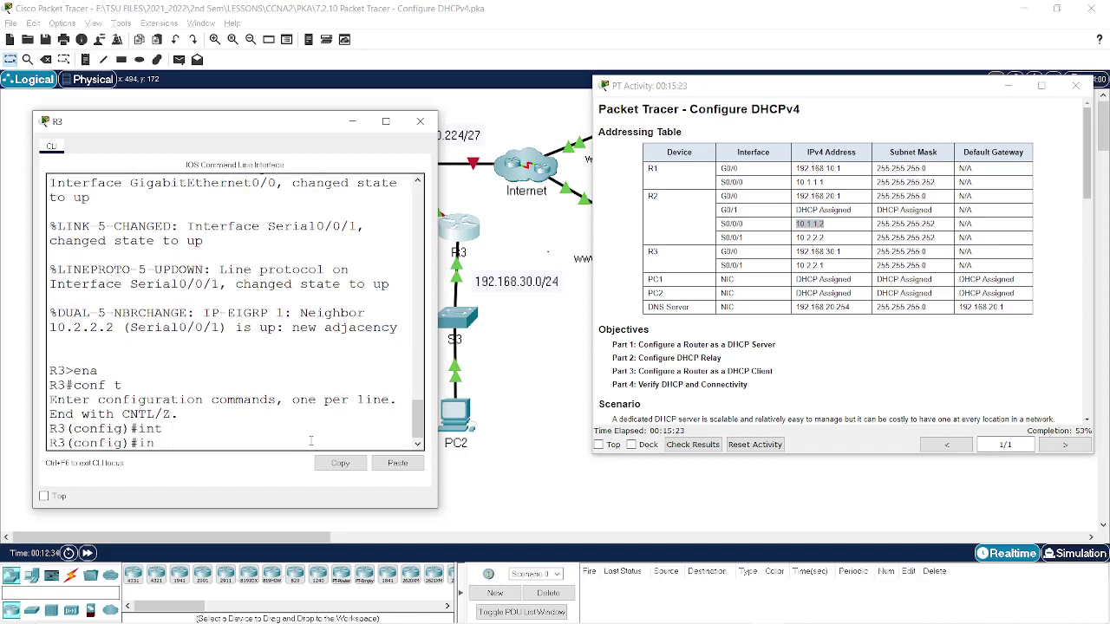
{"action": "type", "text": "ter"}
{"action": "key", "text": "Tab"}
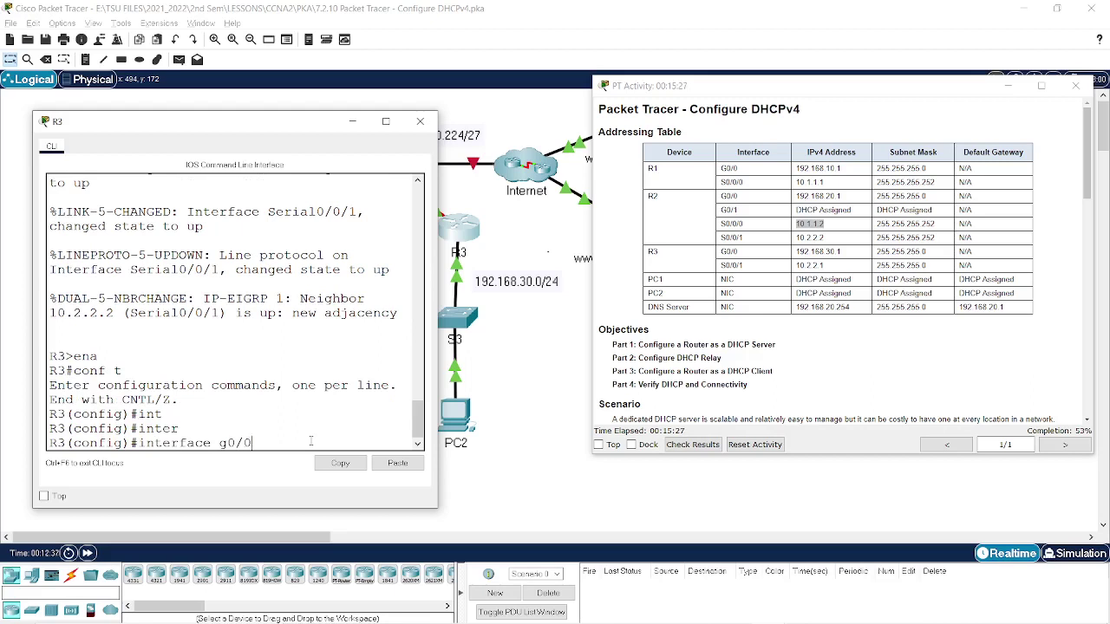
{"action": "key", "text": "Return"}
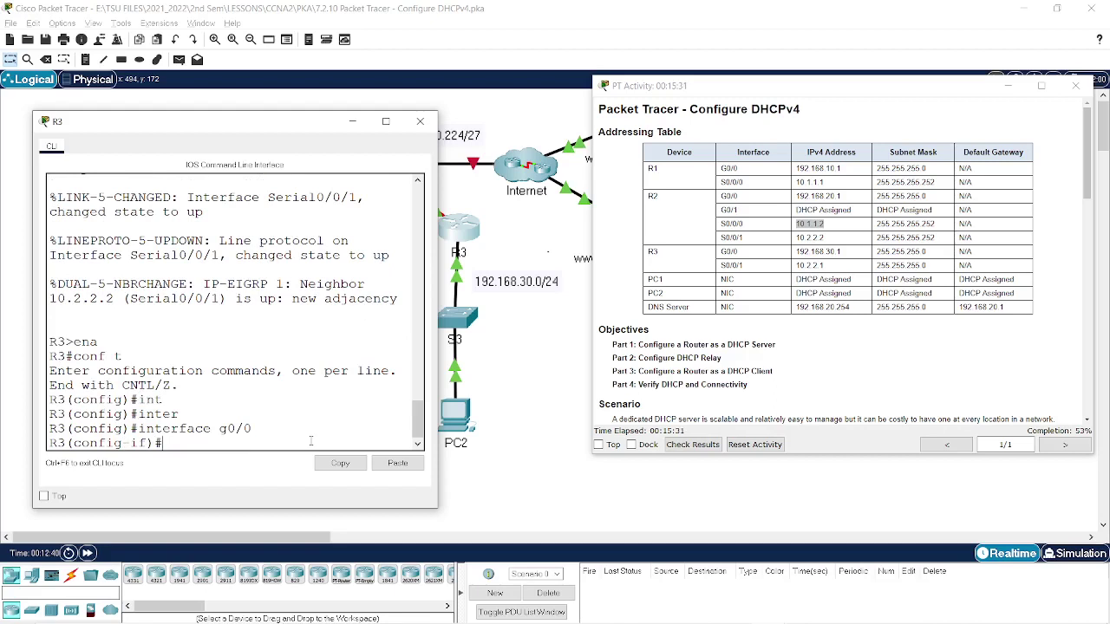
{"action": "type", "text": "ip hel"}
{"action": "key", "text": "Tab"}
{"action": "type", "text": "p"}
{"action": "key", "text": "Tab"}
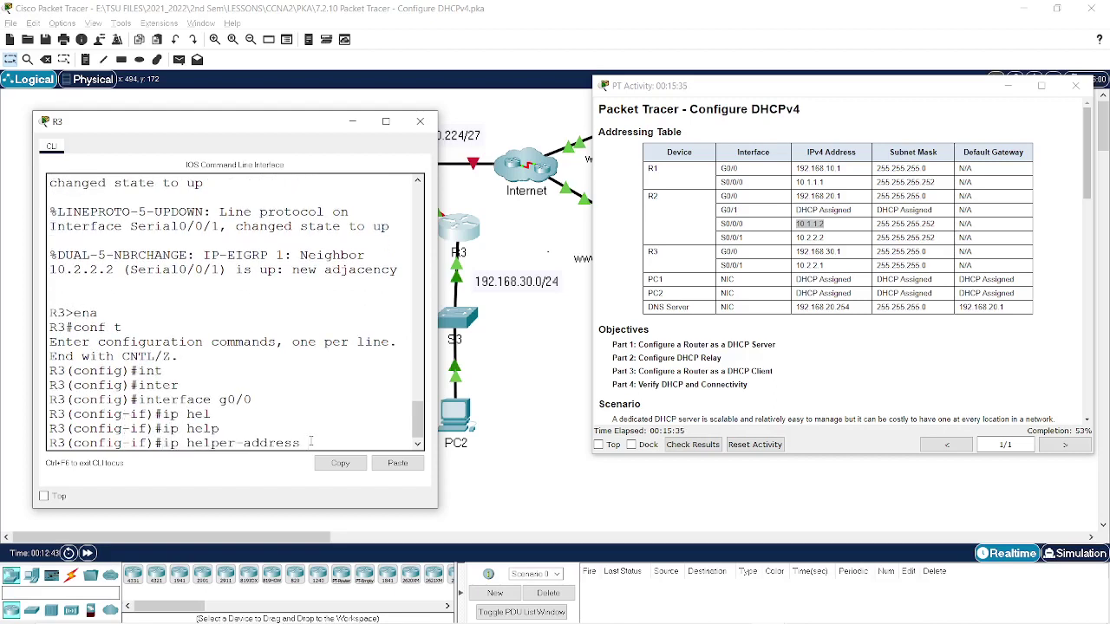
{"action": "type", "text": "10.2.2.2"}
{"action": "key", "text": "Return"}
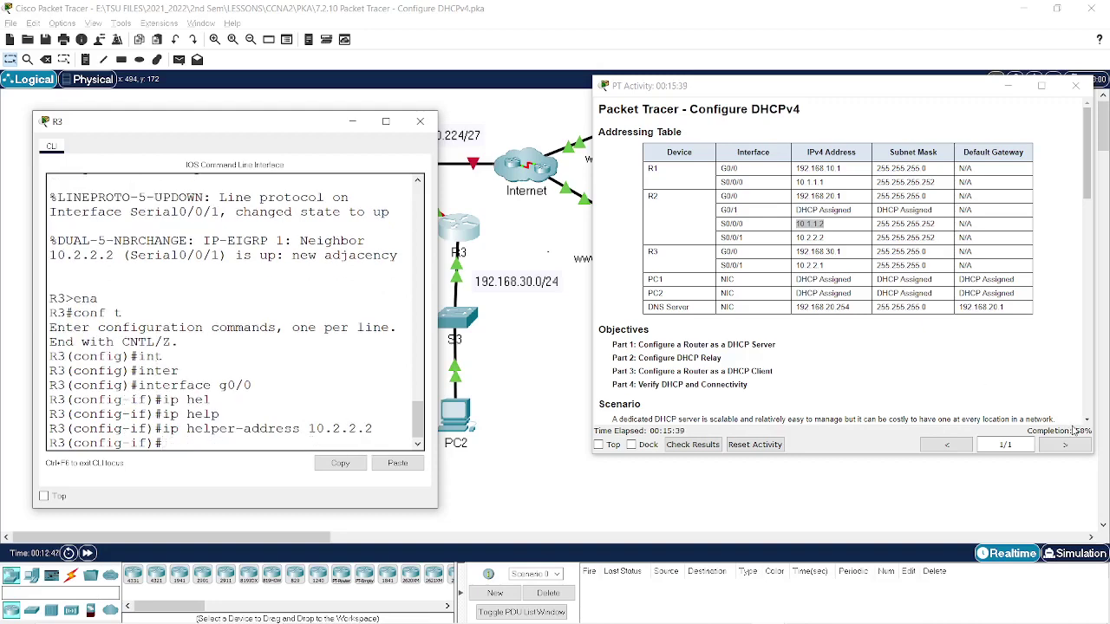
{"action": "left_click", "coordinate": [423, 121]}
Open PC1's IP Configuration to confirm DHCP address 192.168.10.11, gateway 192.168.10.1, DNS 192.168.20.254
{"action": "left_click", "coordinate": [248, 414]}
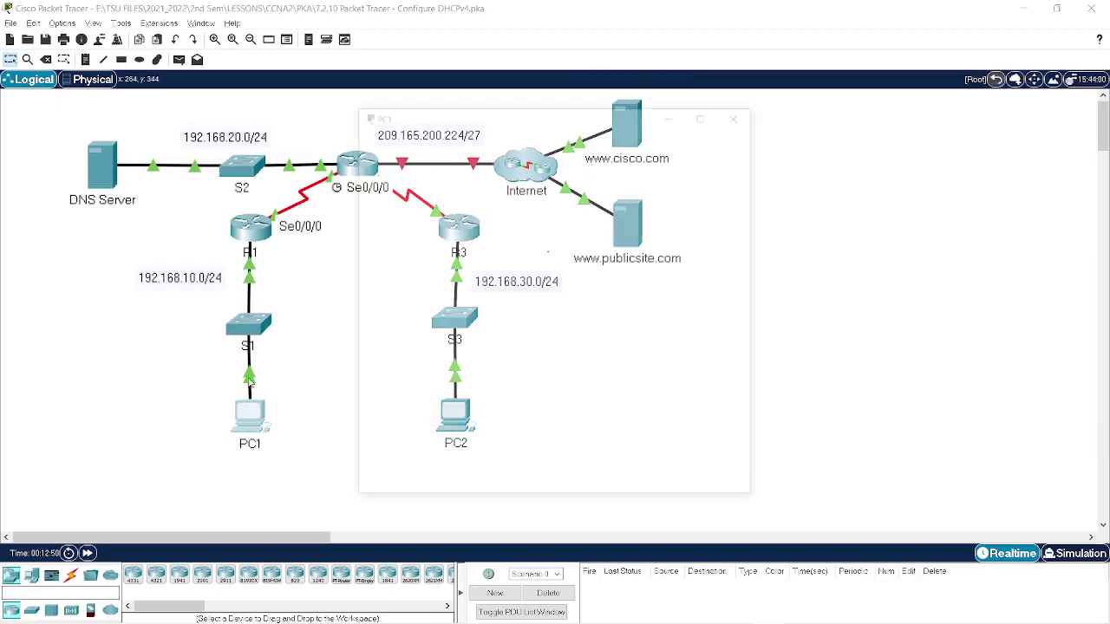
{"action": "left_click_drag", "start_coordinate": [582, 116], "coordinate": [418, 116]}
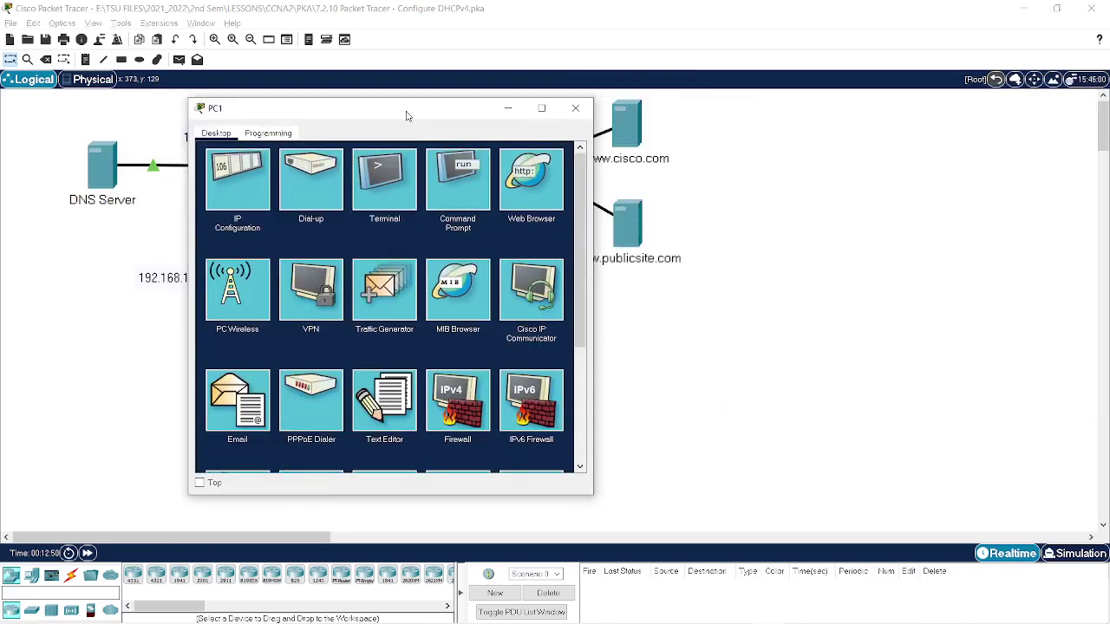
{"action": "left_click", "coordinate": [238, 180]}
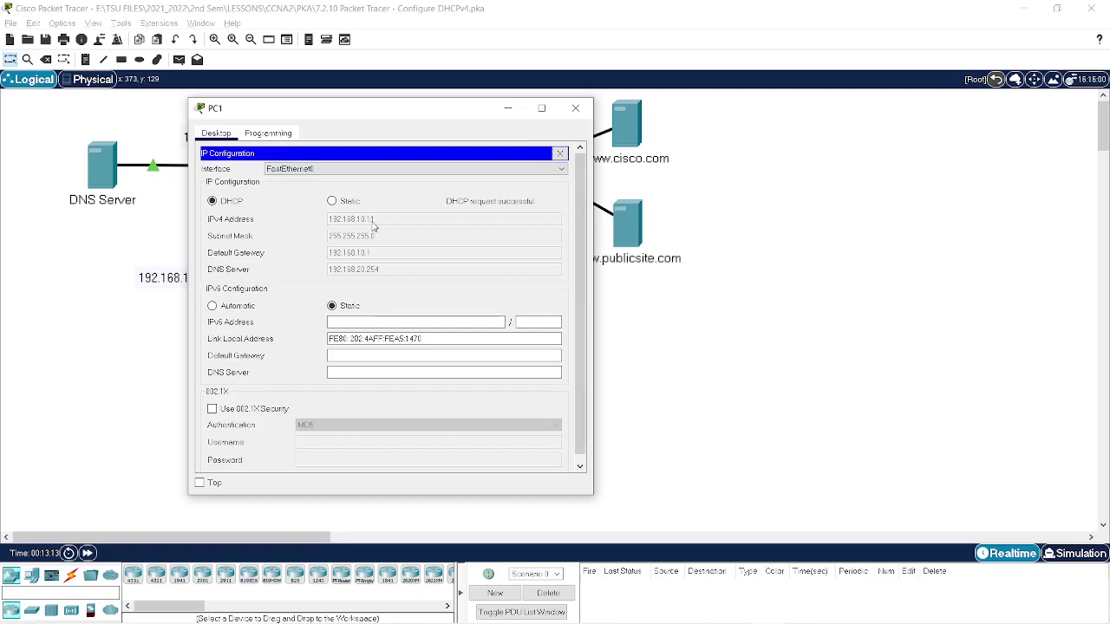
{"action": "left_click_drag", "start_coordinate": [372, 109], "coordinate": [638, 80]}
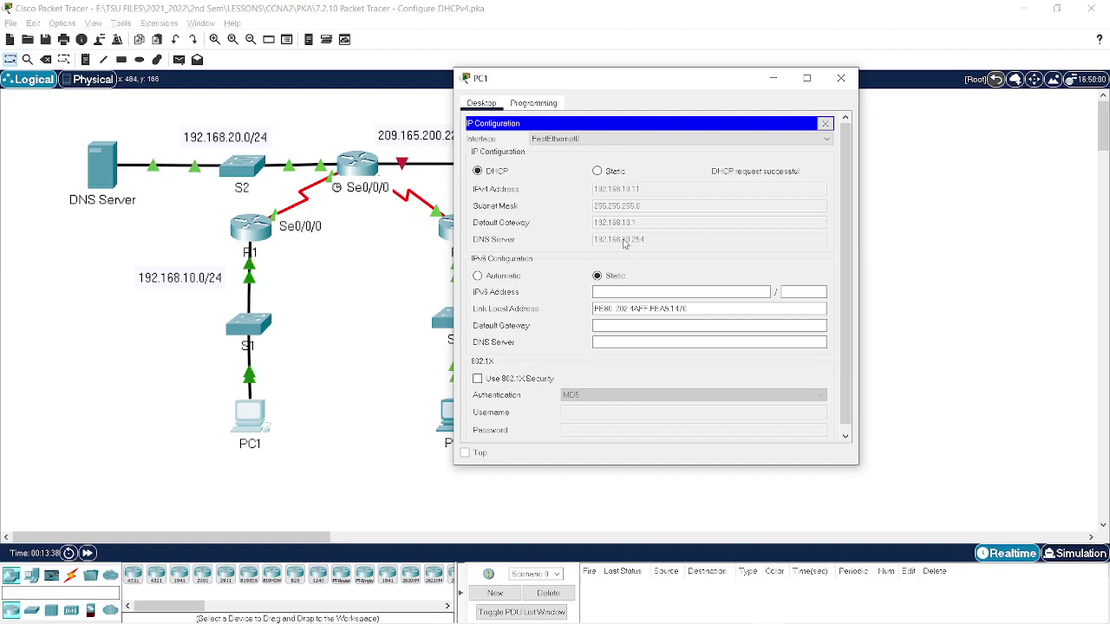
Check the dns-server address in R2's CLI, then close PC1's window and return to the instructions
{"action": "left_click", "coordinate": [361, 168]}
{"action": "left_click", "coordinate": [360, 168]}
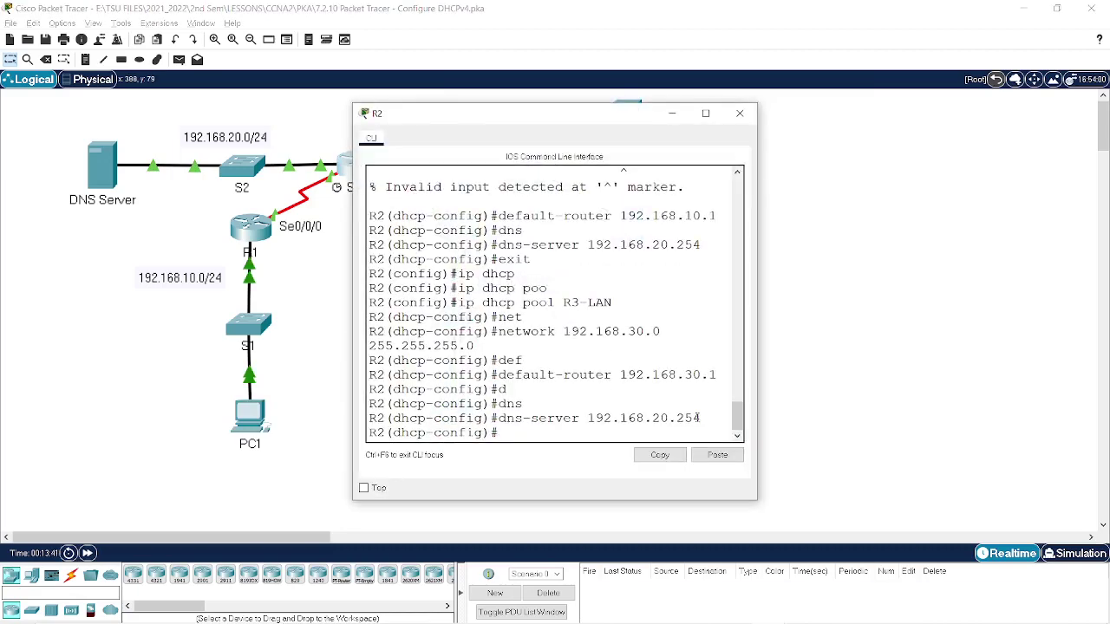
{"action": "left_click_drag", "start_coordinate": [700, 418], "coordinate": [508, 418]}
{"action": "key", "text": "alt+Tab"}
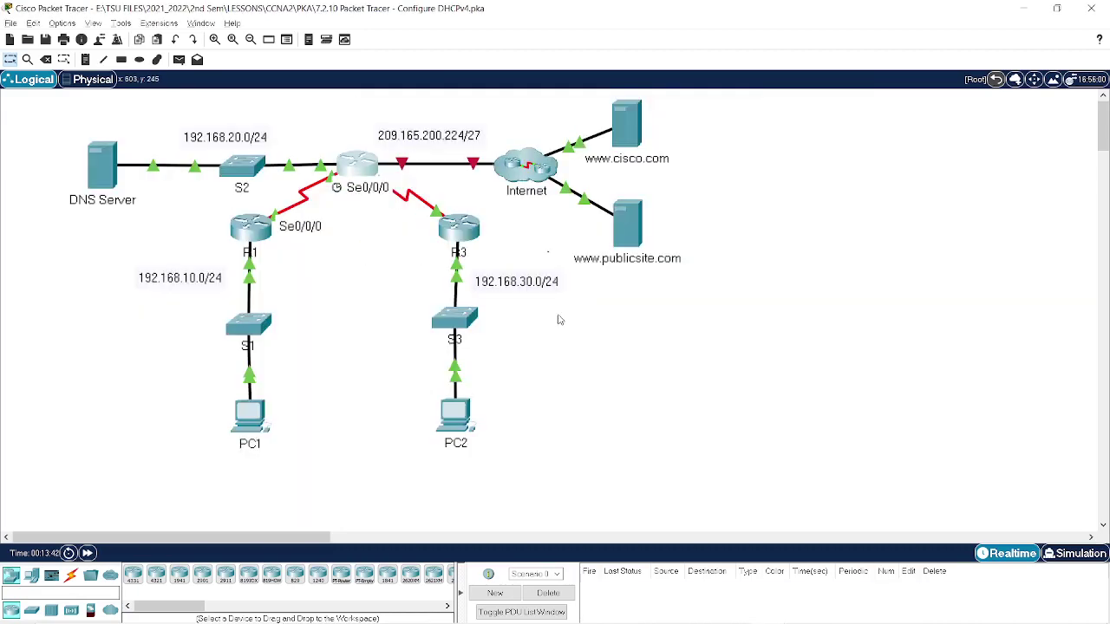
{"action": "key", "text": "alt+Tab"}
{"action": "key", "text": "alt+Tab"}
{"action": "key", "text": "alt+Tab"}
{"action": "key", "text": "alt+Tab"}
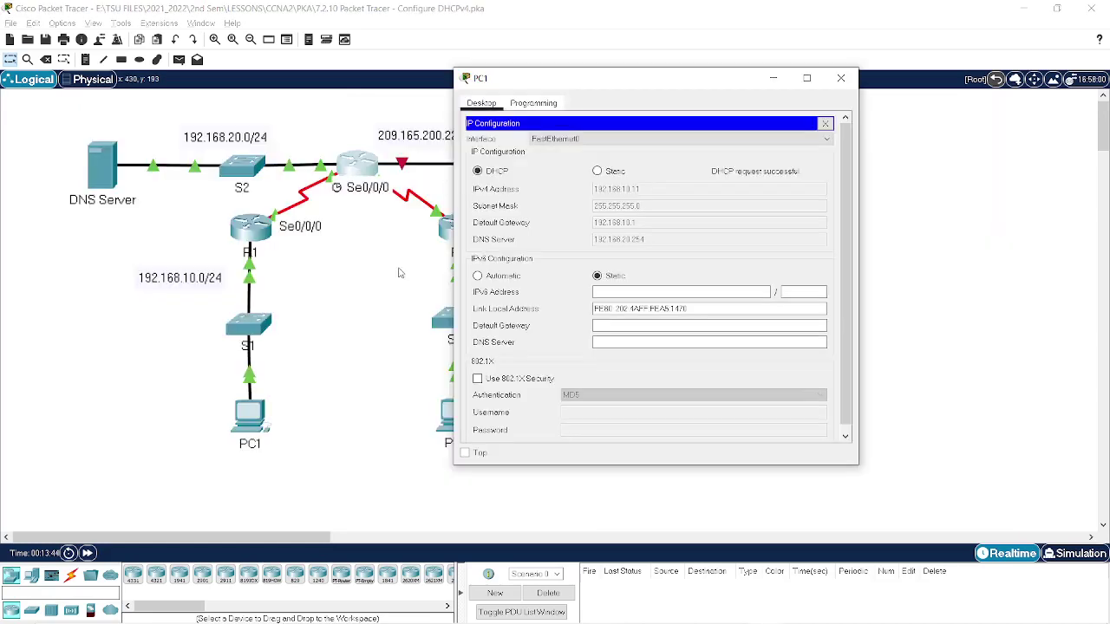
{"action": "left_click", "coordinate": [840, 79]}
{"action": "key", "text": "alt+Tab"}
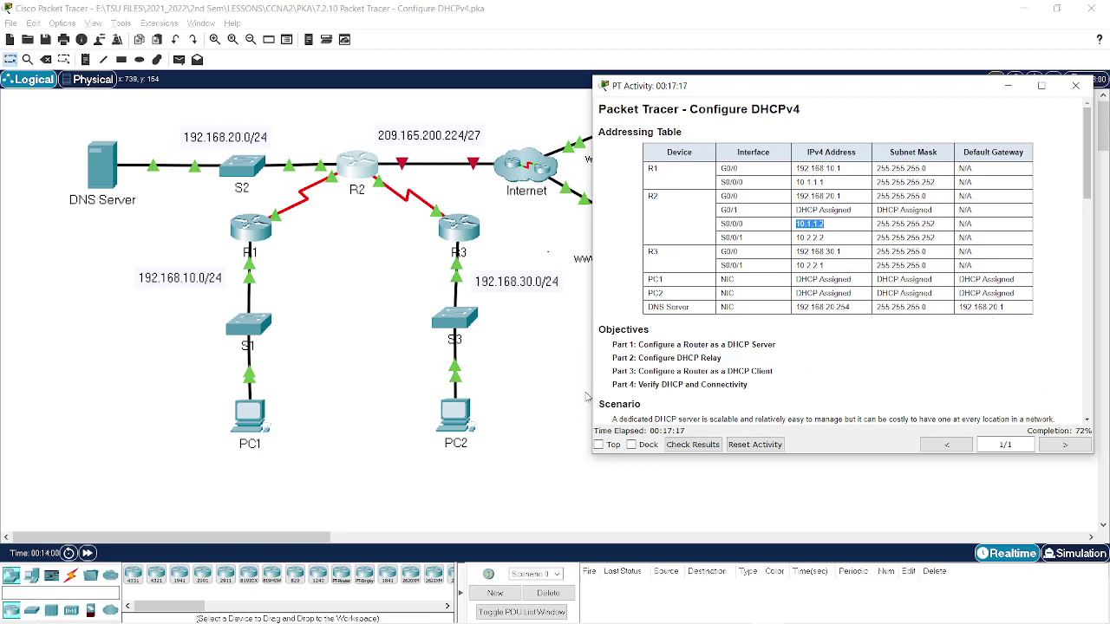
Switch PC2 to DHCP, receiving 192.168.30.11 with gateway 192.168.30.1, then close its window
{"action": "left_click", "coordinate": [466, 423]}
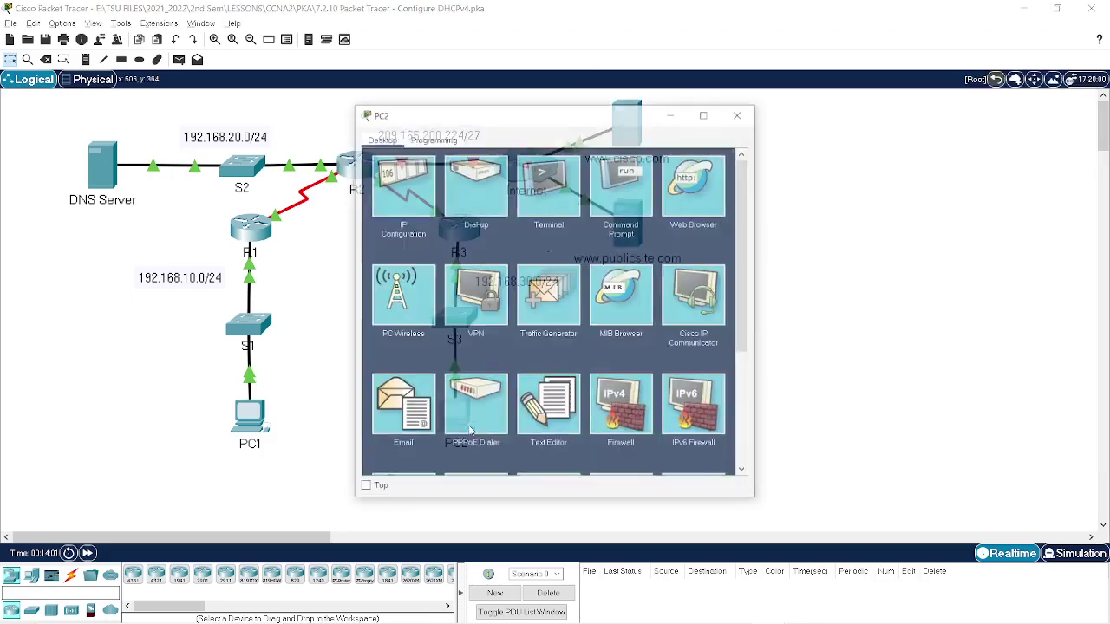
{"action": "left_click", "coordinate": [377, 207]}
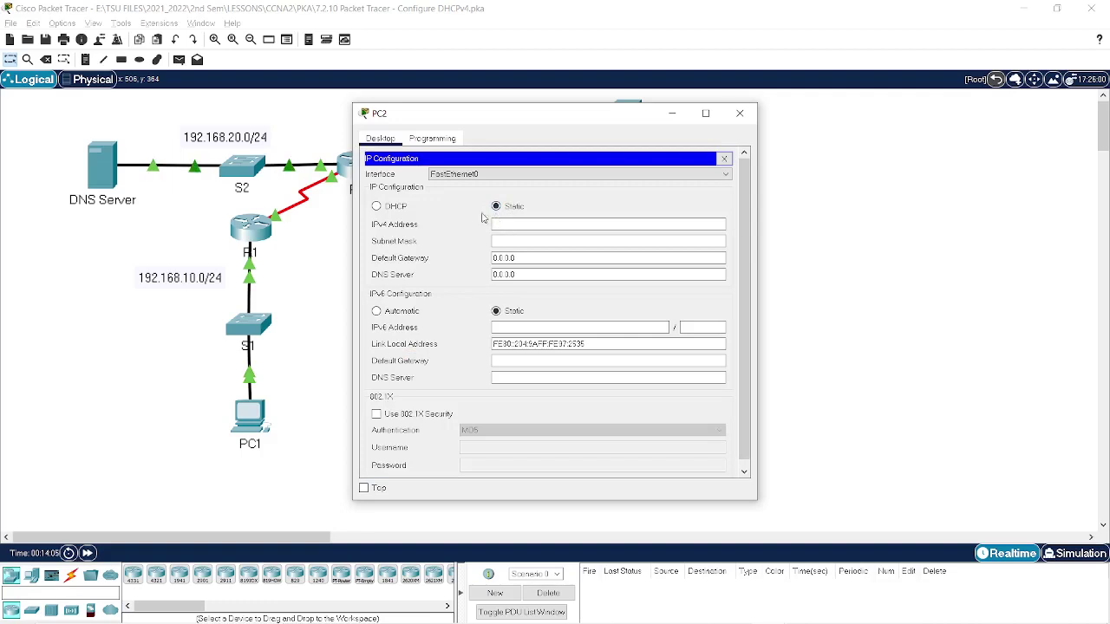
{"action": "left_click", "coordinate": [387, 212]}
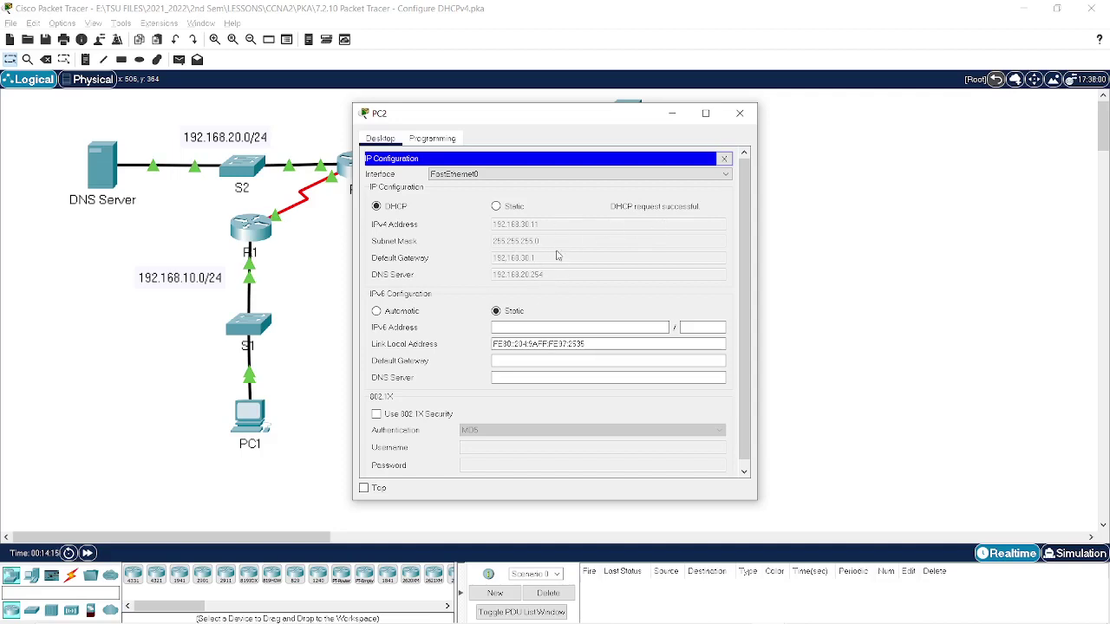
{"action": "left_click", "coordinate": [740, 113]}
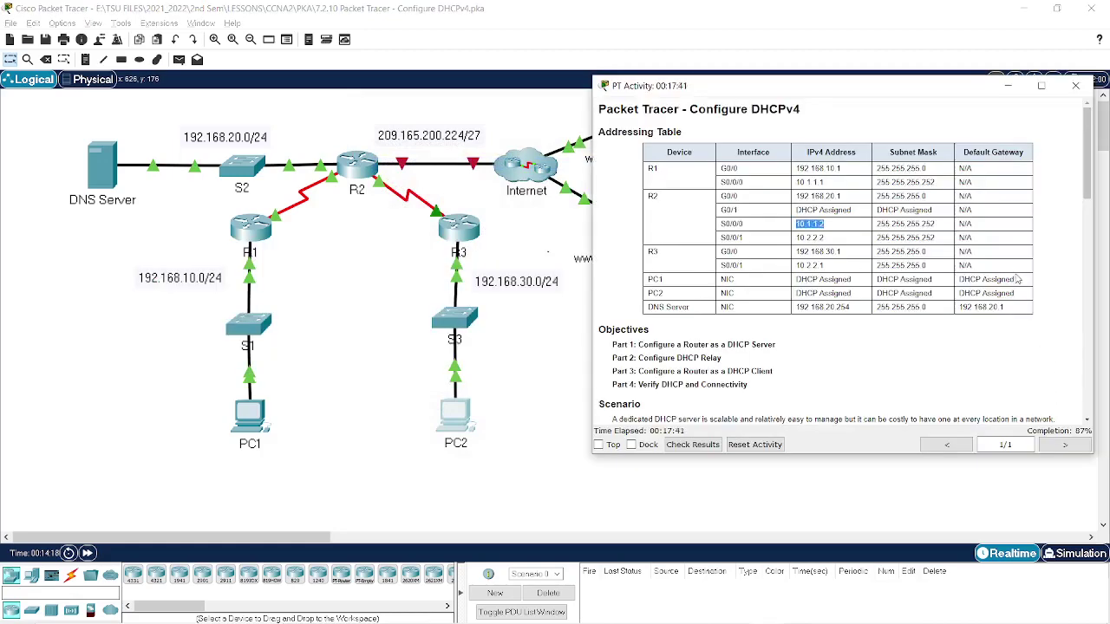
Scroll the instructions through Part 3 (R2 G0/1 DHCP client) and Part 4, then open the DNS Server
{"action": "scroll", "coordinate": [1023, 269], "scroll_direction": "down", "scroll_amount": 5}
{"action": "scroll", "coordinate": [1024, 254], "scroll_direction": "down", "scroll_amount": 5}
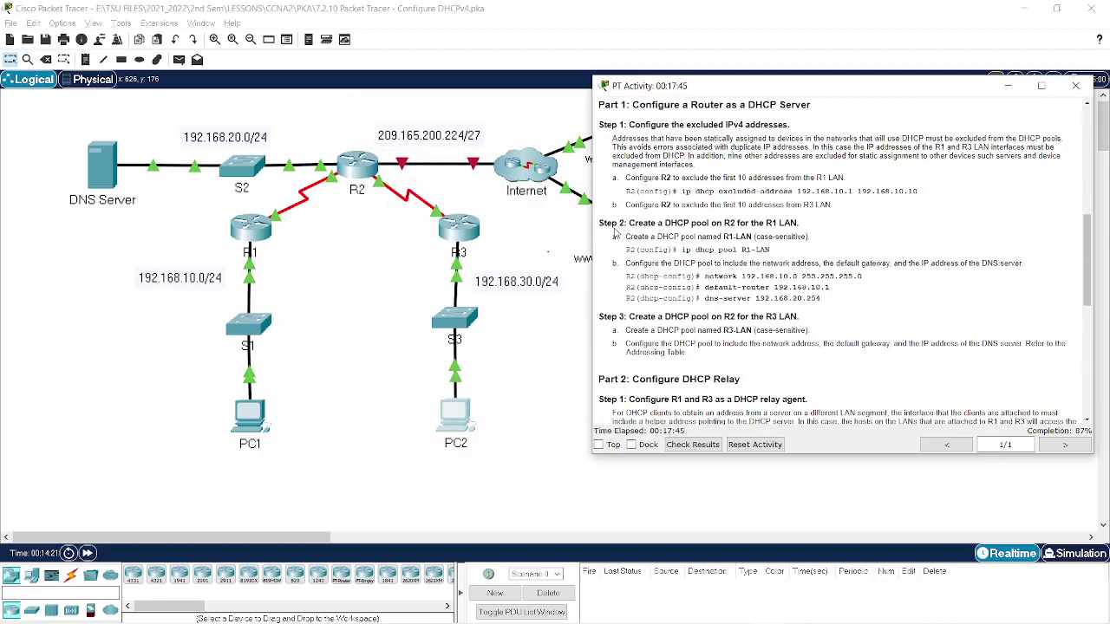
{"action": "scroll", "coordinate": [614, 177], "scroll_direction": "down", "scroll_amount": 2}
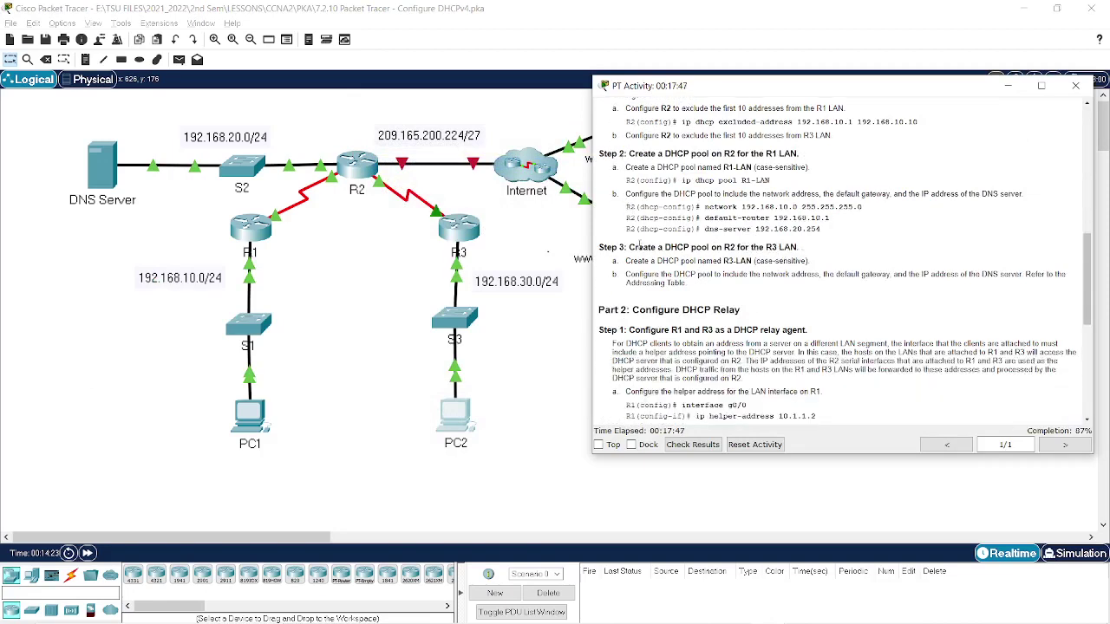
{"action": "scroll", "coordinate": [629, 208], "scroll_direction": "down", "scroll_amount": 1}
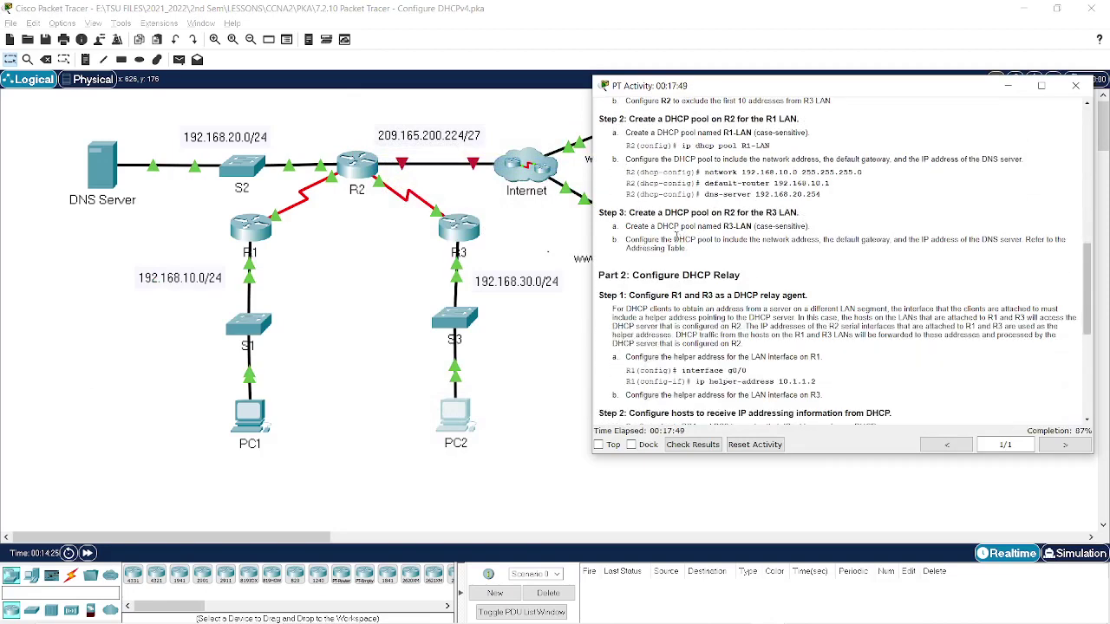
{"action": "scroll", "coordinate": [674, 240], "scroll_direction": "down", "scroll_amount": 1}
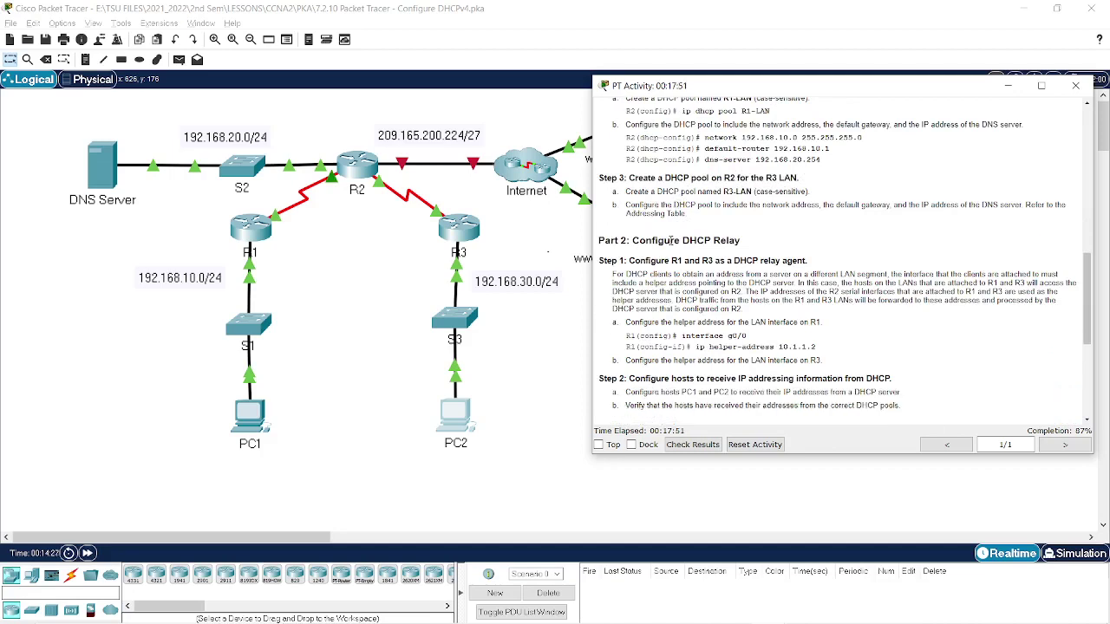
{"action": "scroll", "coordinate": [672, 240], "scroll_direction": "down", "scroll_amount": 1}
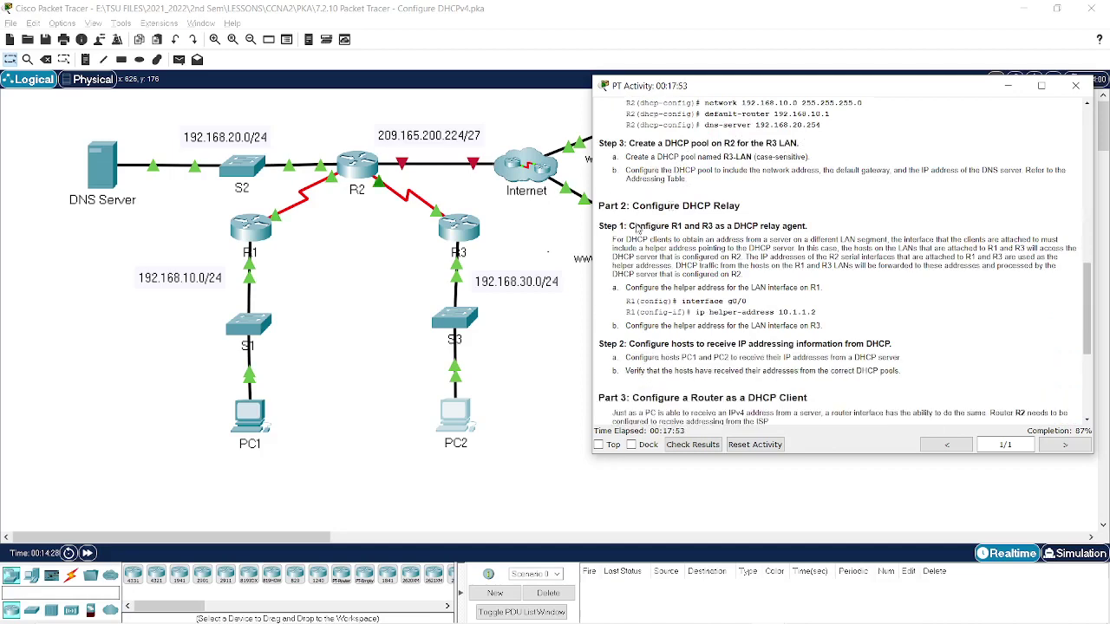
{"action": "scroll", "coordinate": [625, 222], "scroll_direction": "down", "scroll_amount": 2}
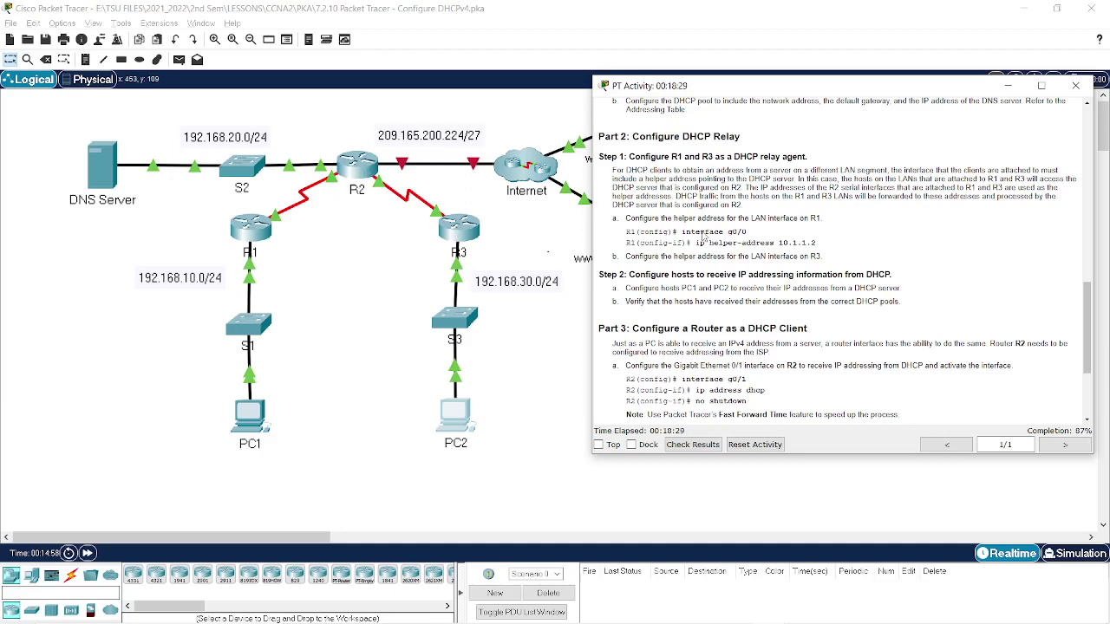
{"action": "scroll", "coordinate": [751, 253], "scroll_direction": "down", "scroll_amount": 3}
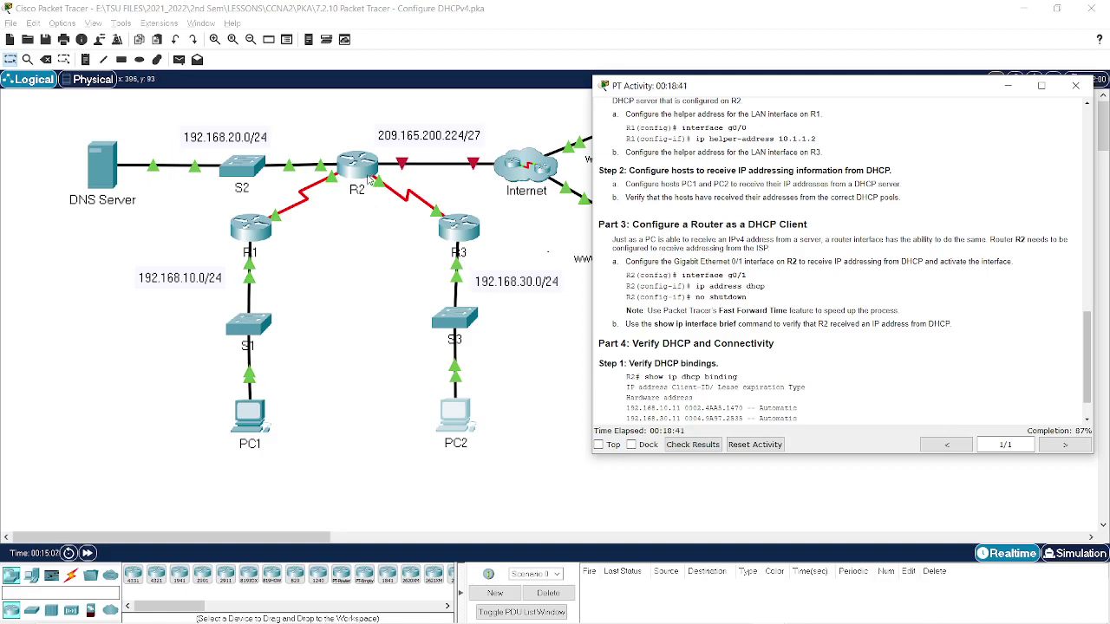
{"action": "left_click", "coordinate": [102, 165]}
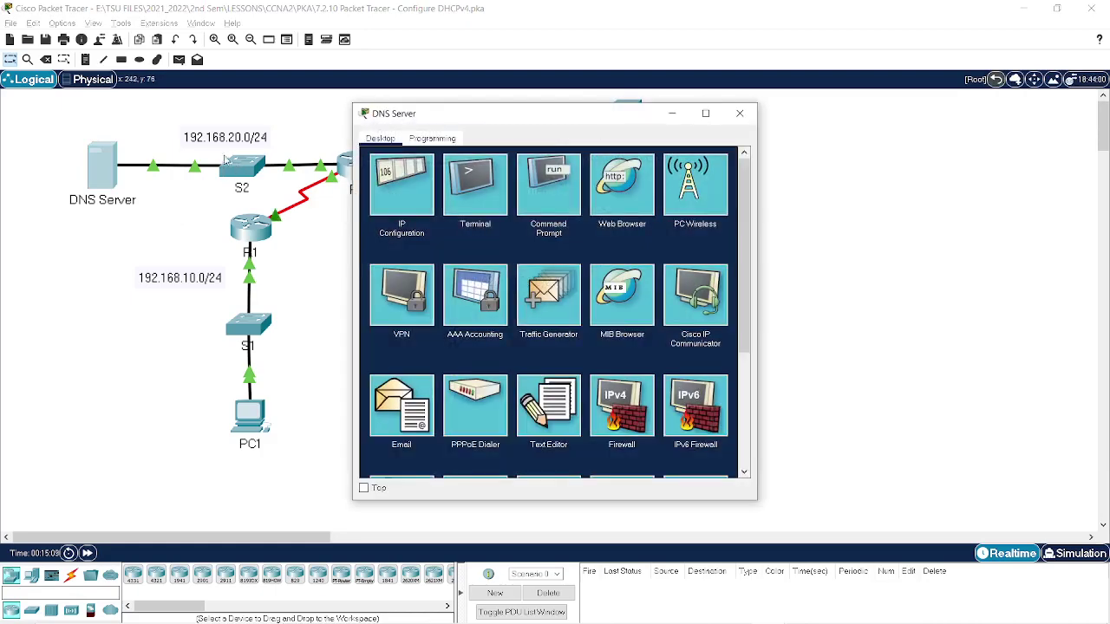
Close the DNS Server window, inspect the topology, and move R2's CLI beside the Part 3 instructions
{"action": "left_click", "coordinate": [739, 113]}
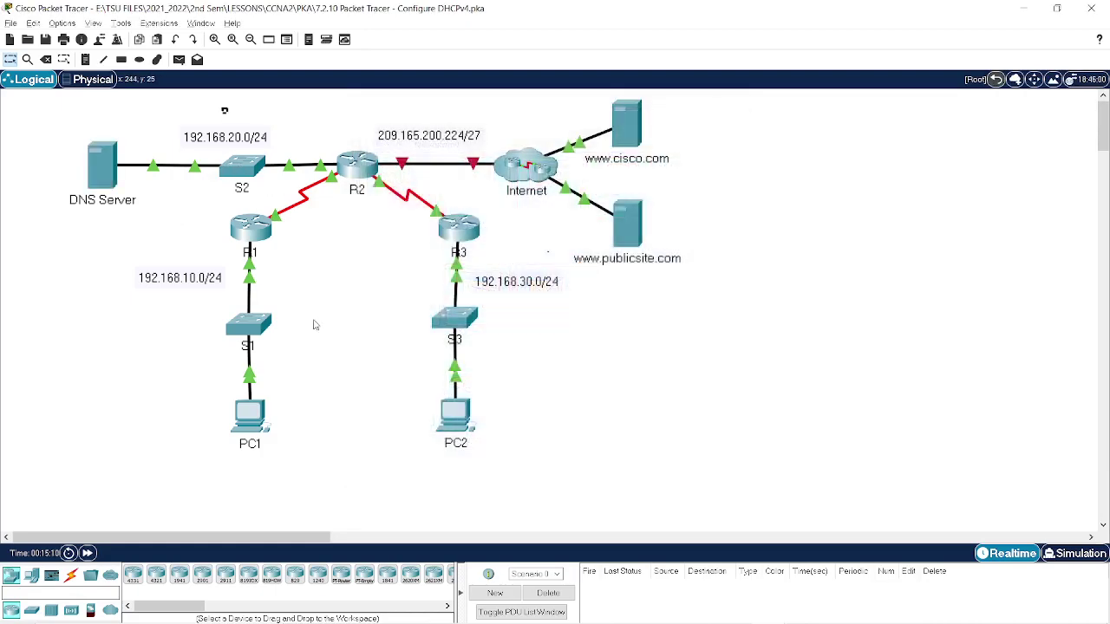
{"action": "left_click_drag", "start_coordinate": [223, 111], "coordinate": [495, 483]}
{"action": "left_click", "coordinate": [755, 508]}
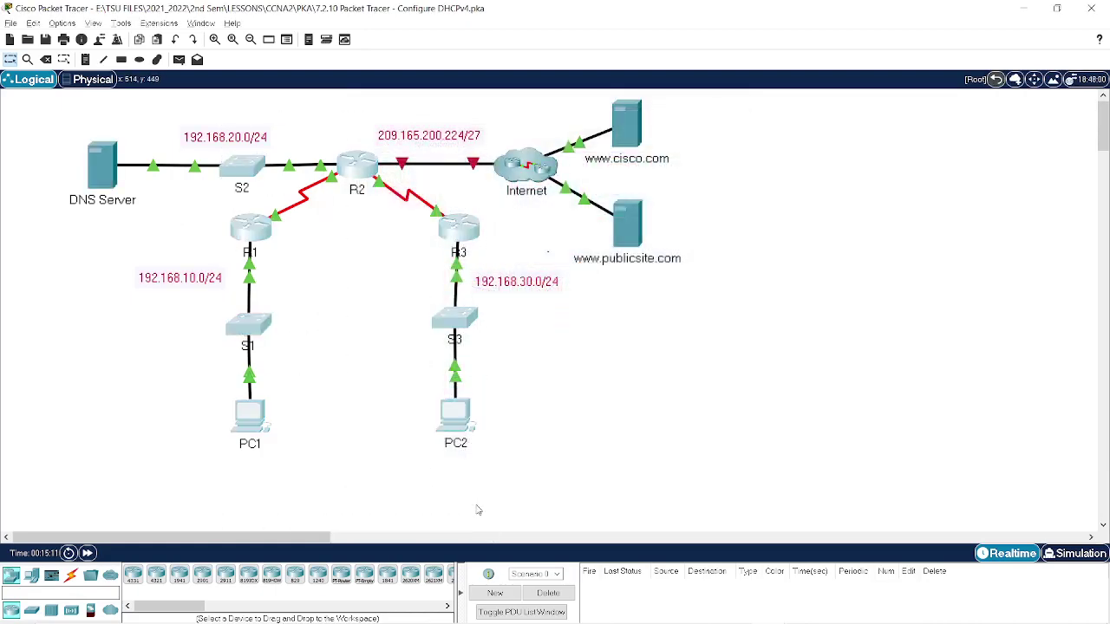
{"action": "left_click_drag", "start_coordinate": [775, 276], "coordinate": [364, 112]}
{"action": "left_click", "coordinate": [768, 292]}
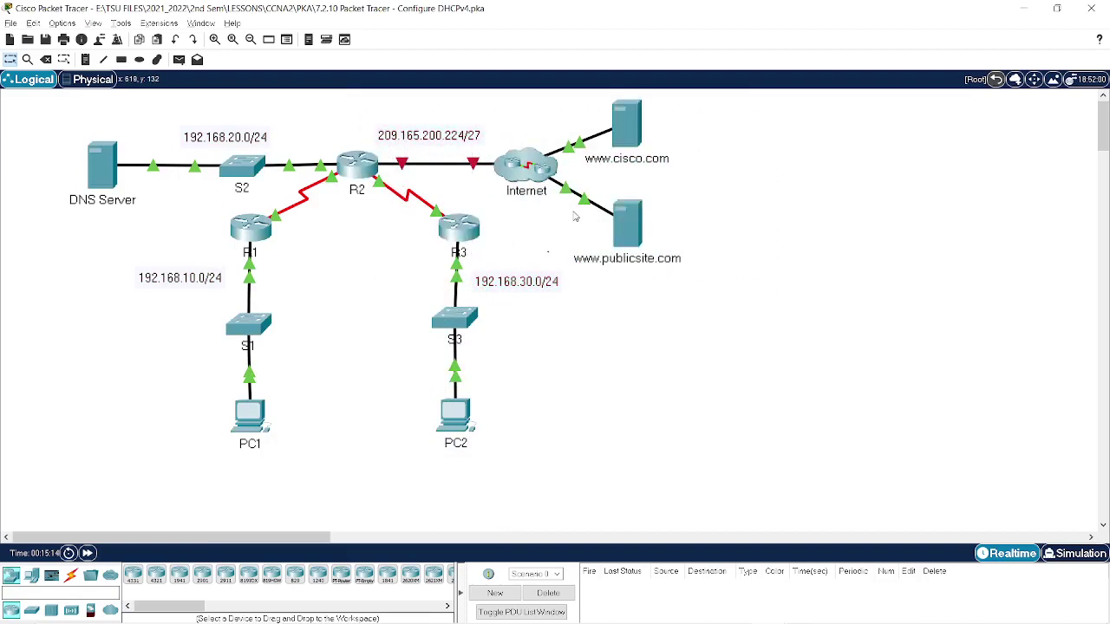
{"action": "key", "text": "alt+Tab"}
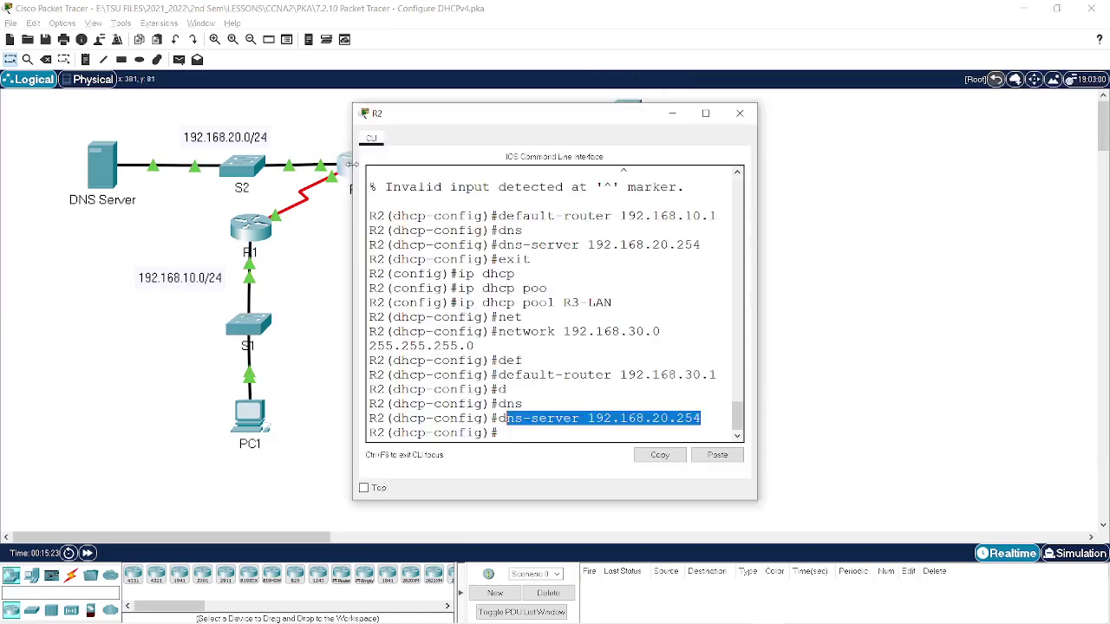
{"action": "left_click_drag", "start_coordinate": [508, 117], "coordinate": [191, 115]}
Exit R2's R3-LAN DHCP pool configuration back to global config mode
{"action": "left_click", "coordinate": [460, 227]}
{"action": "key", "text": "alt+Tab"}
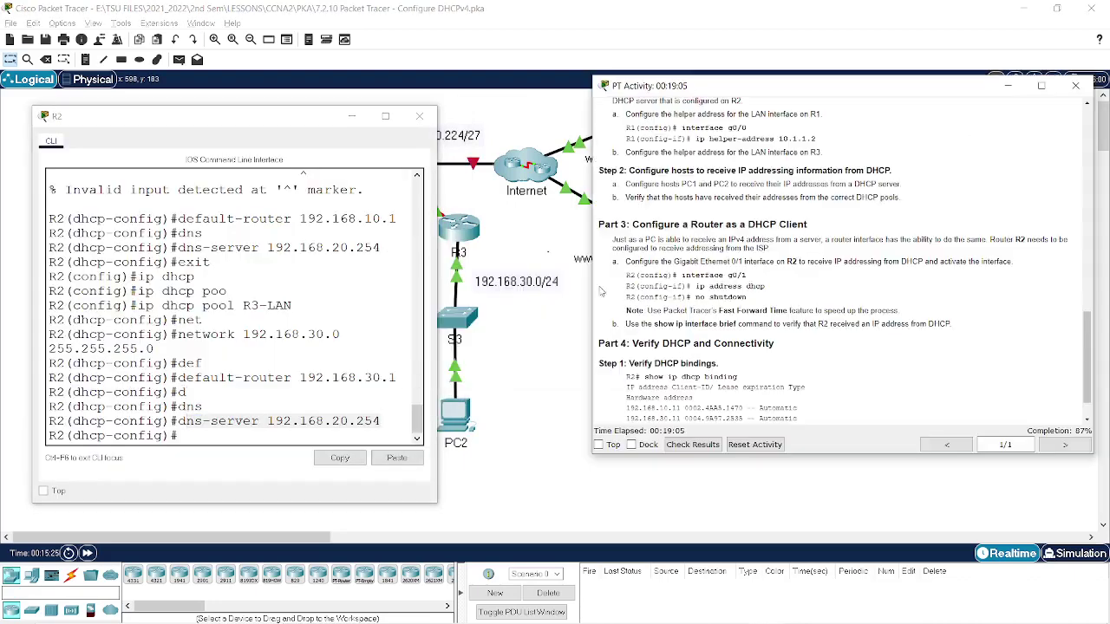
{"action": "left_click_drag", "start_coordinate": [747, 275], "coordinate": [623, 277]}
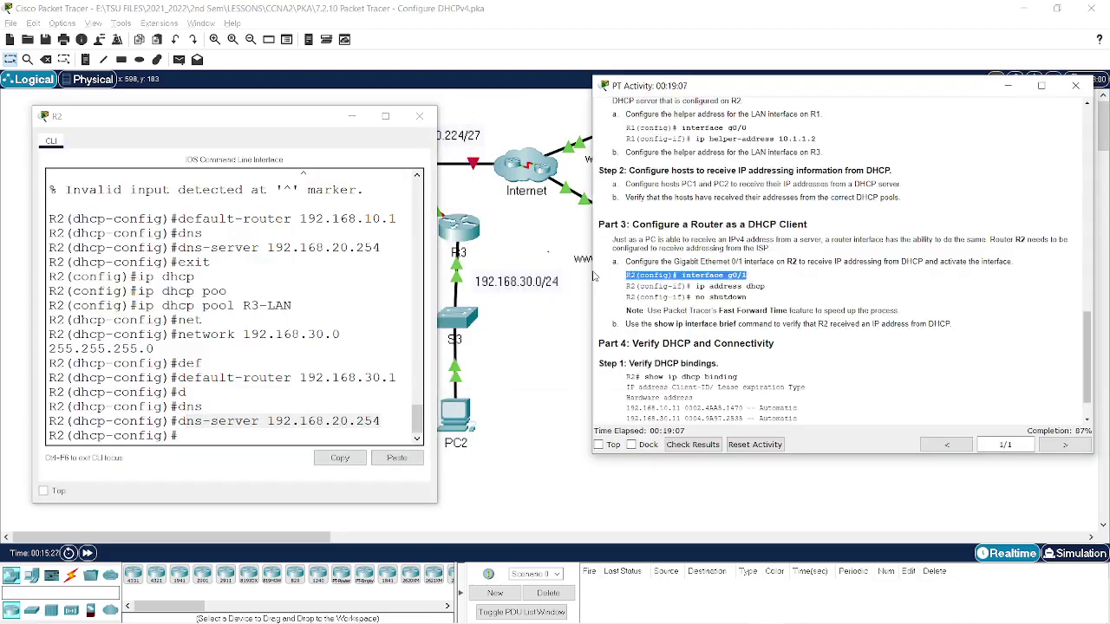
{"action": "left_click", "coordinate": [182, 436]}
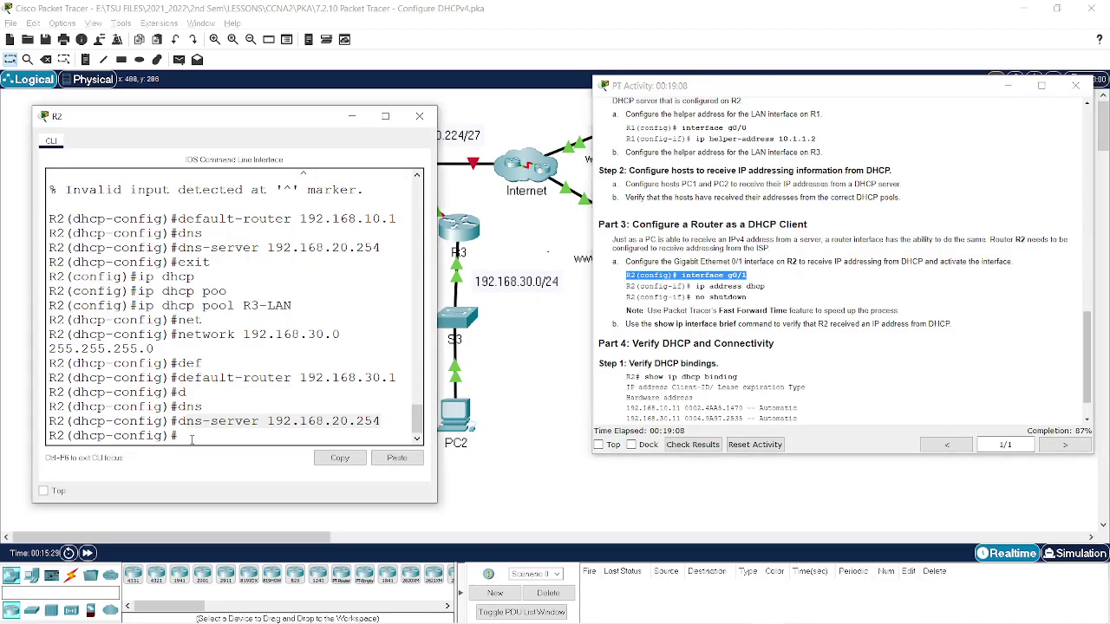
{"action": "type", "text": "exit"}
{"action": "key", "text": "Return"}
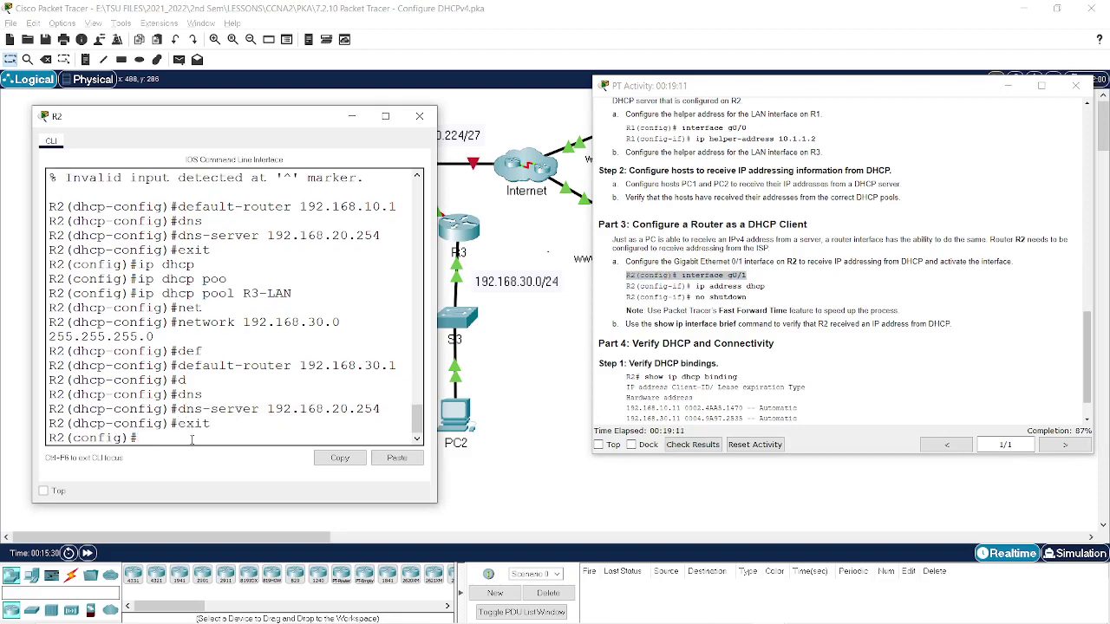
Enter interface g0/1 configuration on R2
{"action": "type", "text": "inter"}
{"action": "key", "text": "Tab"}
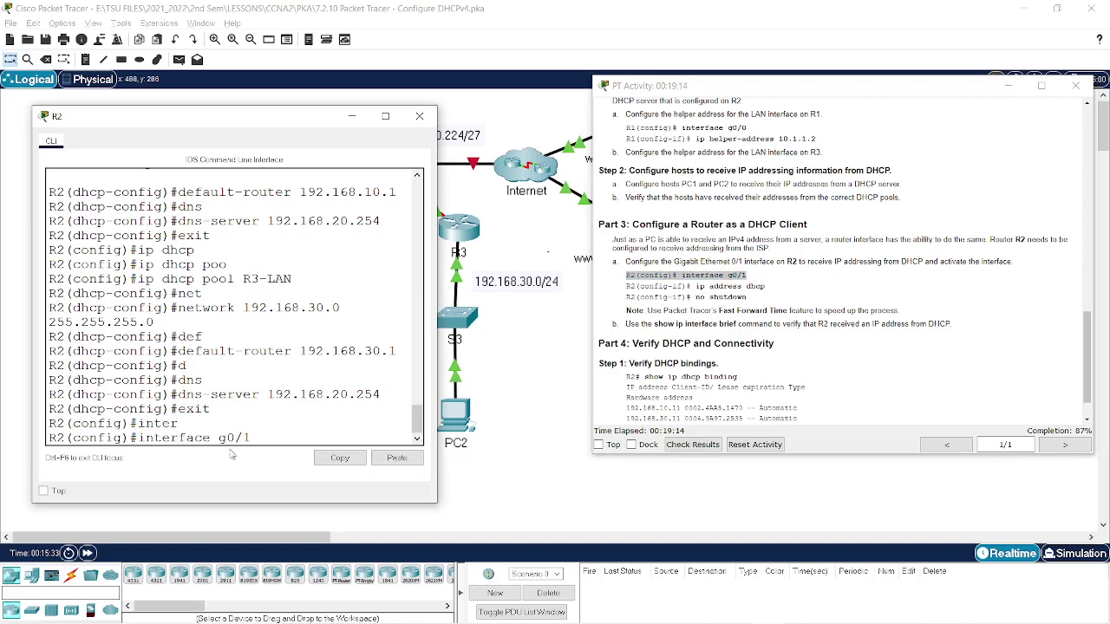
{"action": "left_click", "coordinate": [534, 376]}
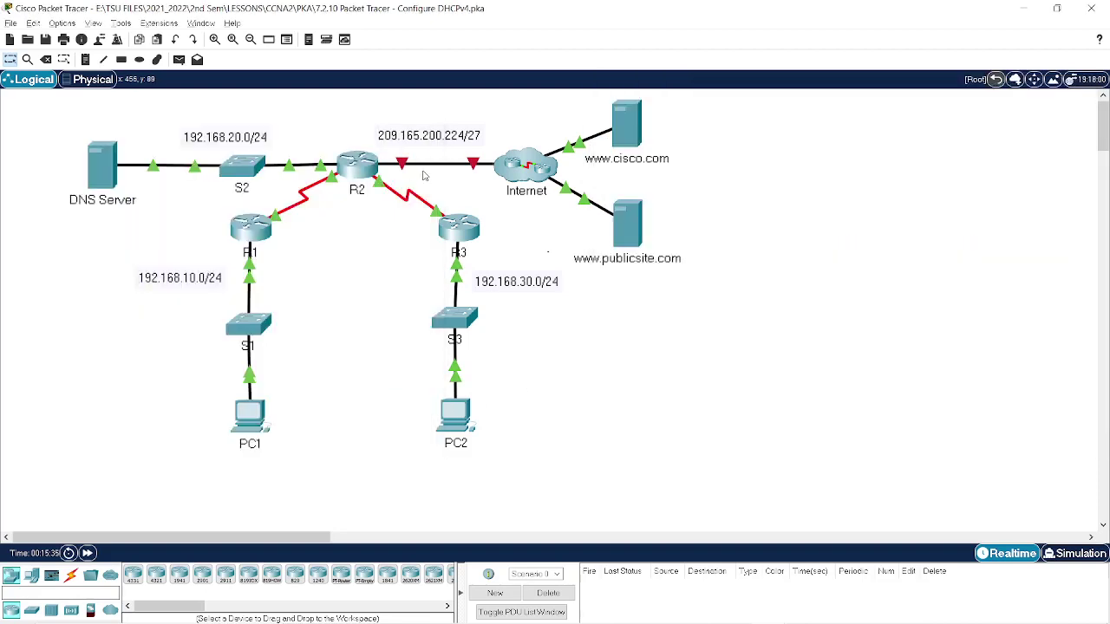
{"action": "mouse_move", "coordinate": [425, 171]}
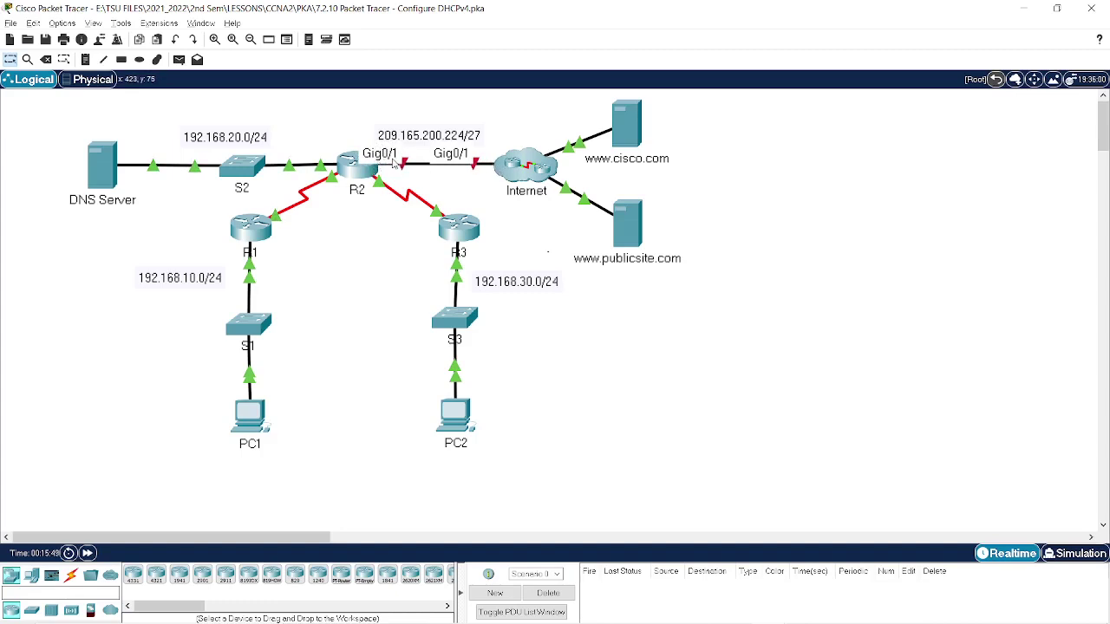
{"action": "left_click", "coordinate": [349, 163]}
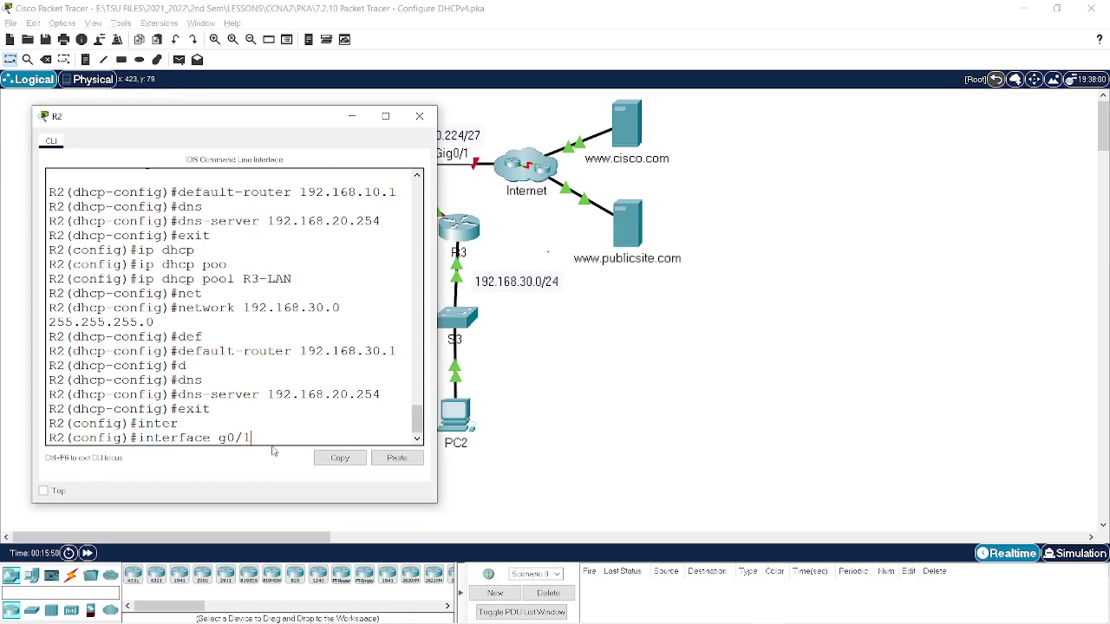
{"action": "key", "text": "Return"}
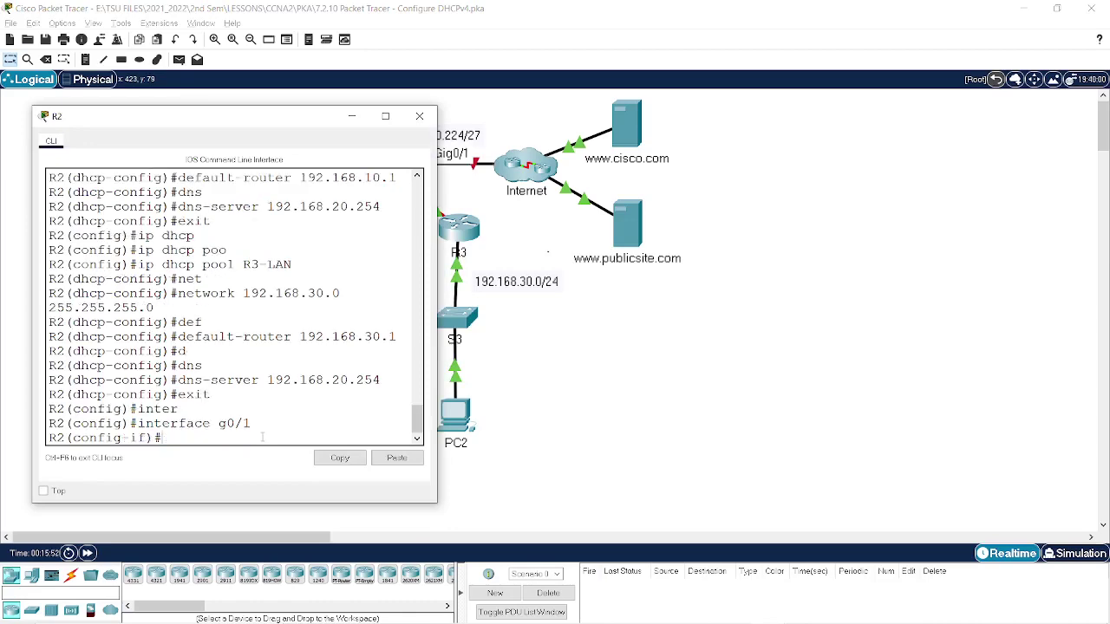
Set R2's G0/1 to get its address with ip address dhcp and bring it up with no shutdown
{"action": "key", "text": "alt+Tab"}
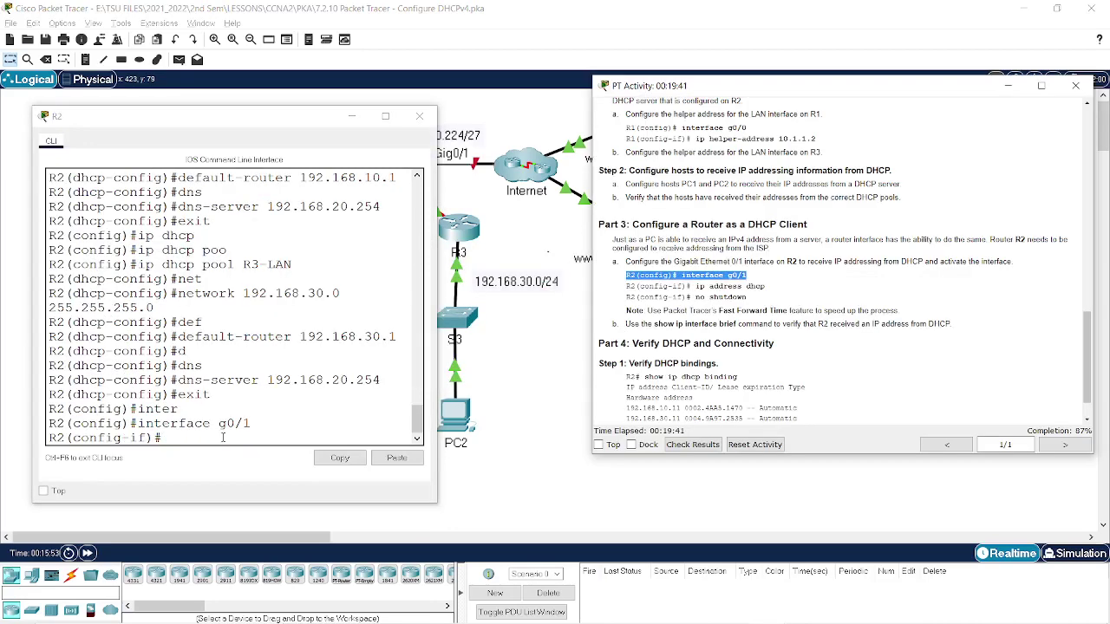
{"action": "left_click", "coordinate": [223, 438]}
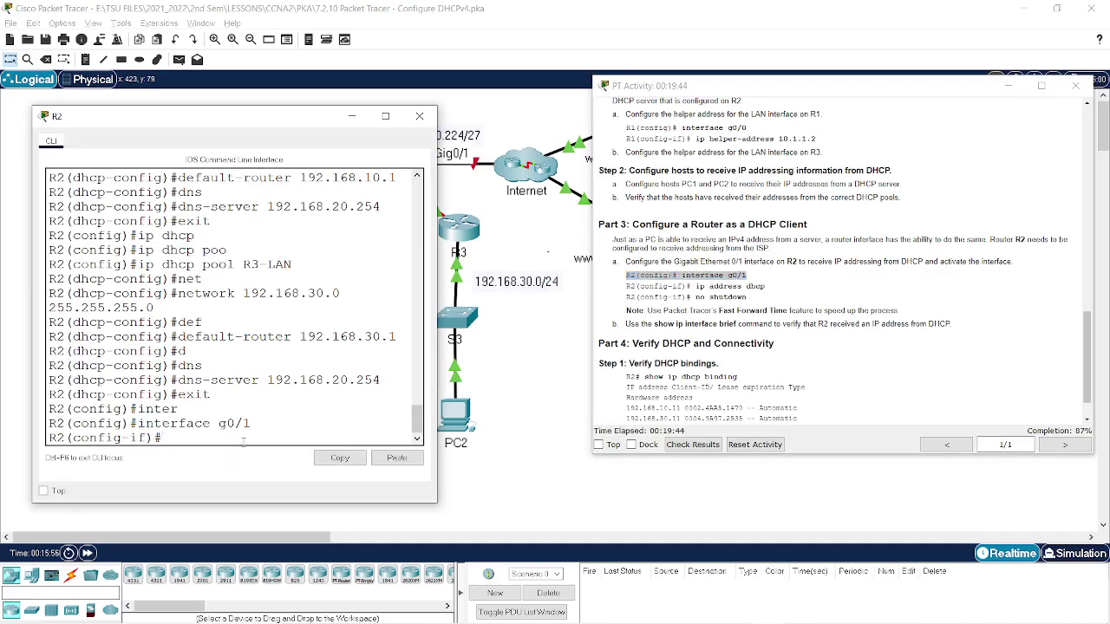
{"action": "type", "text": "ip add"}
{"action": "key", "text": "Tab"}
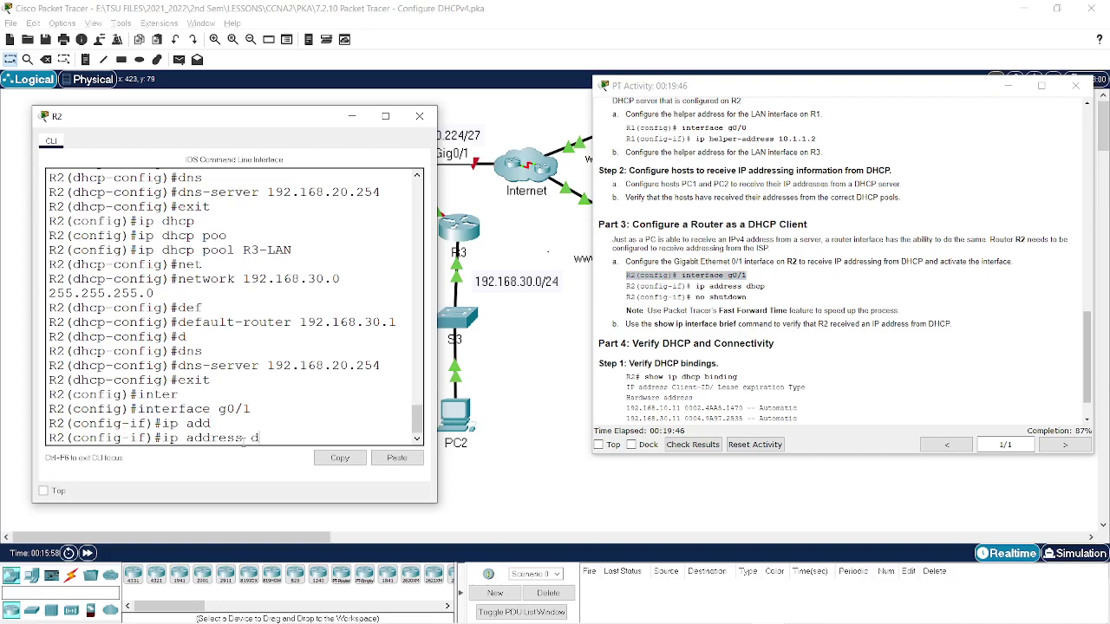
{"action": "type", "text": "dhcp"}
{"action": "key", "text": "Return"}
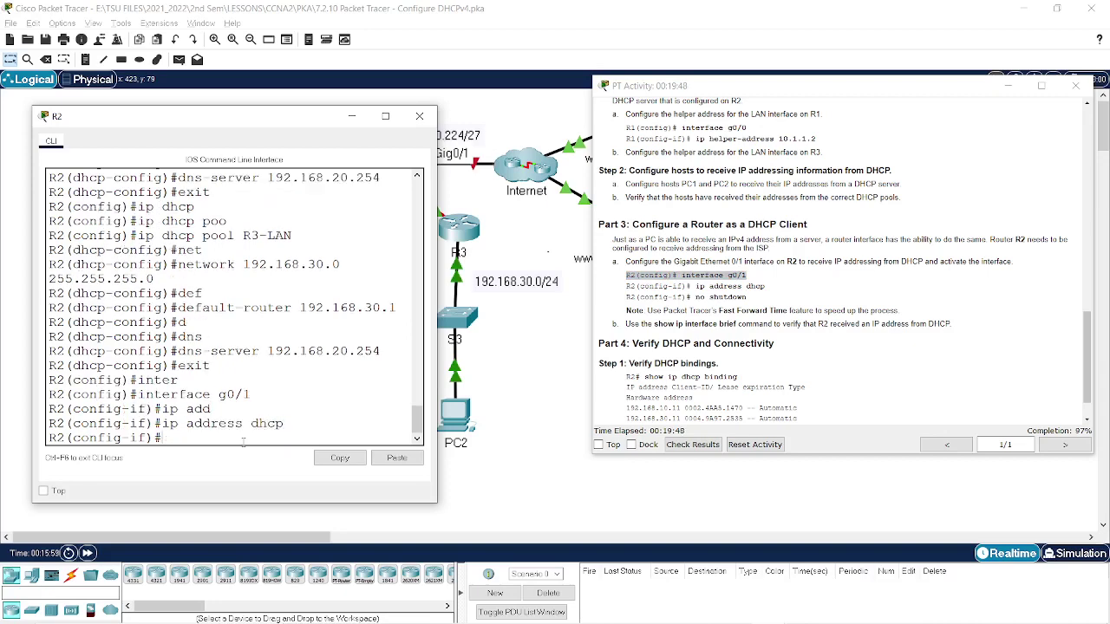
{"action": "type", "text": "no shut"}
{"action": "key", "text": "Tab"}
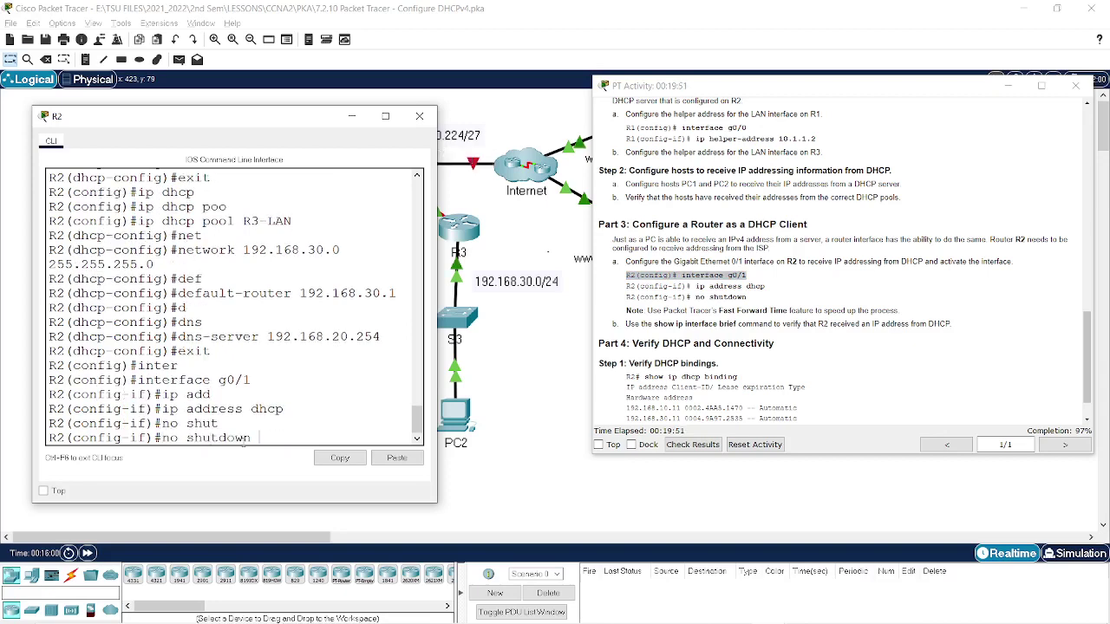
{"action": "key", "text": "Return"}
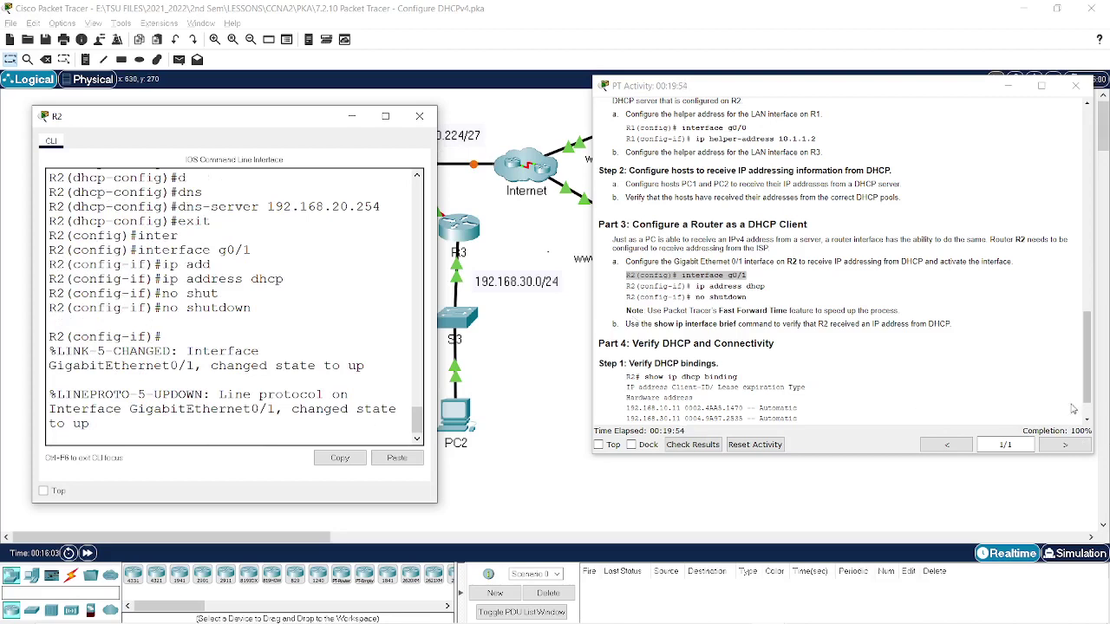
{"action": "left_click", "coordinate": [420, 115]}
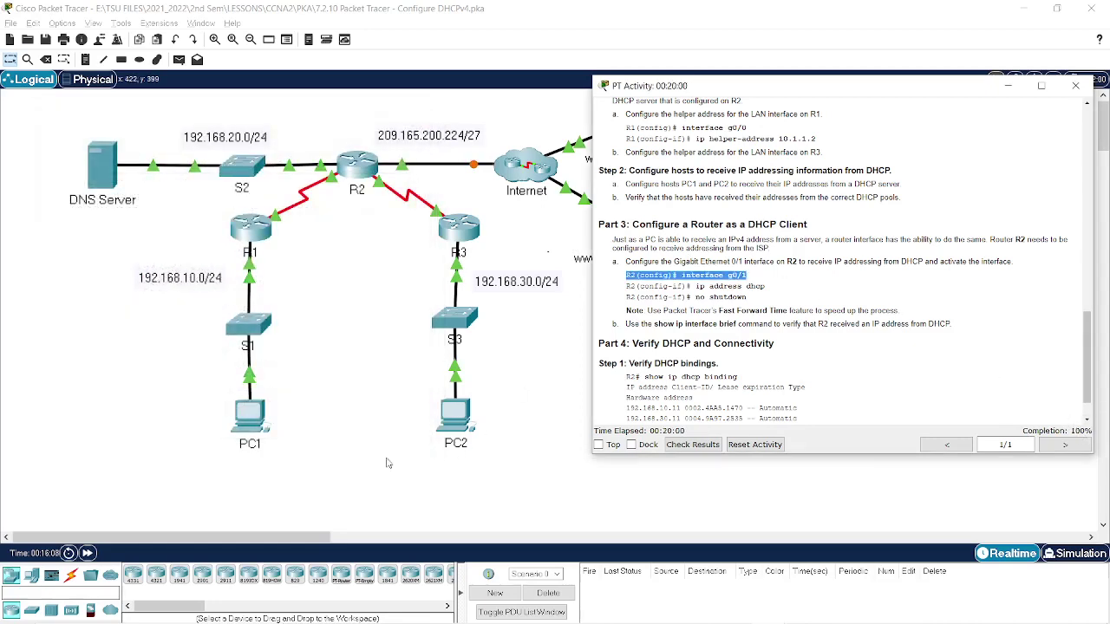
Reopen and close R2's CLI, then check the Internet cloud and servers in the topology
{"action": "left_click", "coordinate": [347, 462]}
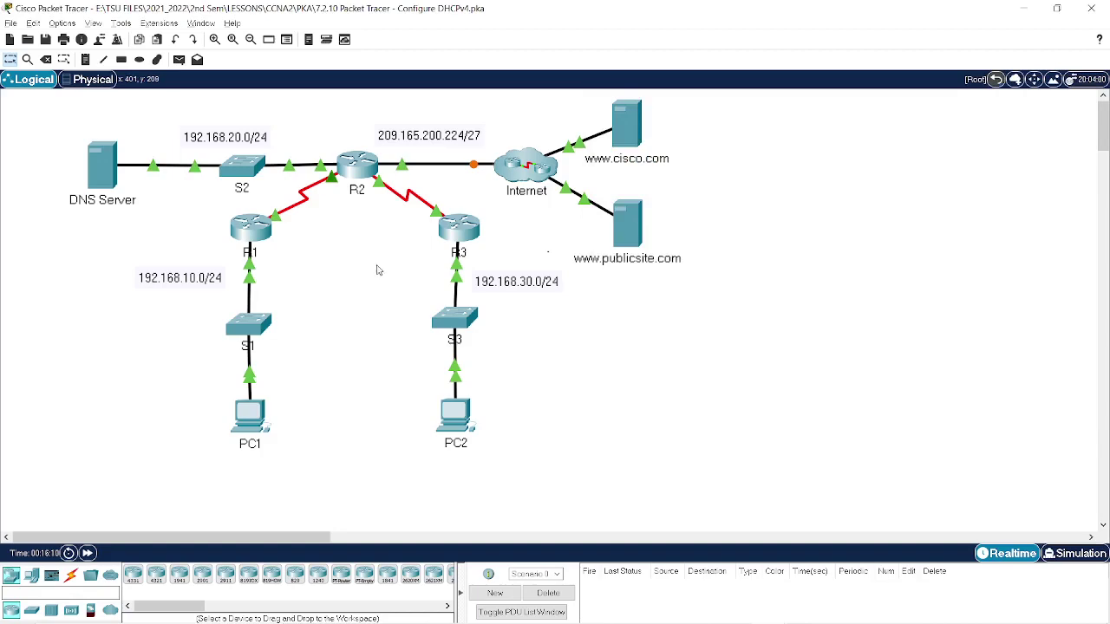
{"action": "left_click", "coordinate": [375, 173]}
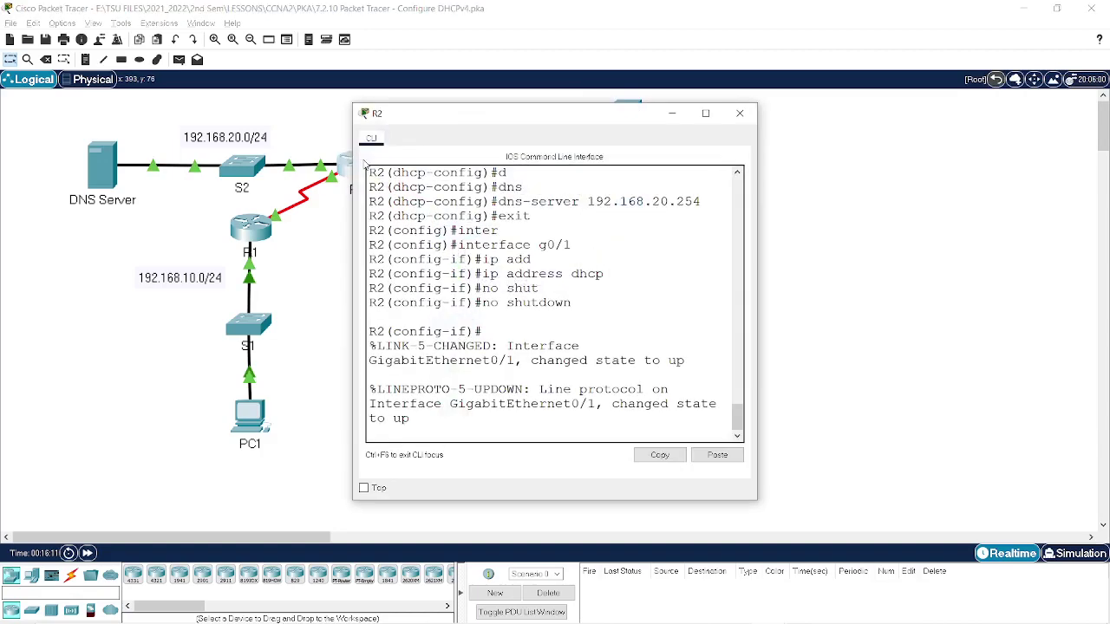
{"action": "left_click", "coordinate": [742, 114]}
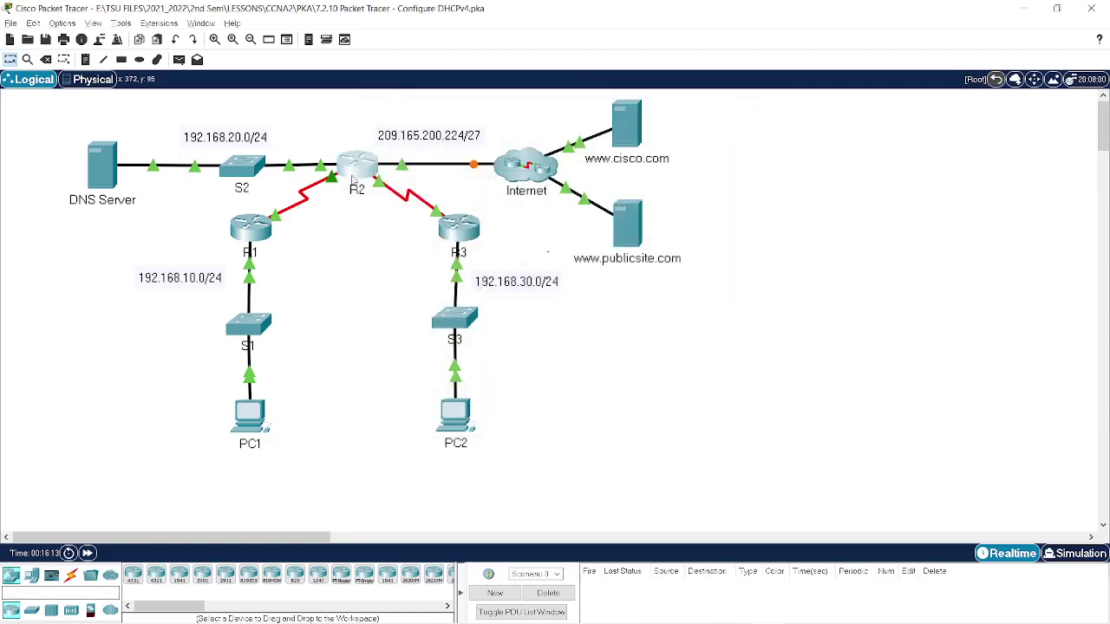
{"action": "left_click_drag", "start_coordinate": [634, 183], "coordinate": [496, 104]}
{"action": "left_click", "coordinate": [659, 439]}
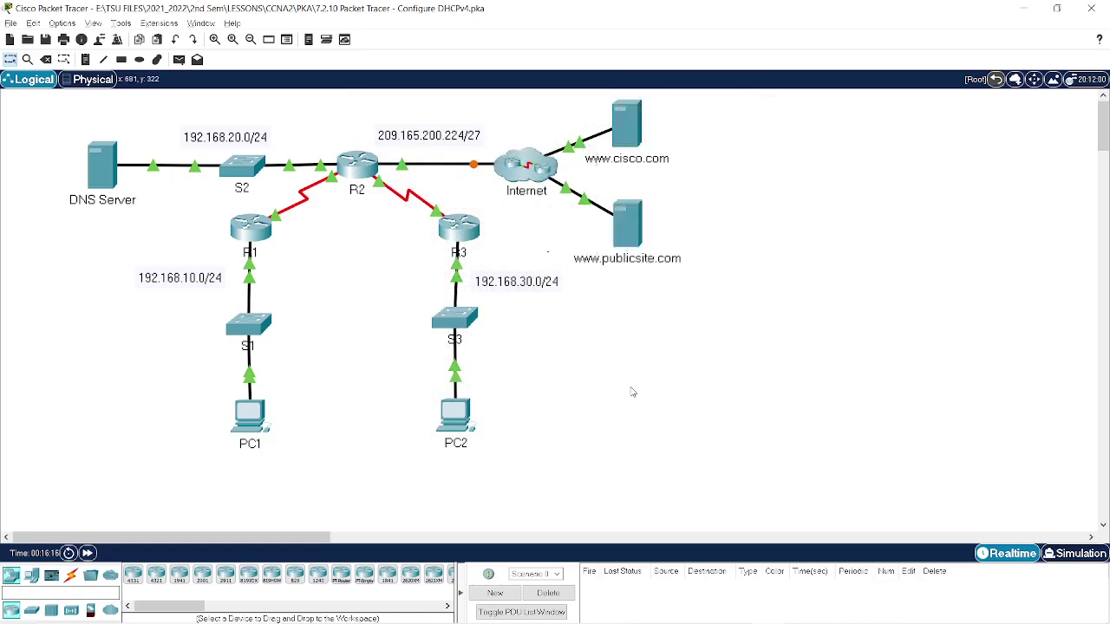
Review the activity instructions at 100% completion and close the PT Activity window
{"action": "key", "text": "alt+Tab"}
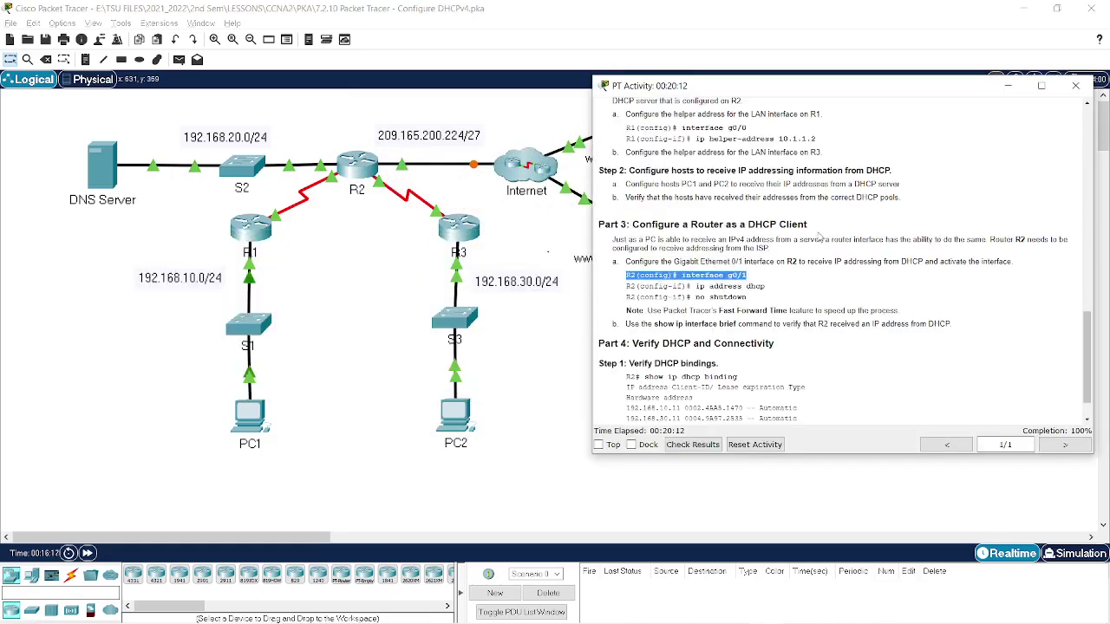
{"action": "scroll", "coordinate": [812, 238], "scroll_direction": "up", "scroll_amount": 3}
{"action": "scroll", "coordinate": [814, 238], "scroll_direction": "up", "scroll_amount": 1}
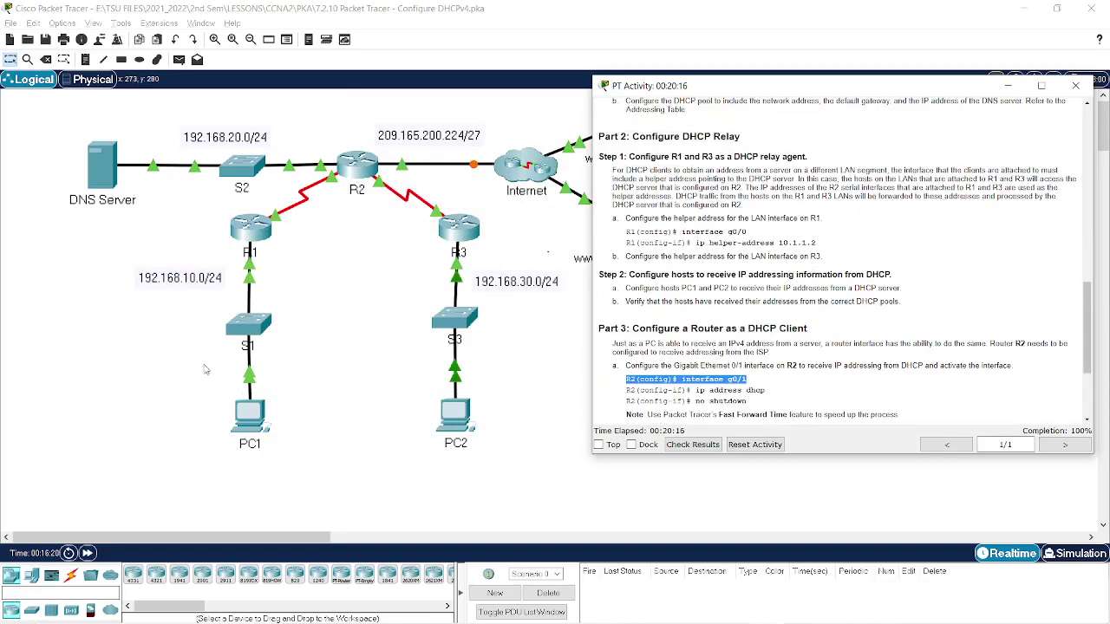
{"action": "left_click", "coordinate": [164, 355]}
{"action": "left_click_drag", "start_coordinate": [165, 356], "coordinate": [604, 474]}
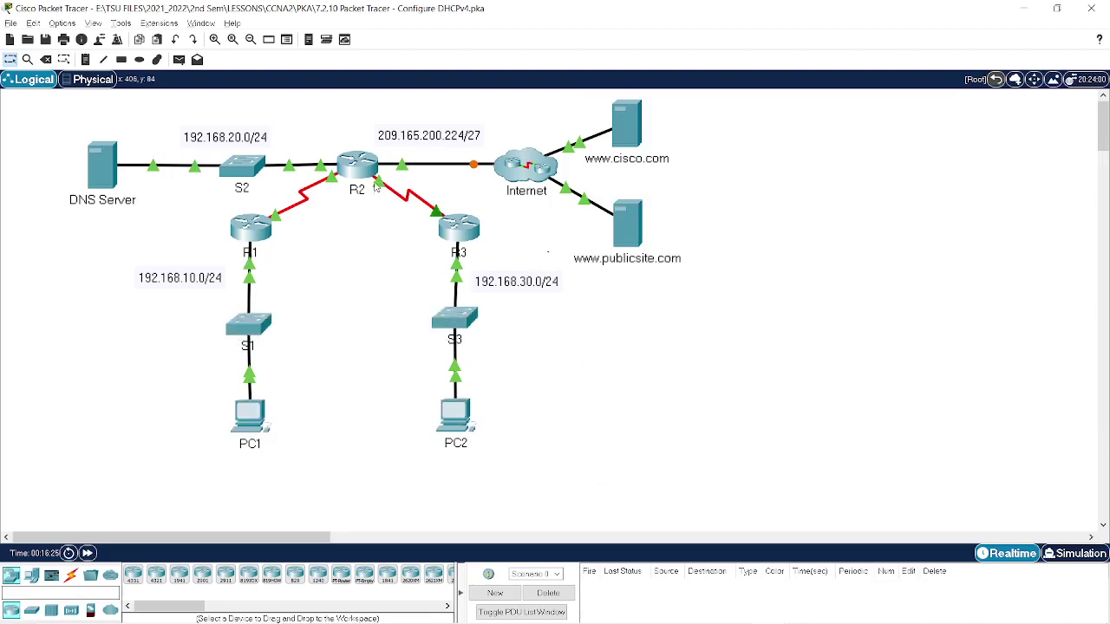
{"action": "key", "text": "alt+Tab"}
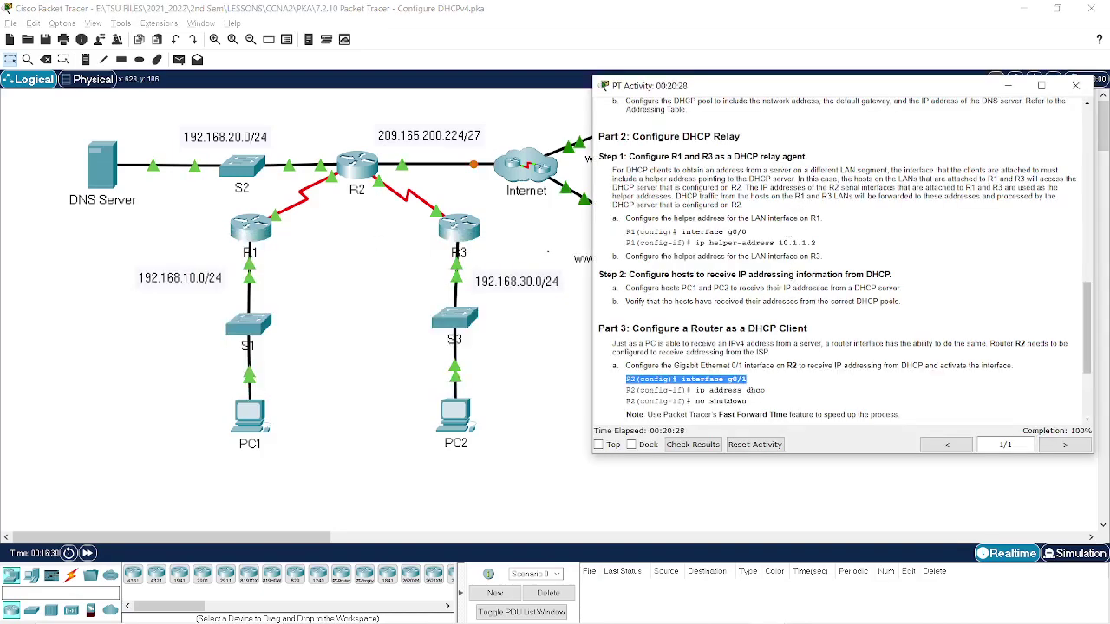
{"action": "left_click", "coordinate": [1072, 96]}
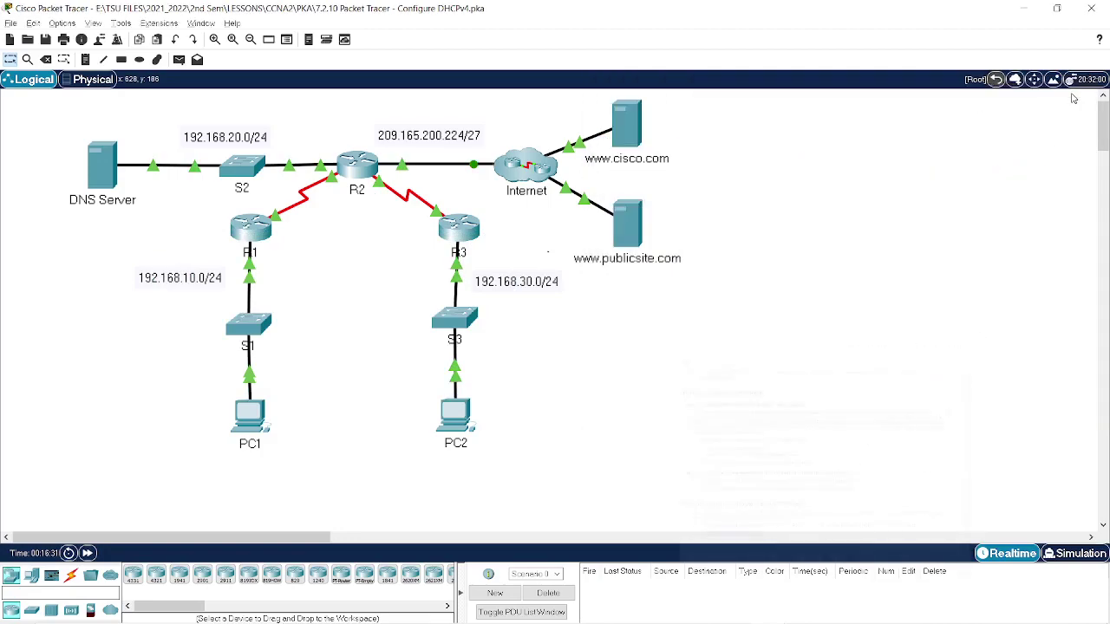